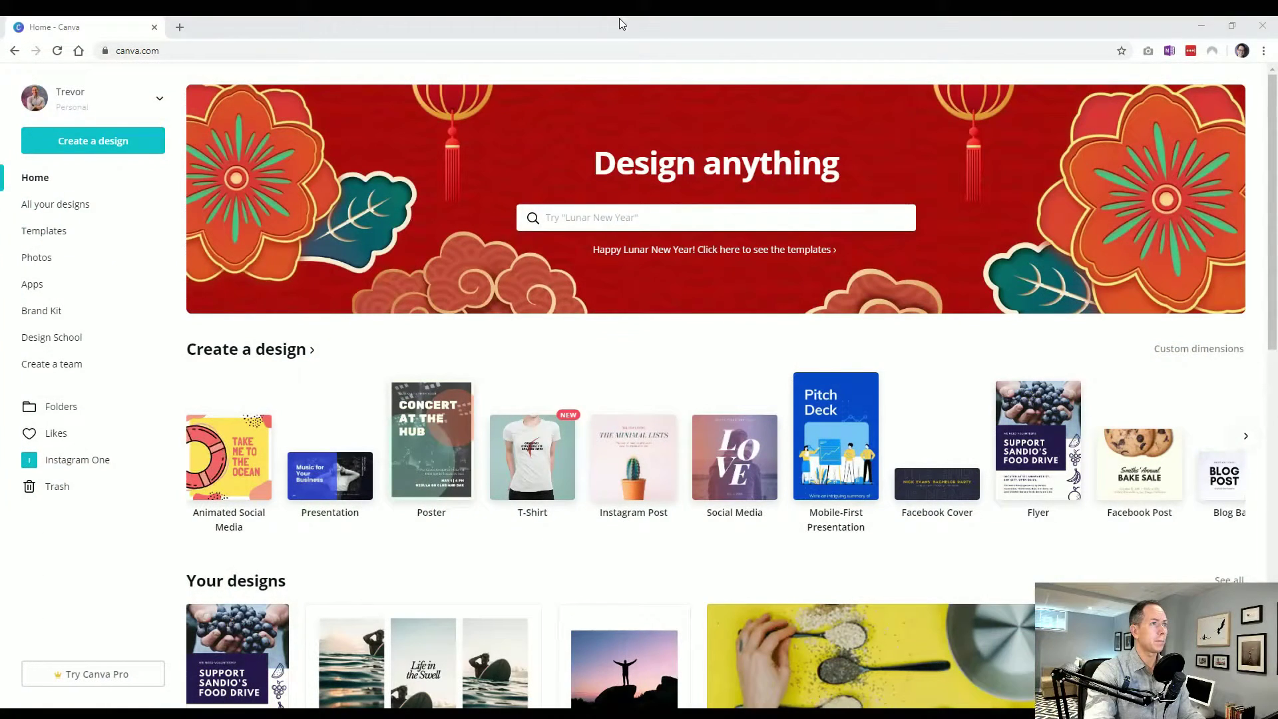
# Create a blank Pinterest Graphic design from a 'pin' search, then close its editor tab
pyautogui.click(617, 22)
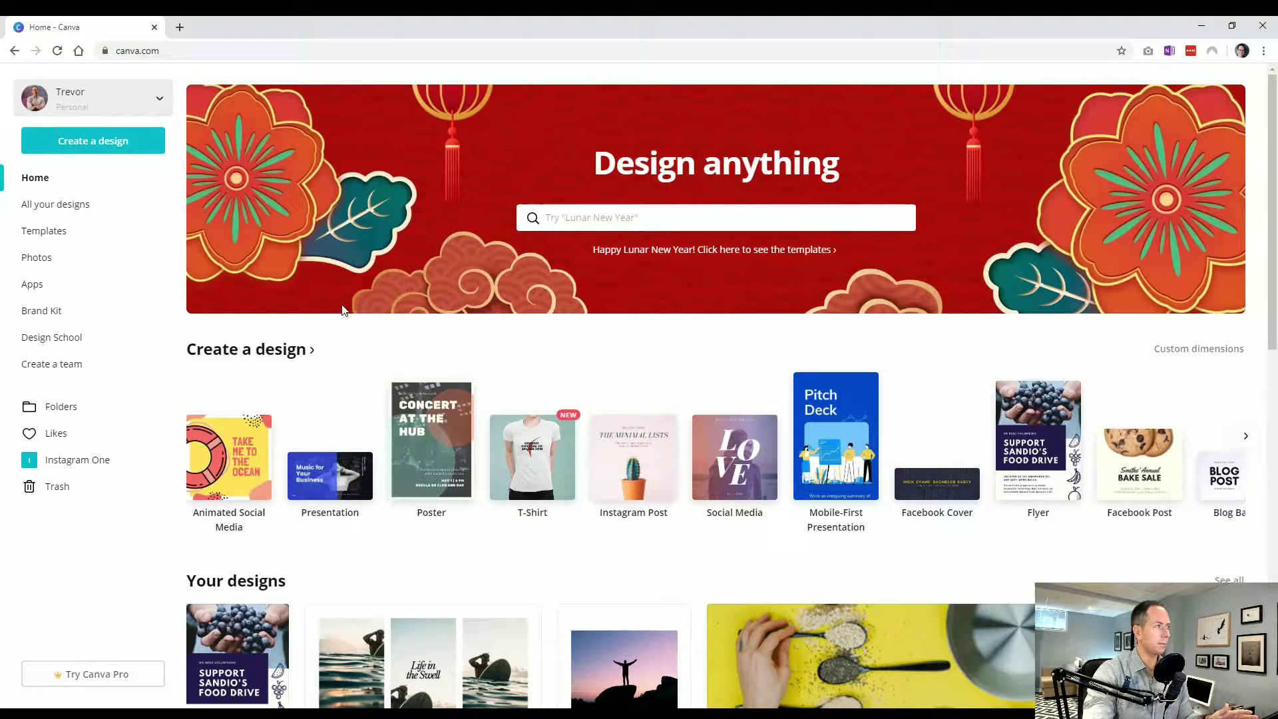
pyautogui.click(141, 150)
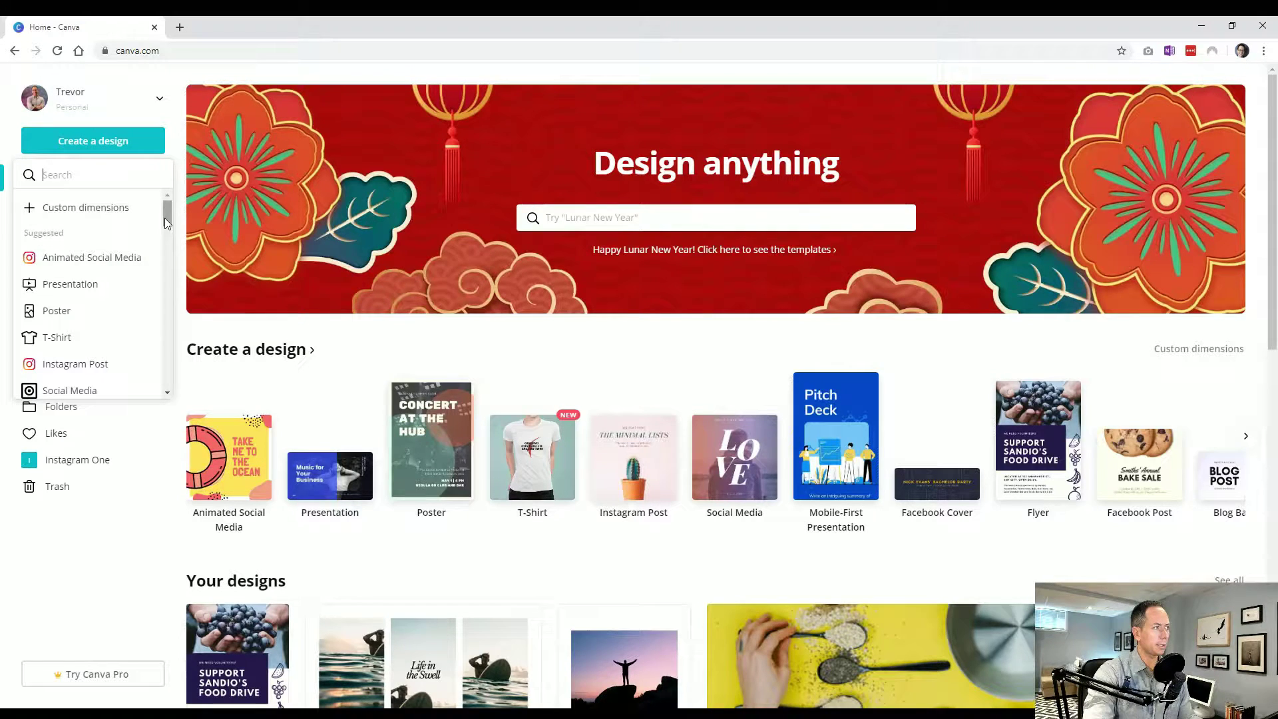
pyautogui.moveTo(165, 216); pyautogui.dragTo(169, 213)
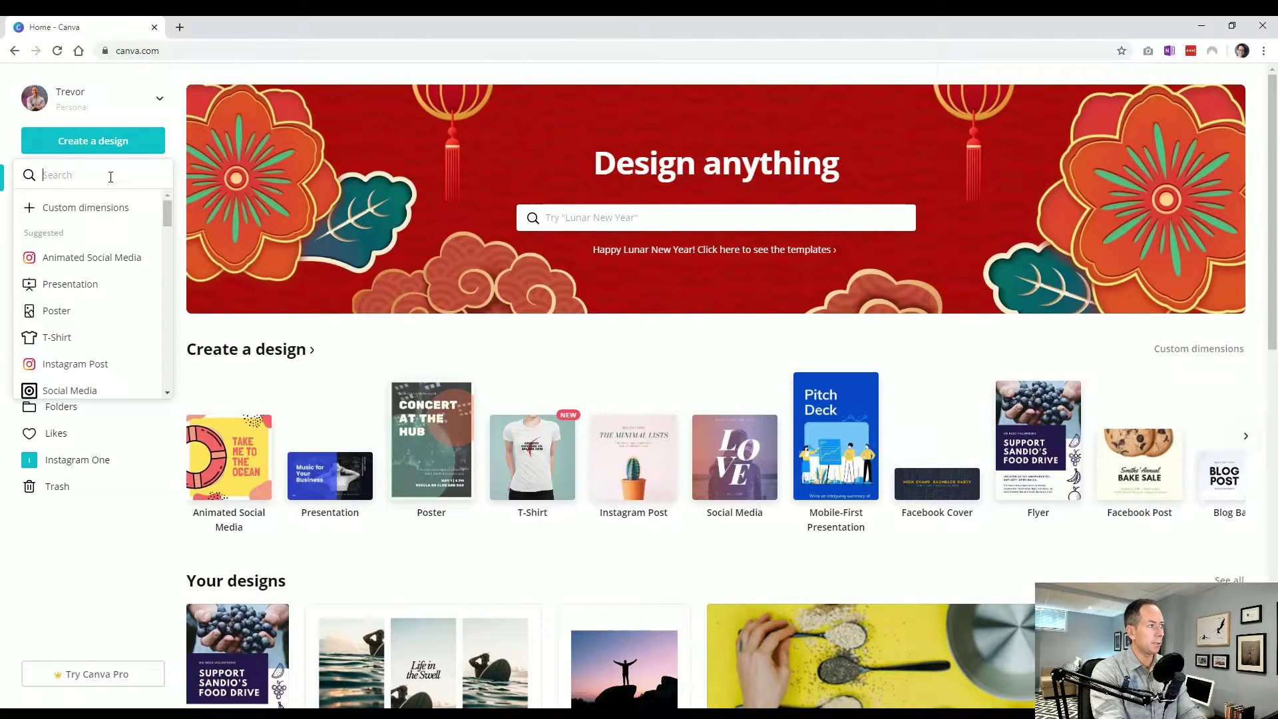
pyautogui.write('pinter')
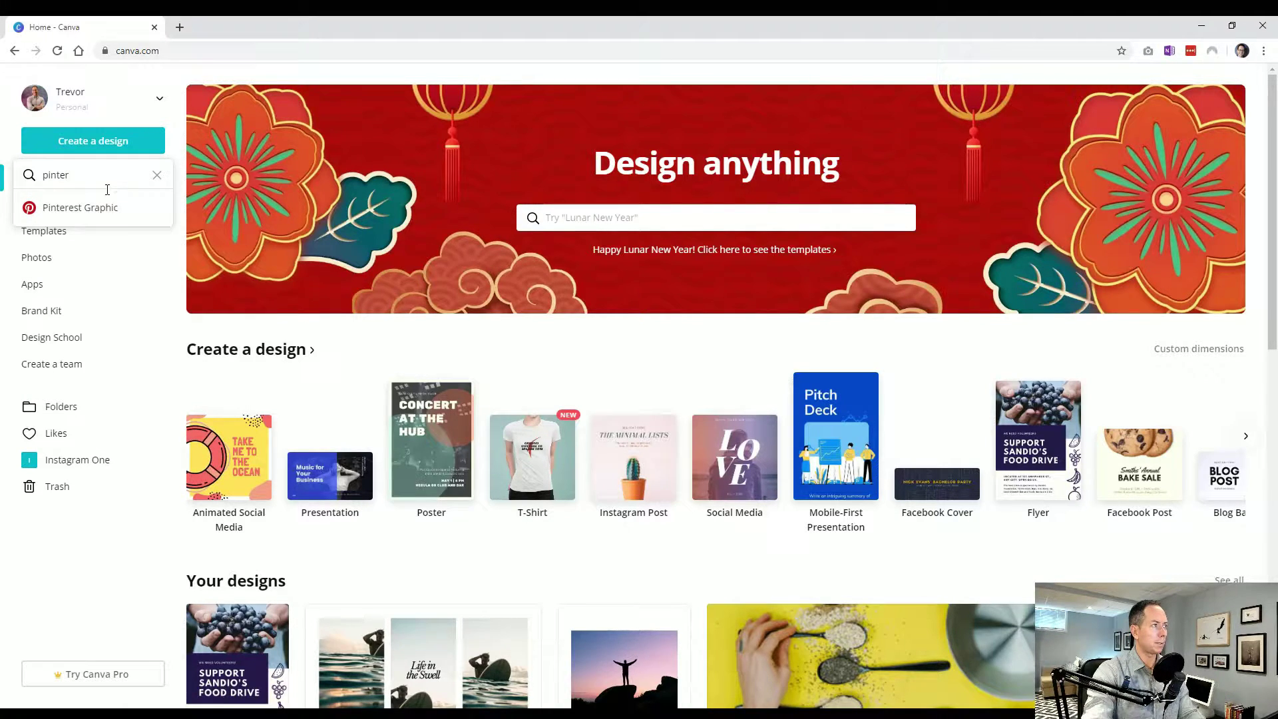
pyautogui.click(103, 211)
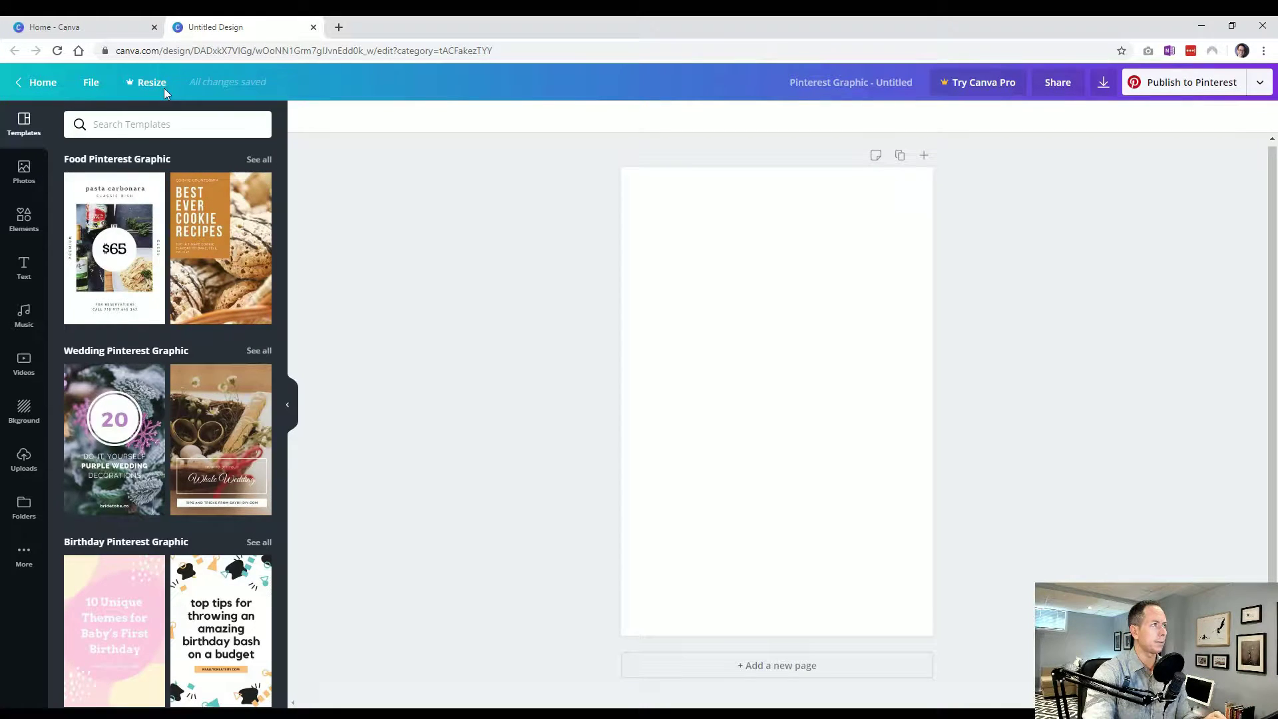
pyautogui.click(313, 27)
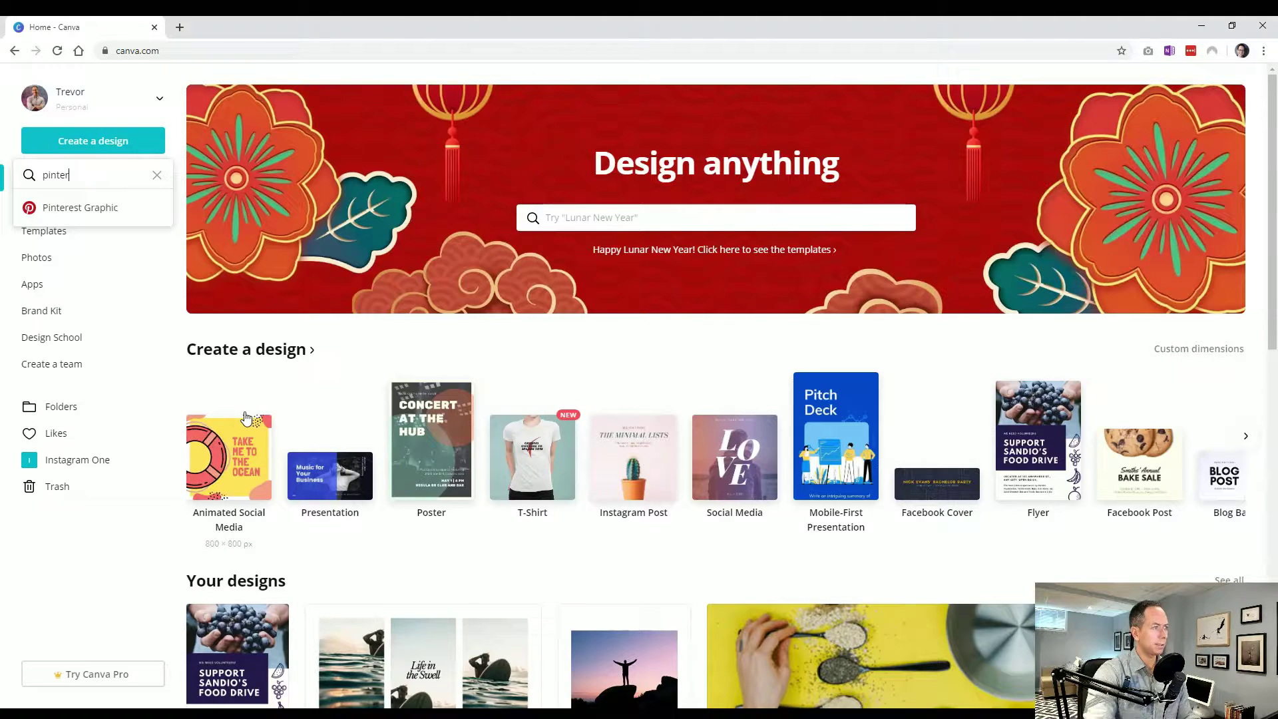
pyautogui.click(359, 363)
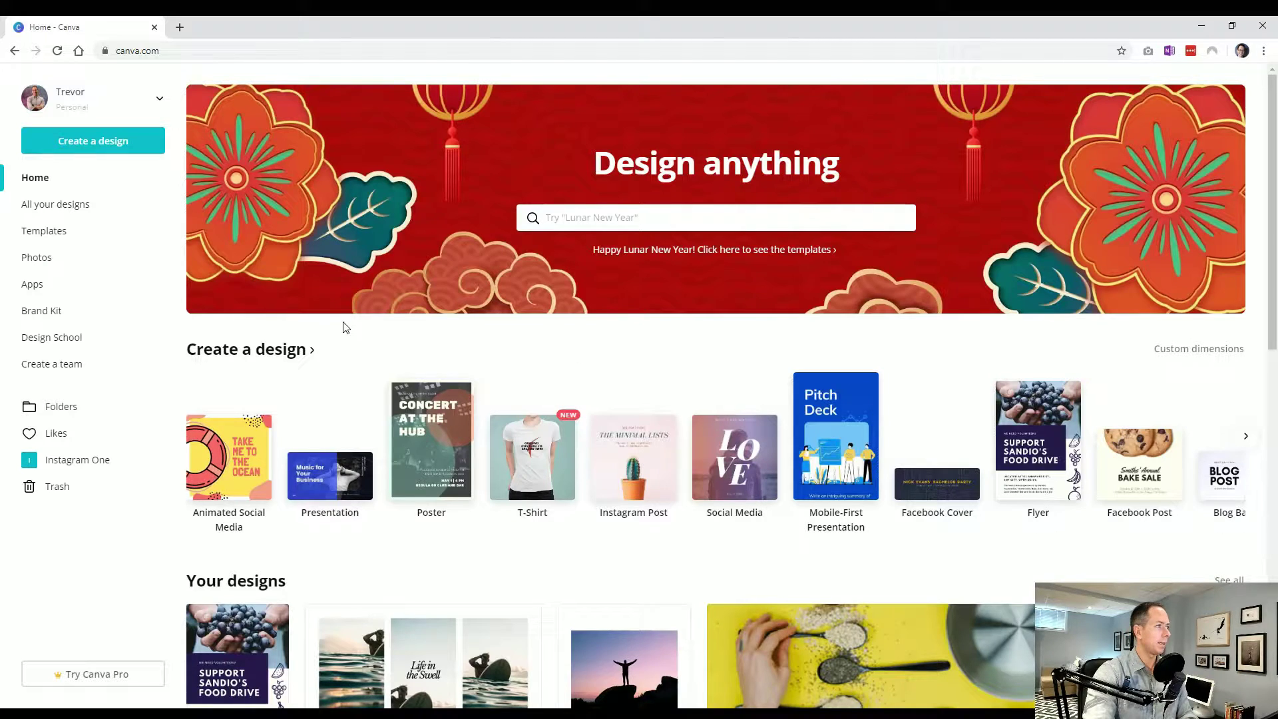
pyautogui.click(609, 222)
pyautogui.click(416, 324)
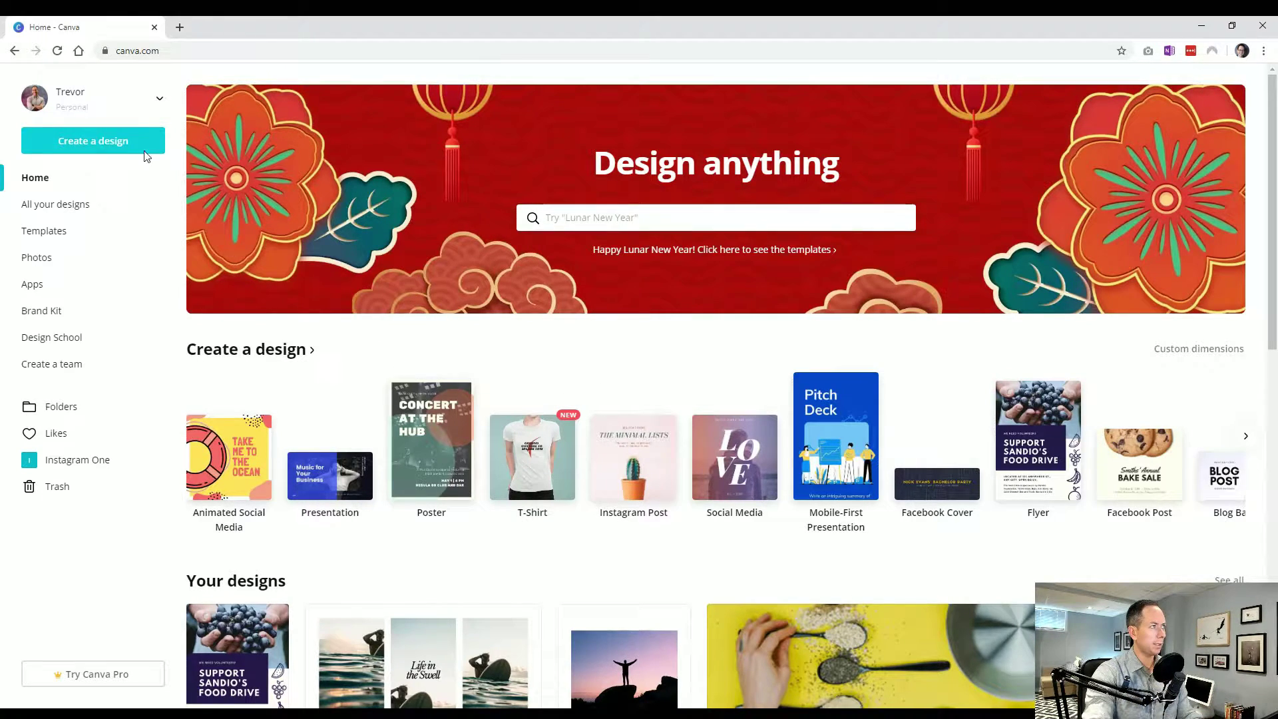
pyautogui.click(80, 141)
pyautogui.write('pinter')
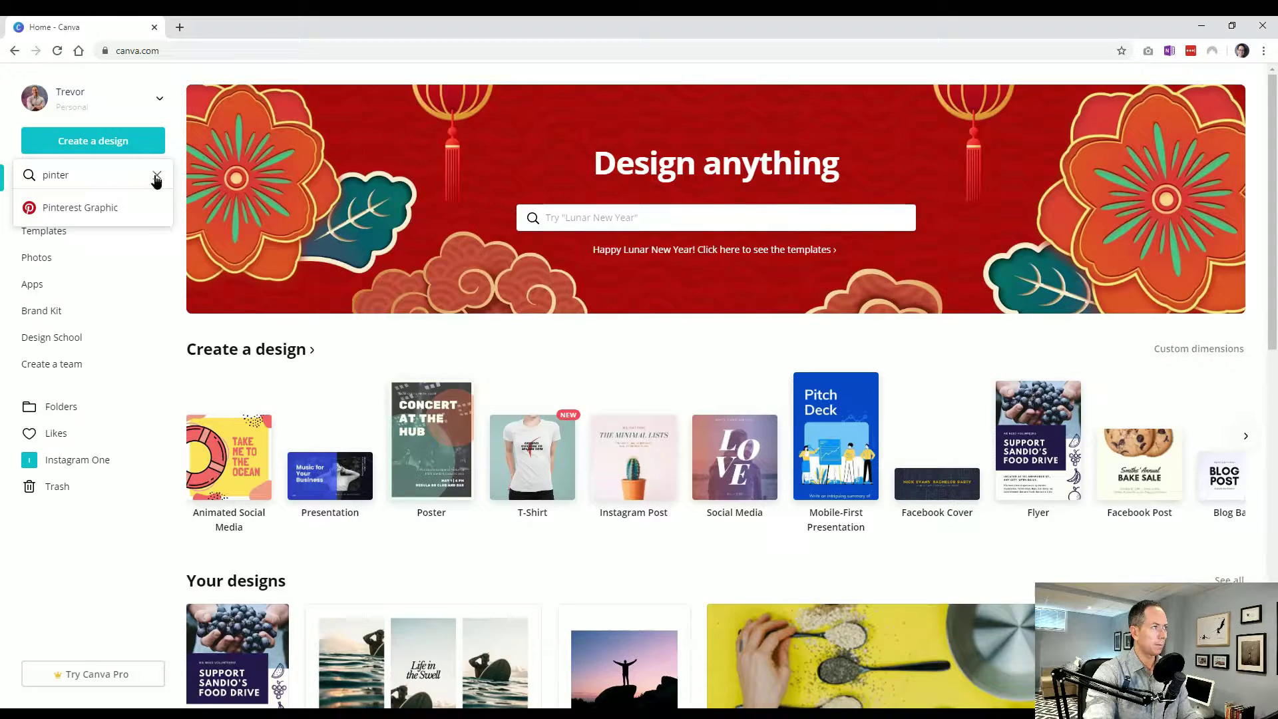
pyautogui.click(156, 175)
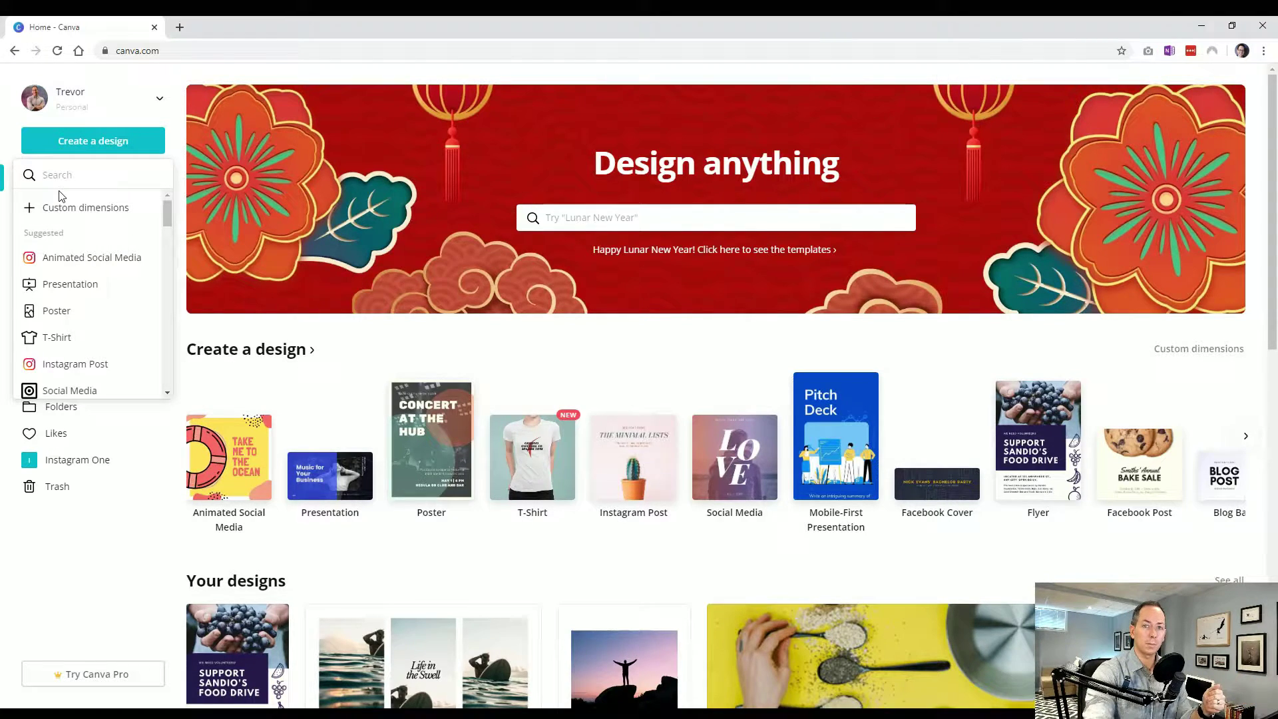
pyautogui.click(59, 207)
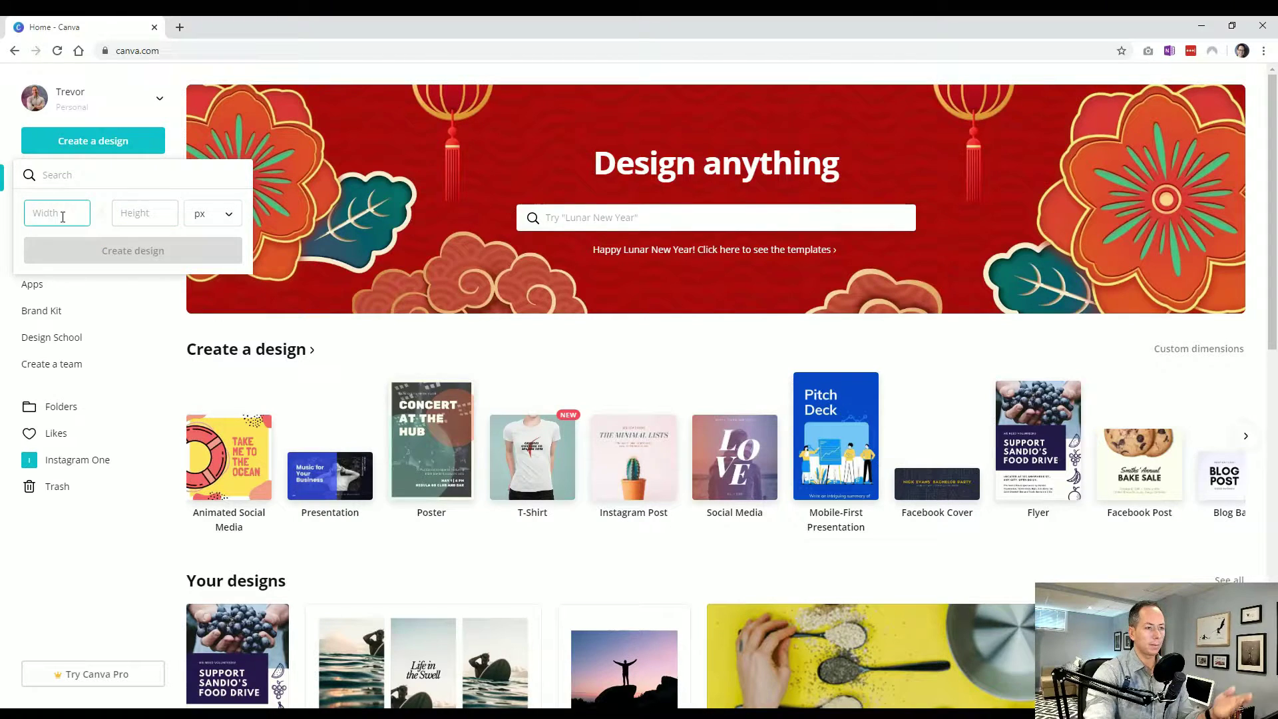
pyautogui.click(116, 213)
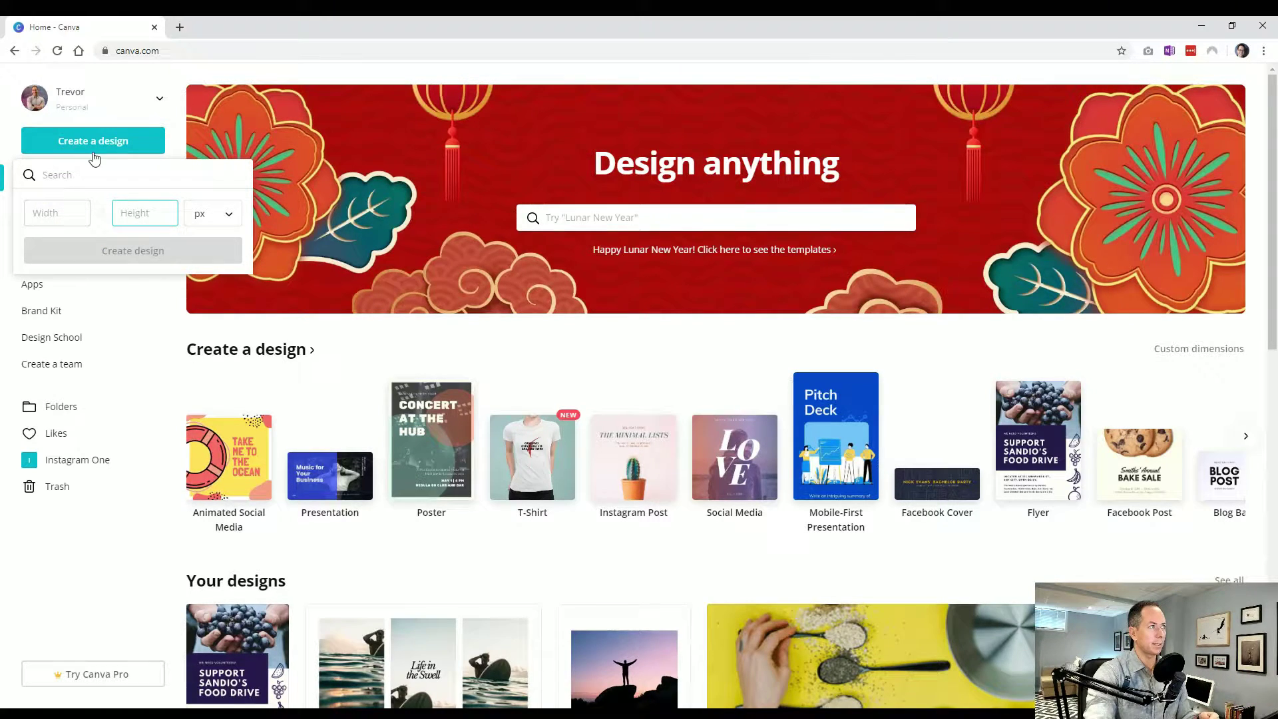
pyautogui.click(175, 142)
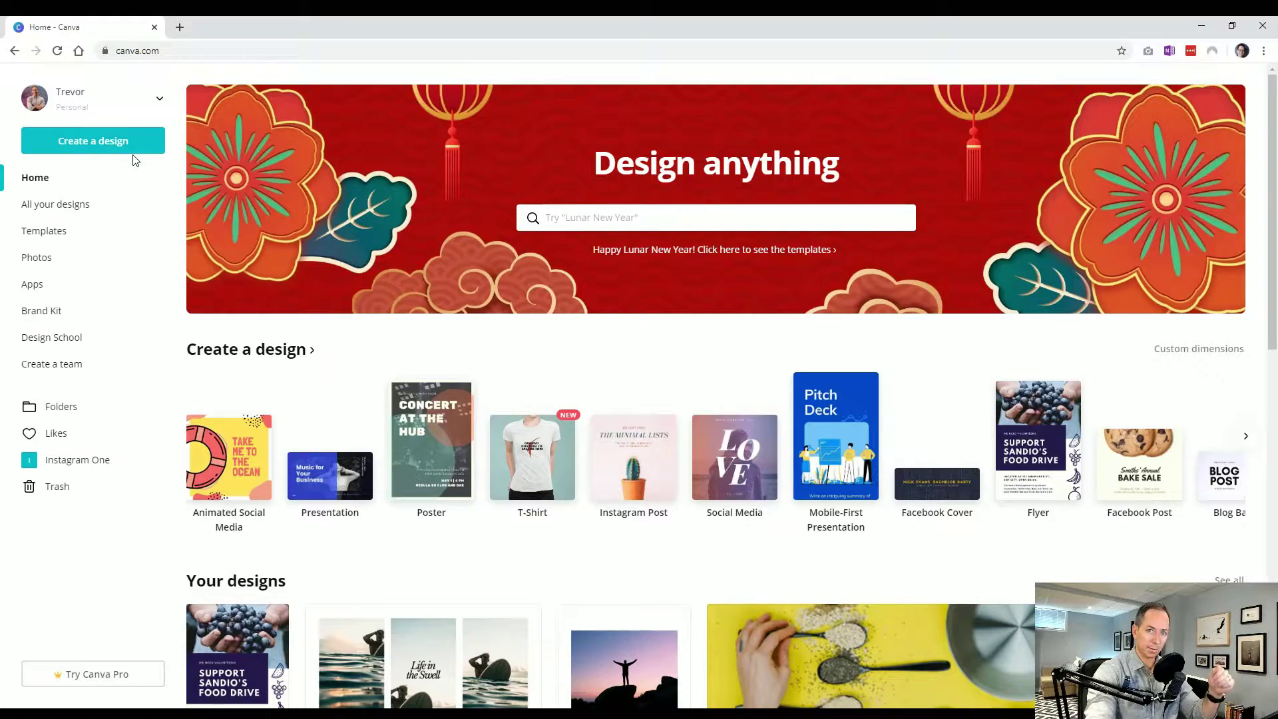
# Search templates for 'pintere' and show the Pinterest Graphic template results
pyautogui.click(599, 218)
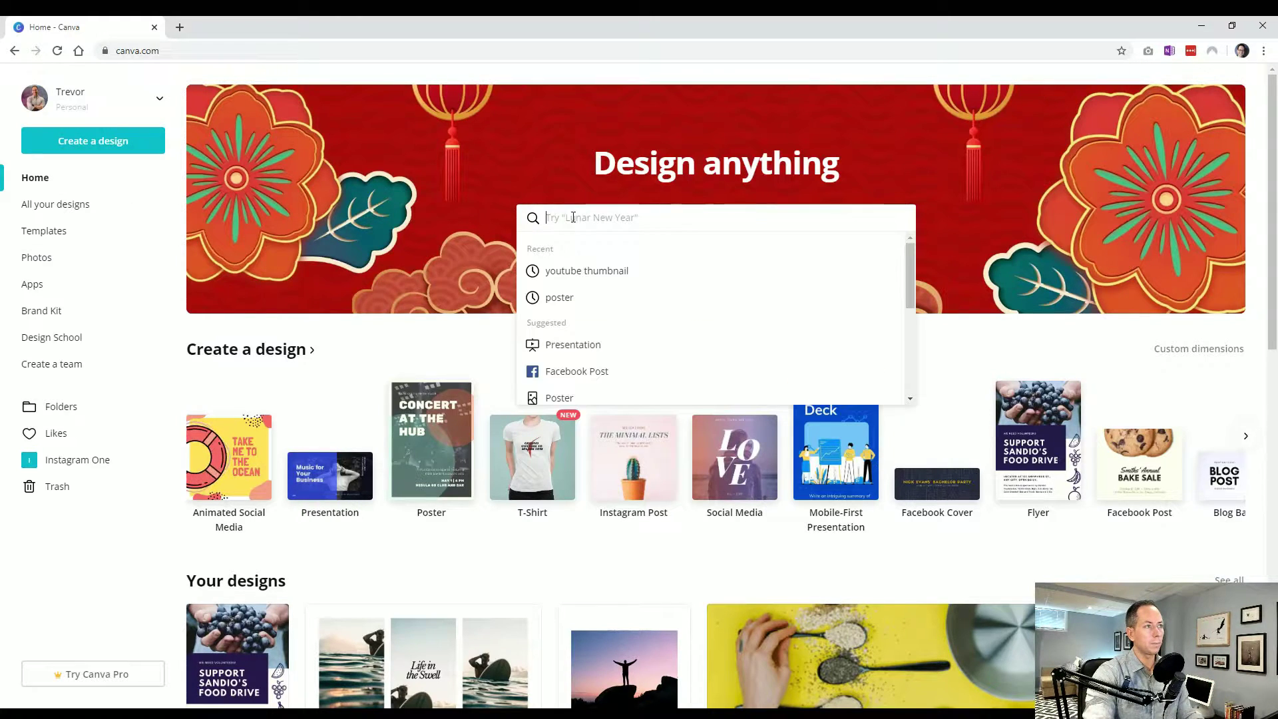
pyautogui.click(417, 346)
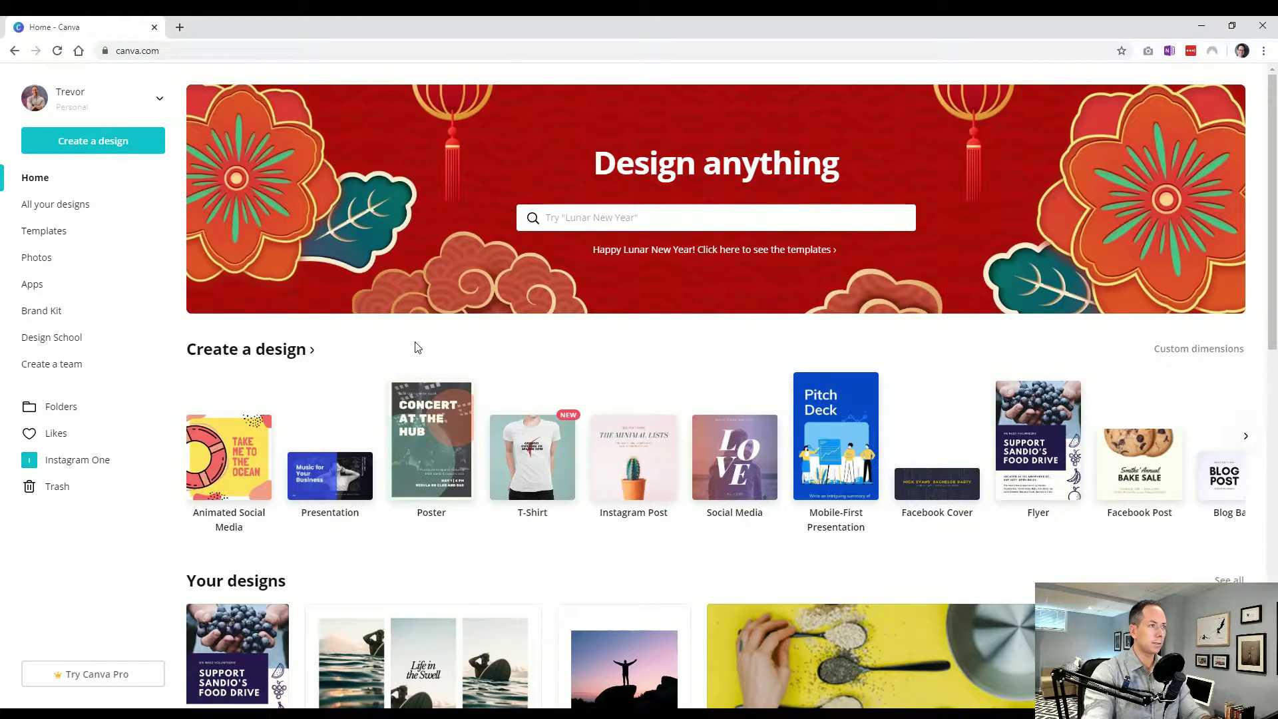
pyautogui.click(595, 217)
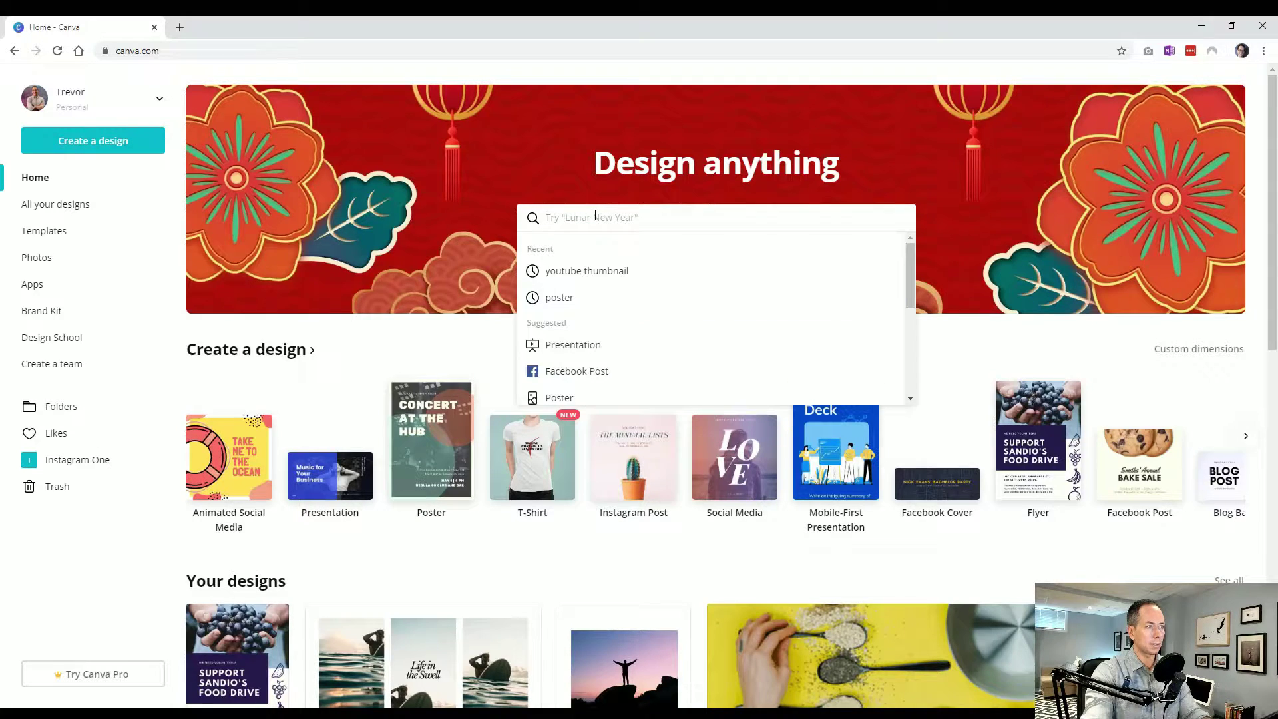
pyautogui.write('pinter')
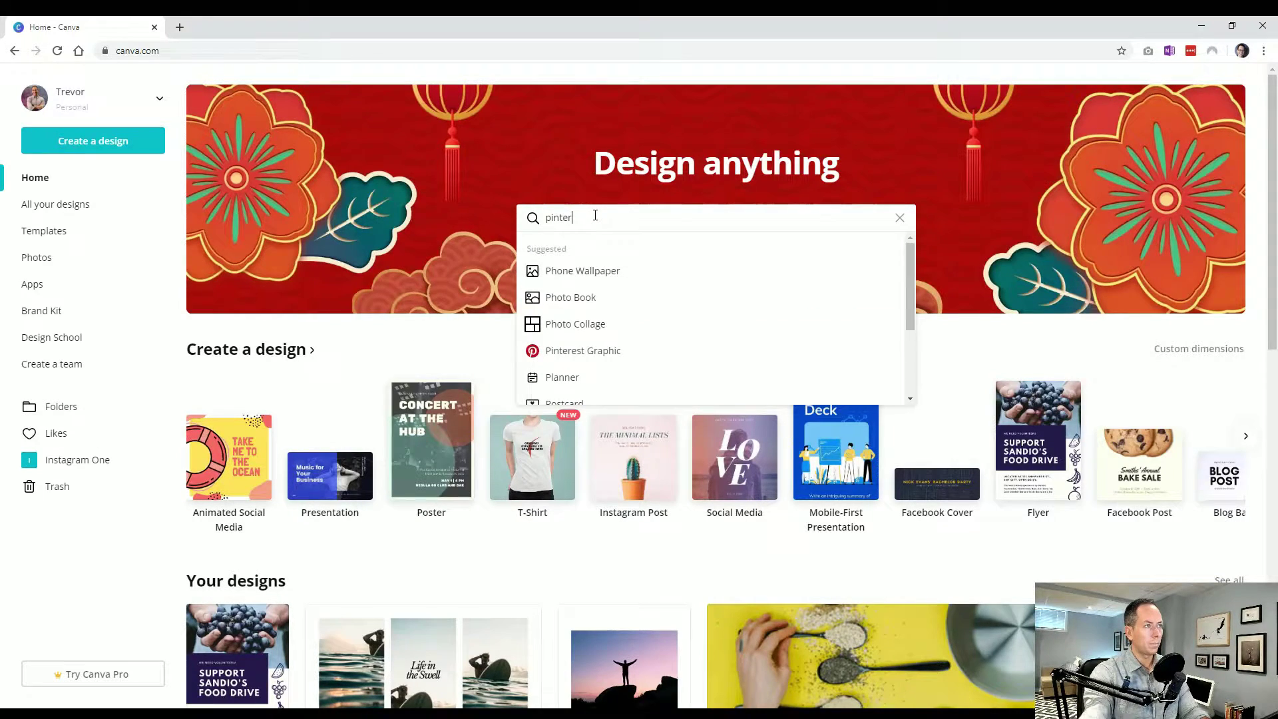
pyautogui.write('e')
pyautogui.click(585, 269)
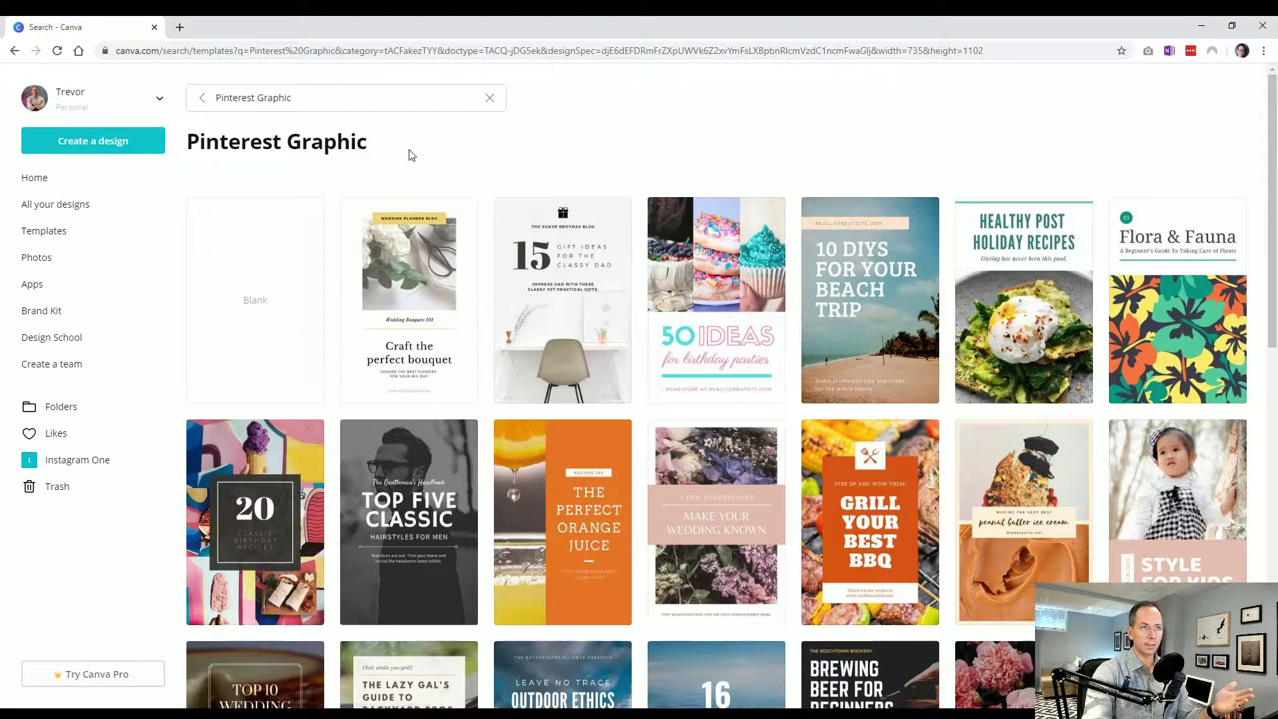
pyautogui.scroll(-2, 471, 319)
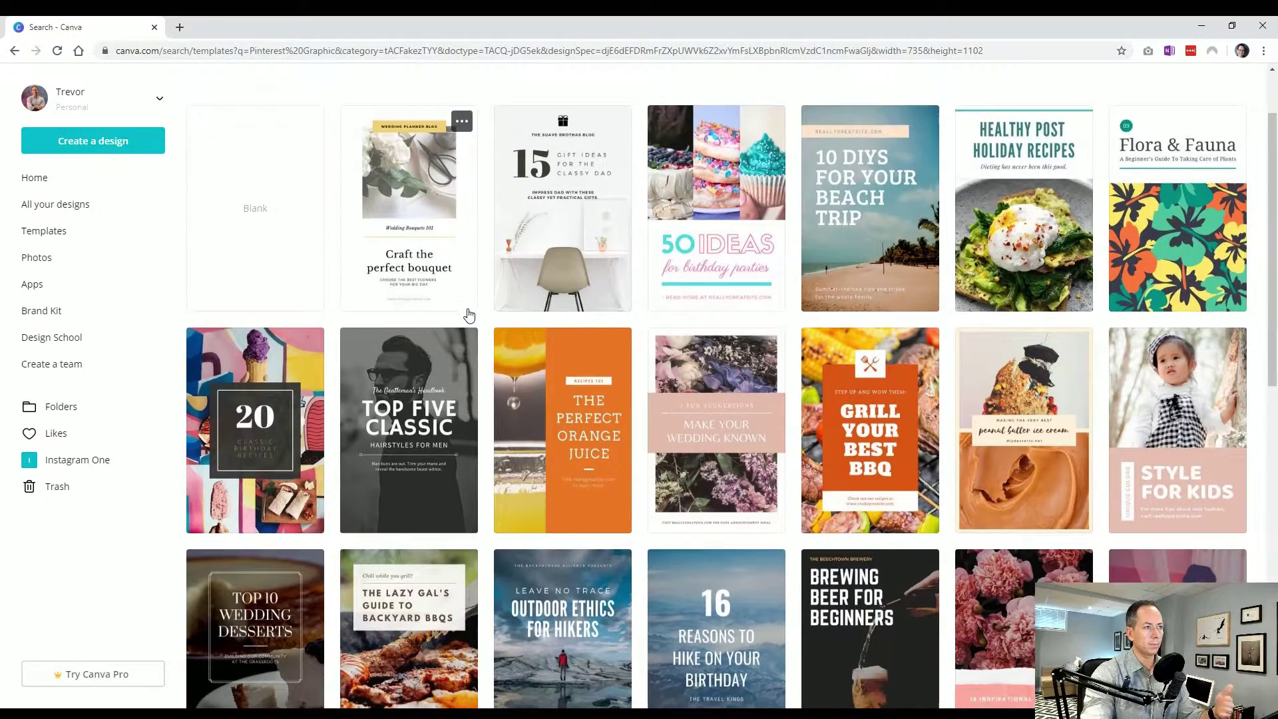
pyautogui.scroll(-4, 469, 316)
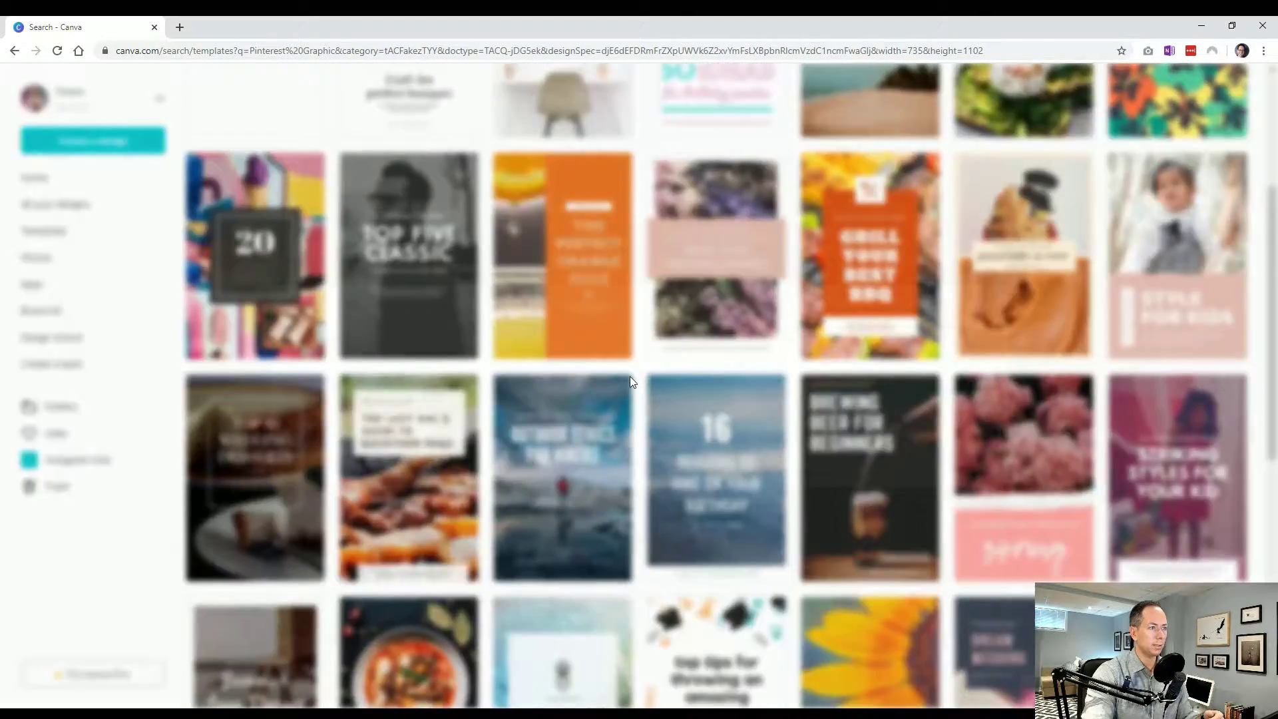
# Create a design from the Outdoor Ethics for Hikers template and close its editor tab
pyautogui.click(630, 378)
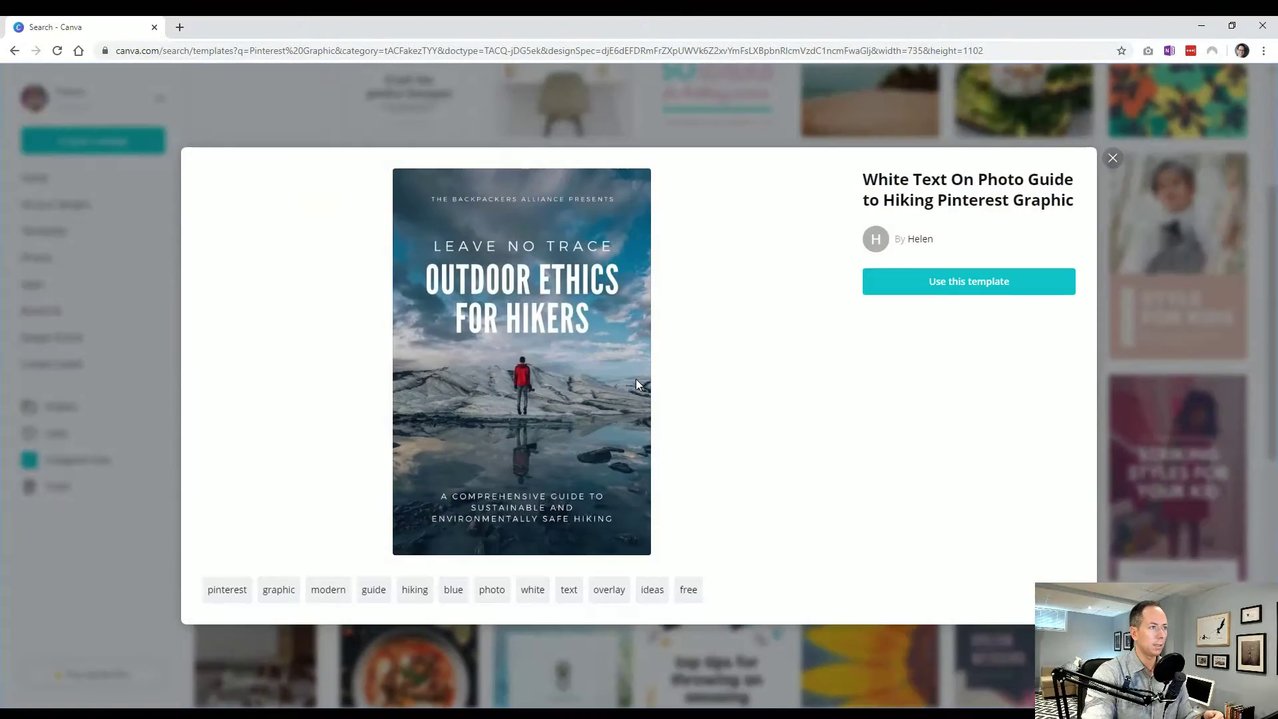
pyautogui.click(1113, 160)
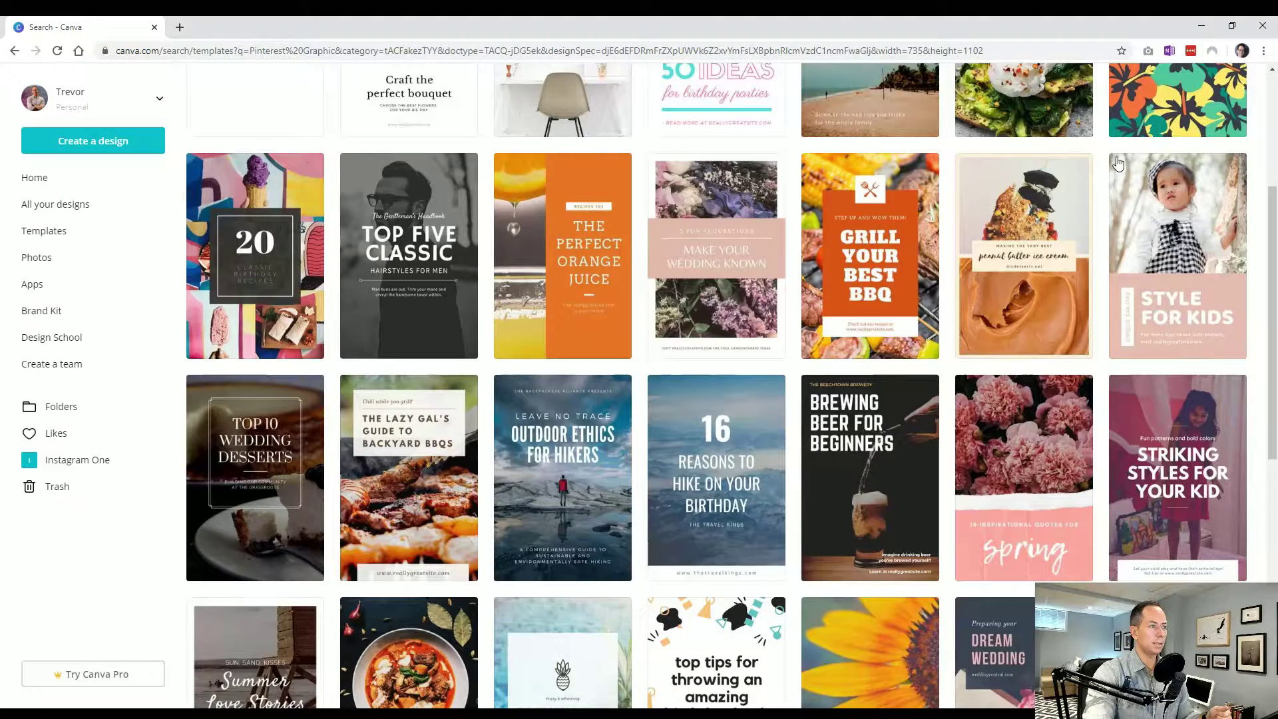
pyautogui.scroll(-2, 658, 359)
pyautogui.click(580, 390)
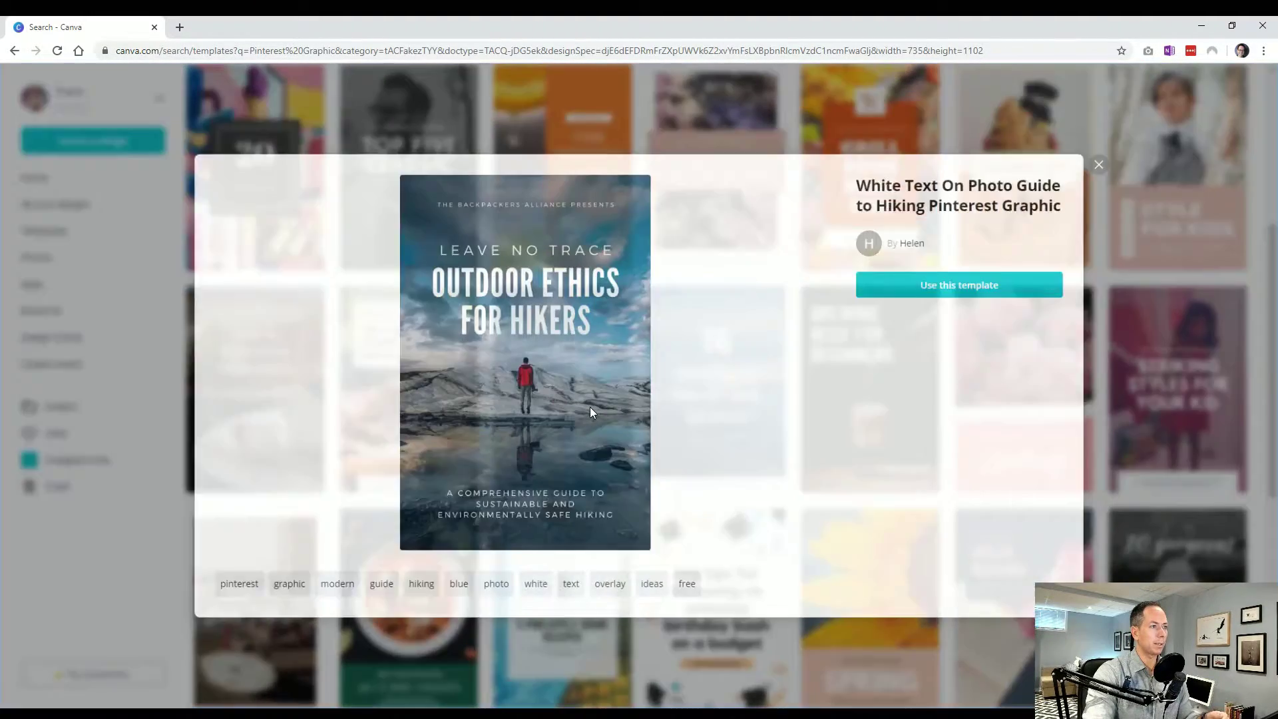
pyautogui.click(974, 286)
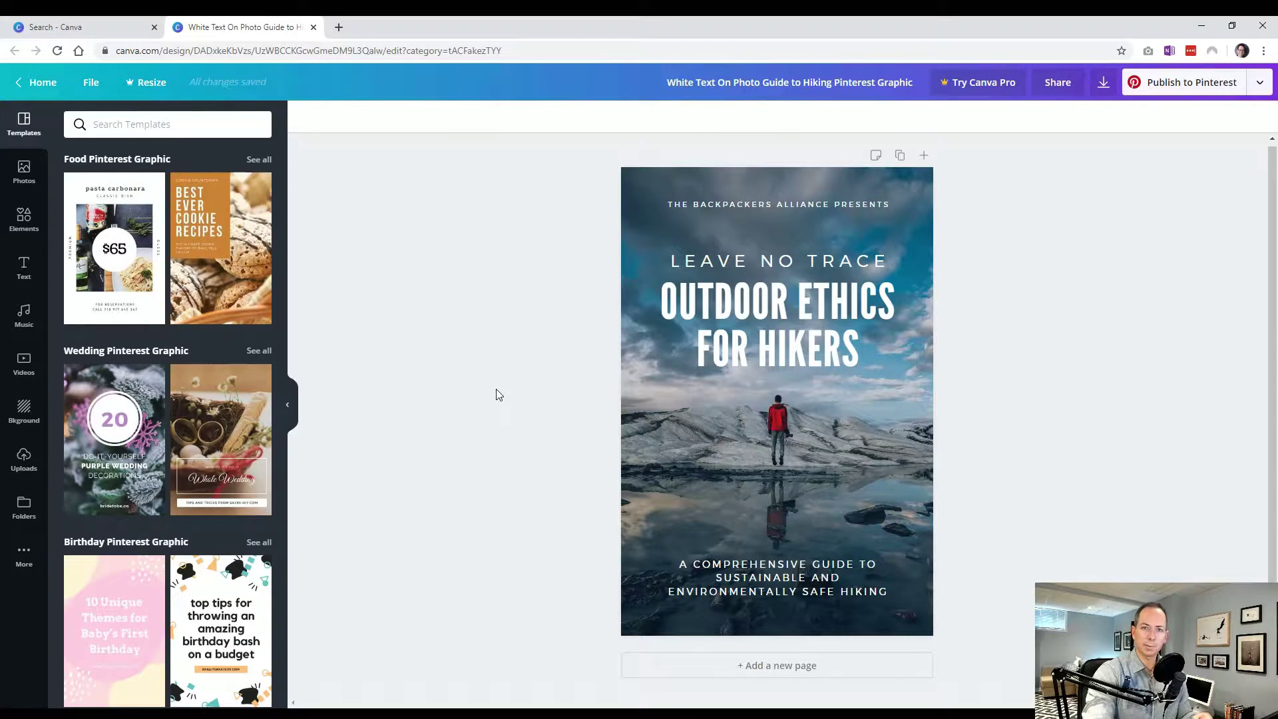
pyautogui.click(313, 26)
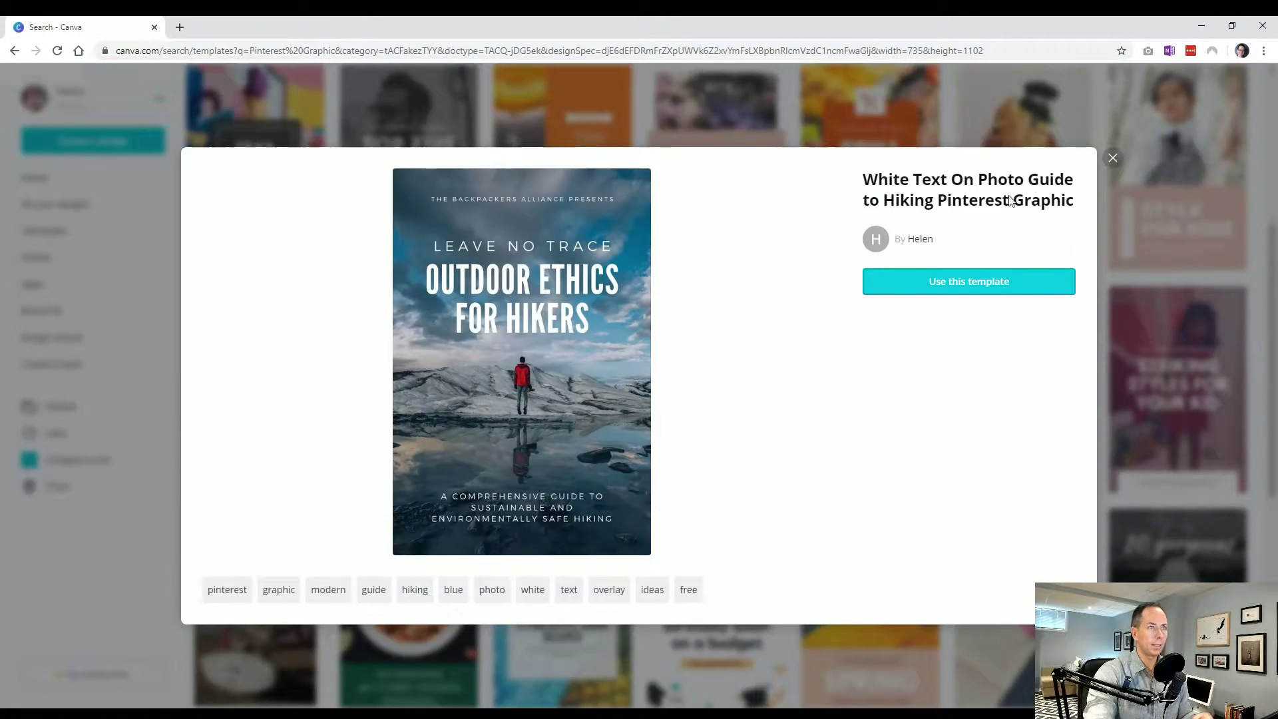
# Close the Outdoor Ethics for Hikers template preview and return to the Canva home page
pyautogui.click(1112, 158)
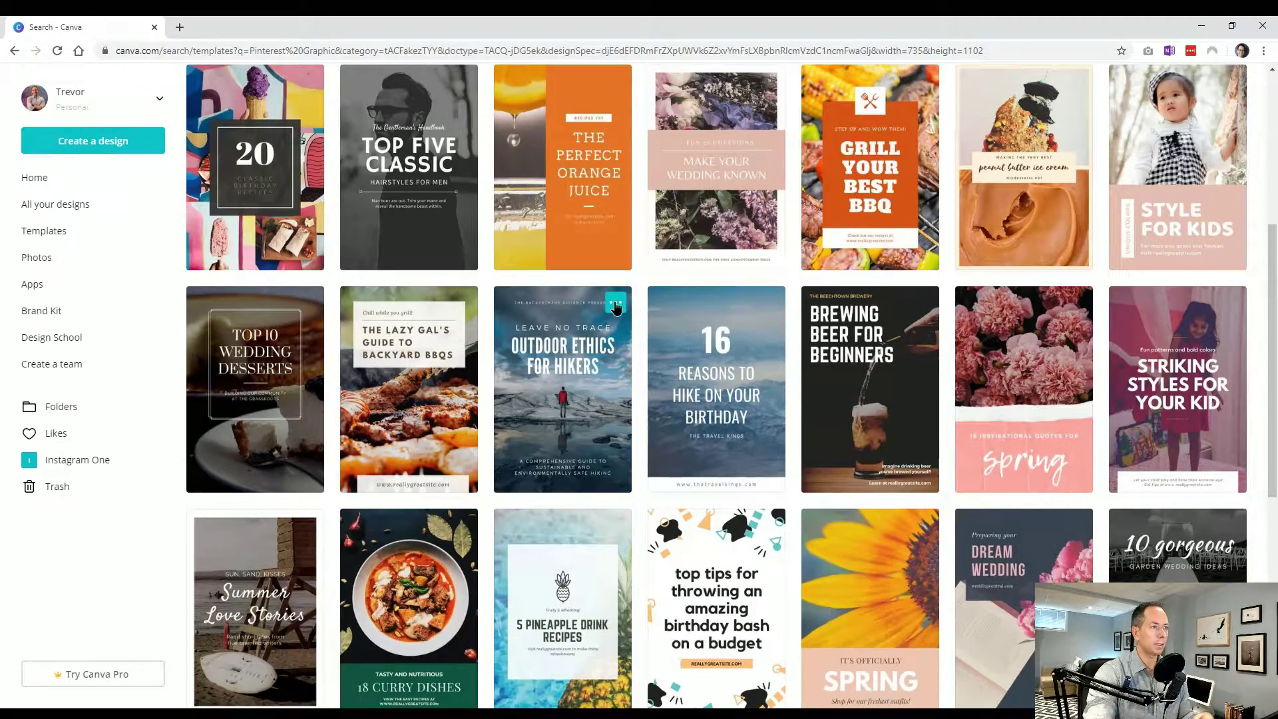
pyautogui.click(613, 303)
pyautogui.click(1112, 158)
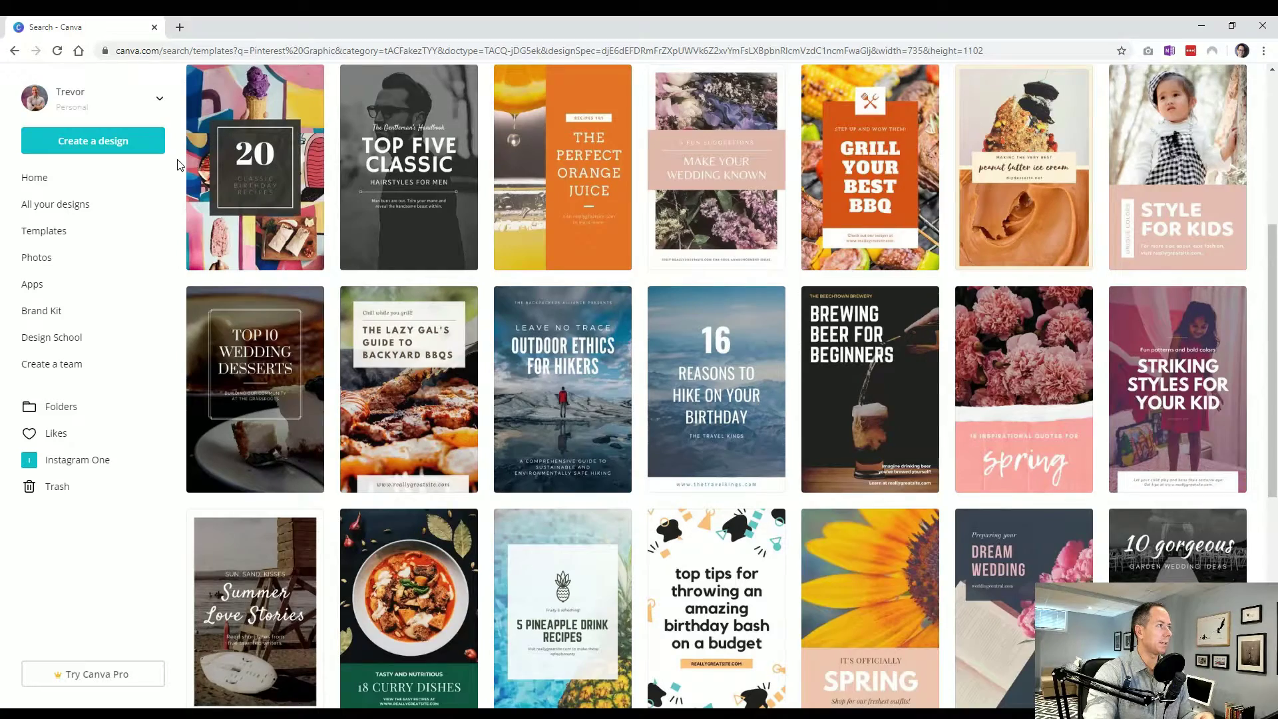
pyautogui.click(91, 183)
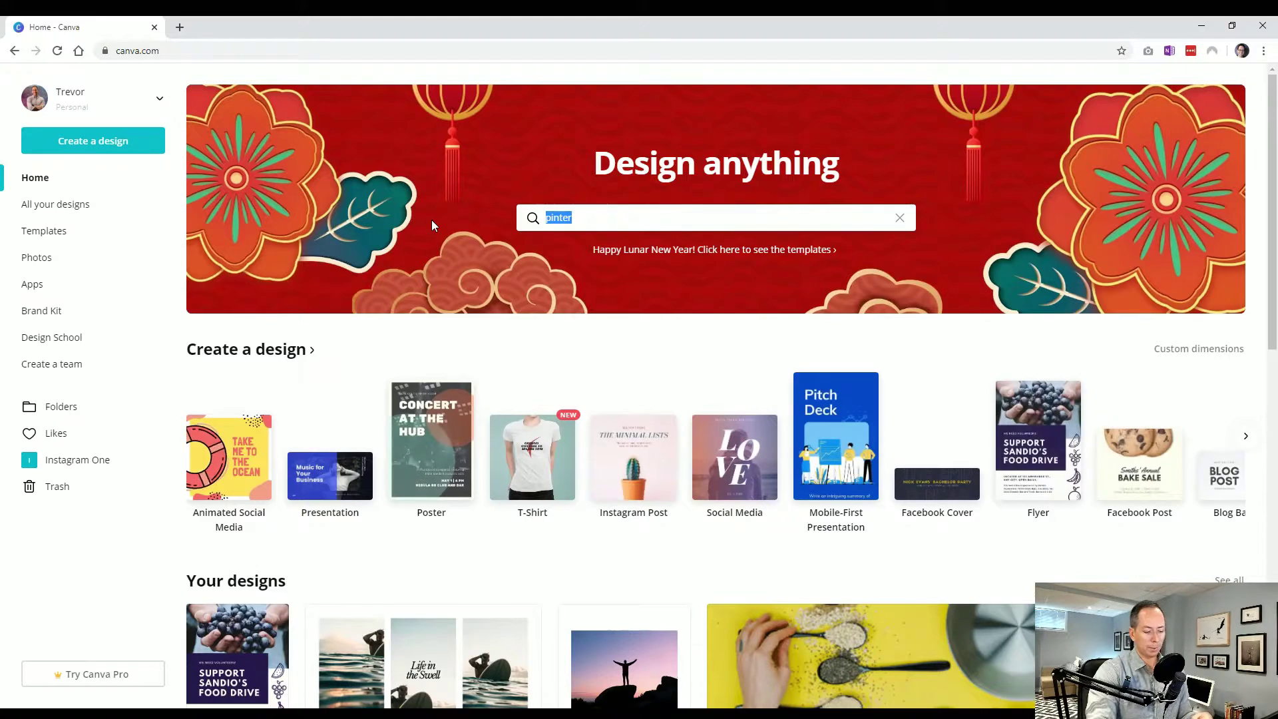
# Clear the leftover search, browse the design-type list and templates gallery, then return Home
pyautogui.press('BackSpace')
pyautogui.click(397, 348)
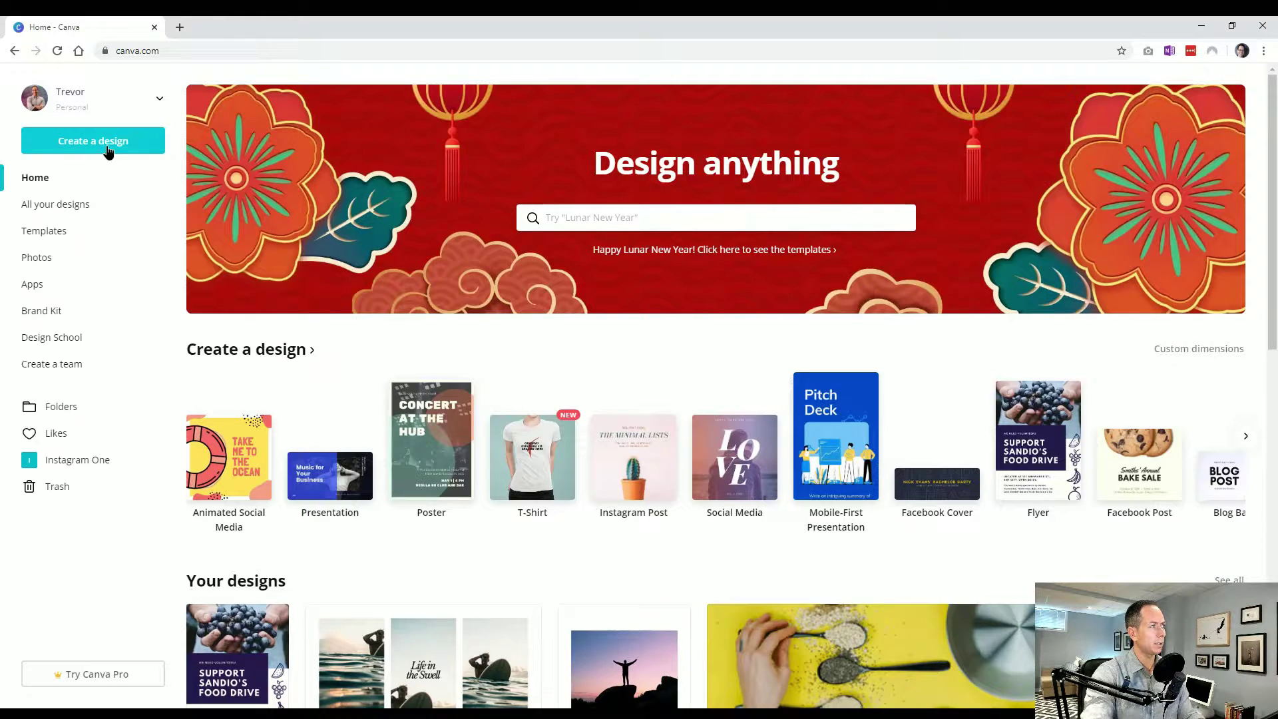
pyautogui.click(107, 152)
pyautogui.click(363, 342)
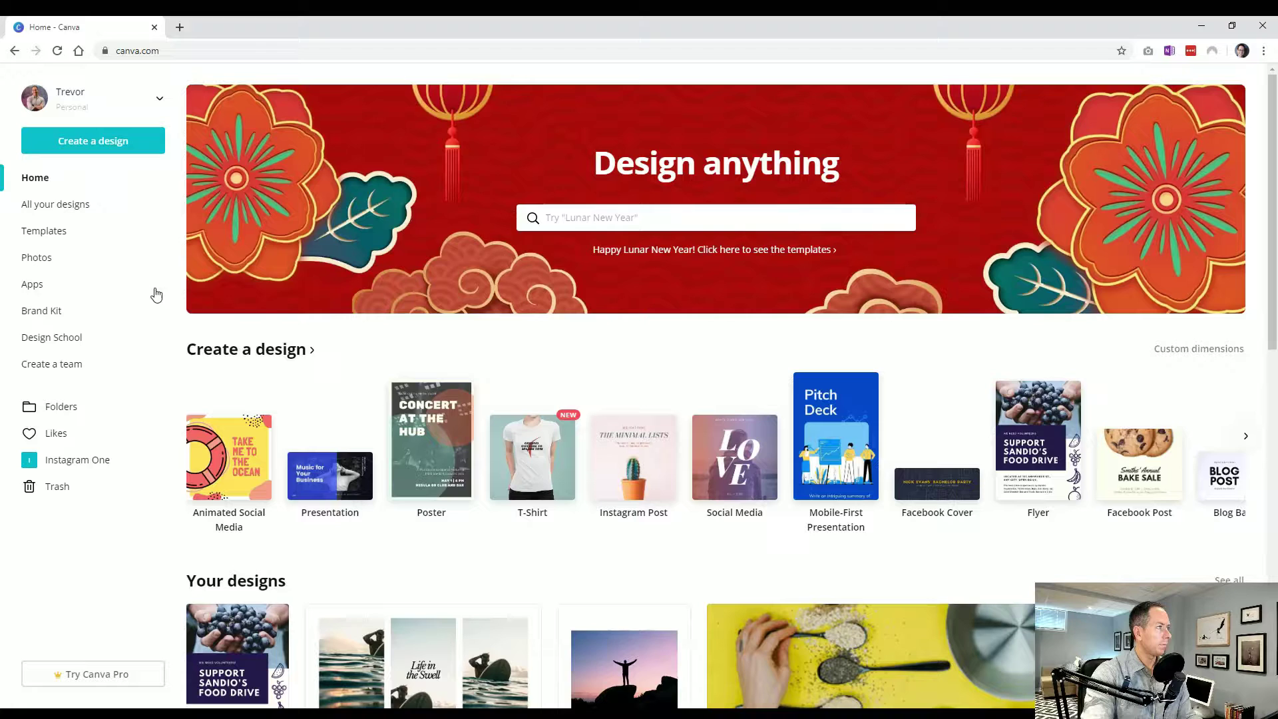
pyautogui.click(86, 238)
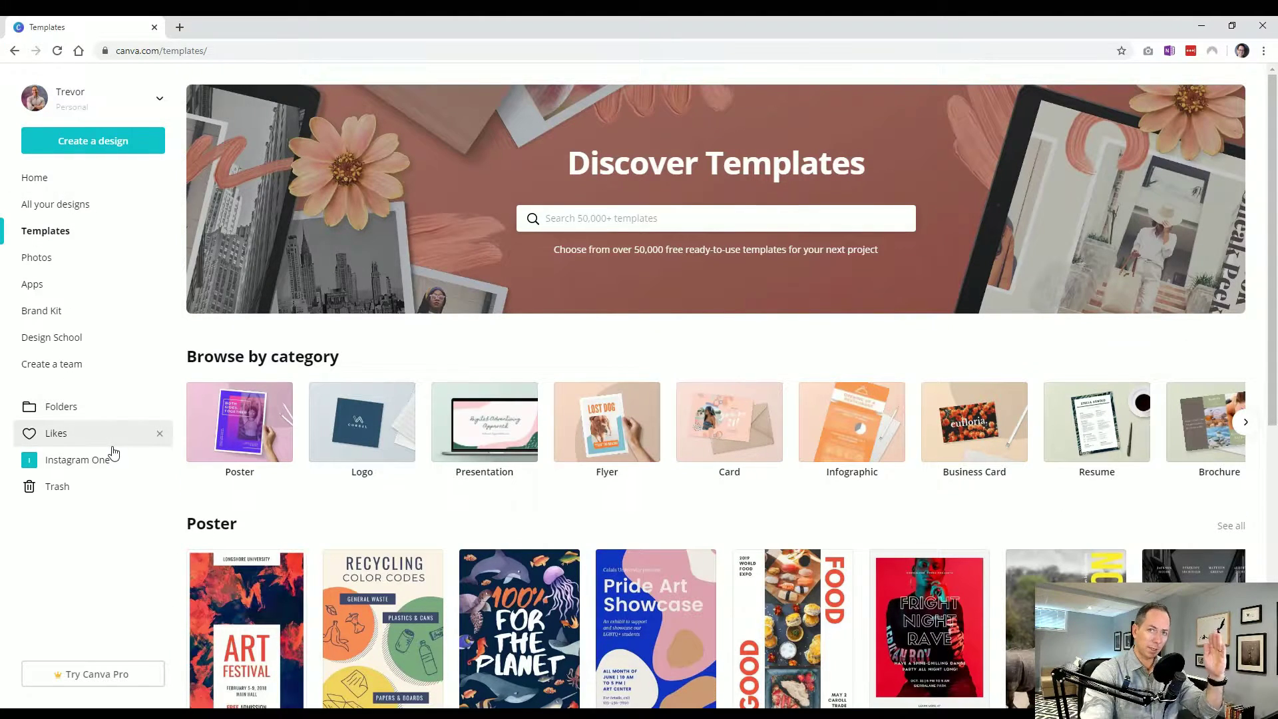
pyautogui.click(51, 181)
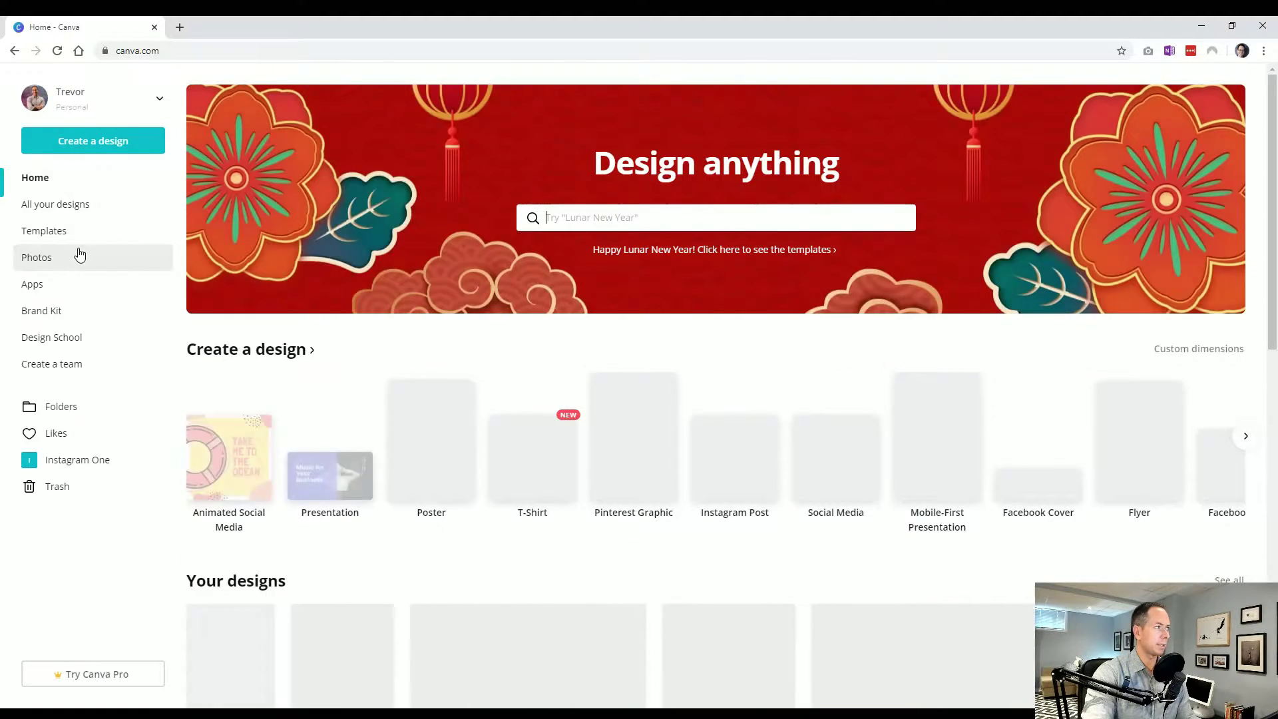
# Open All your designs to view the five saved designs
pyautogui.click(80, 207)
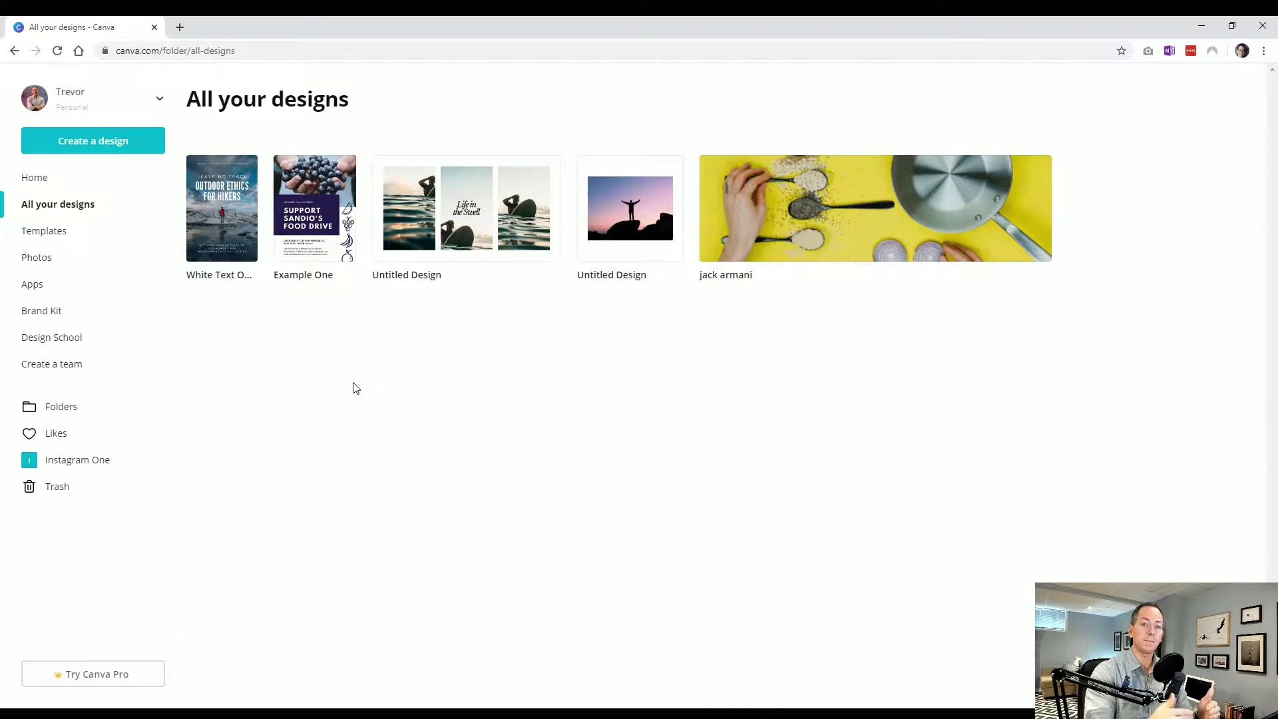
pyautogui.moveTo(214, 230)
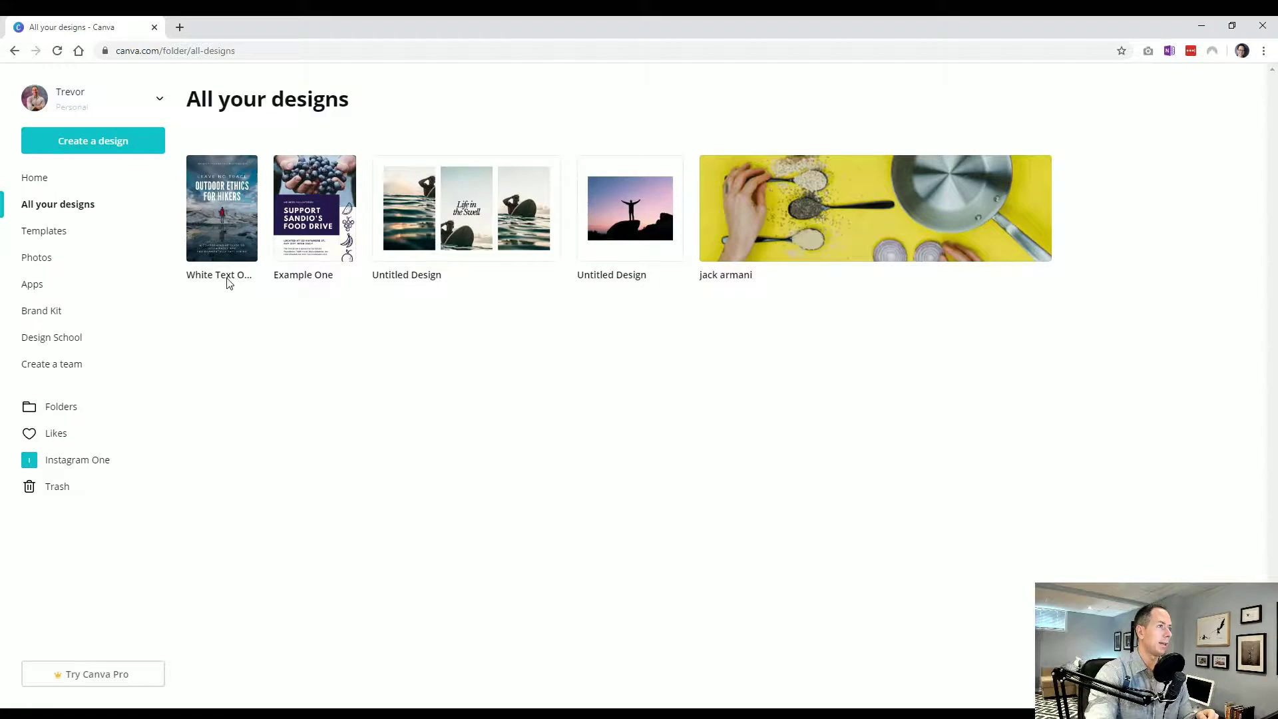
pyautogui.moveTo(426, 255)
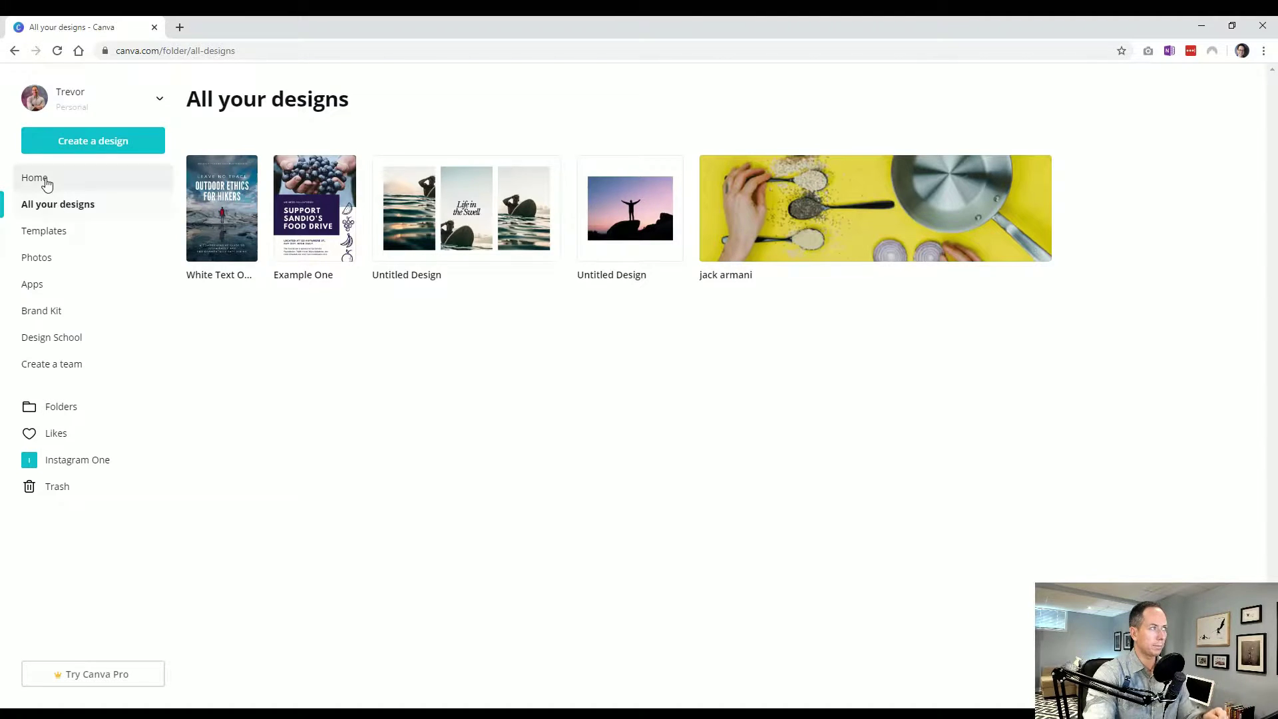
pyautogui.click(41, 181)
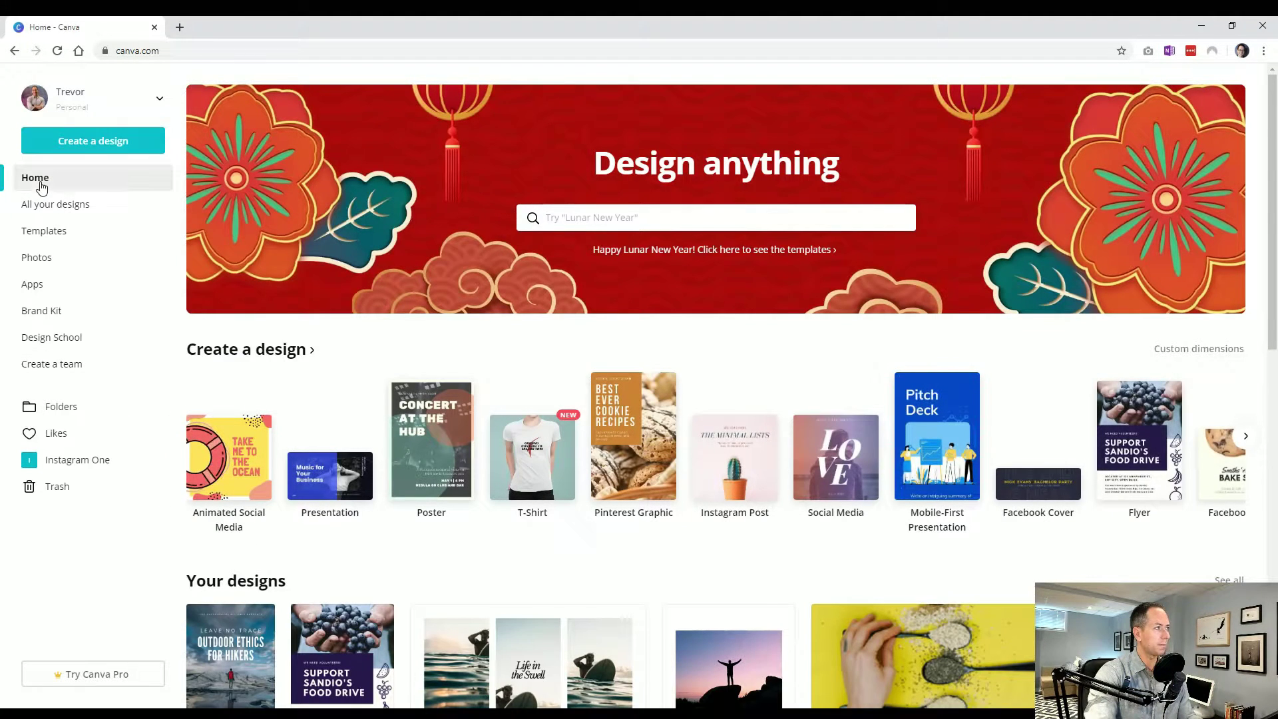
pyautogui.scroll(-2, 333, 306)
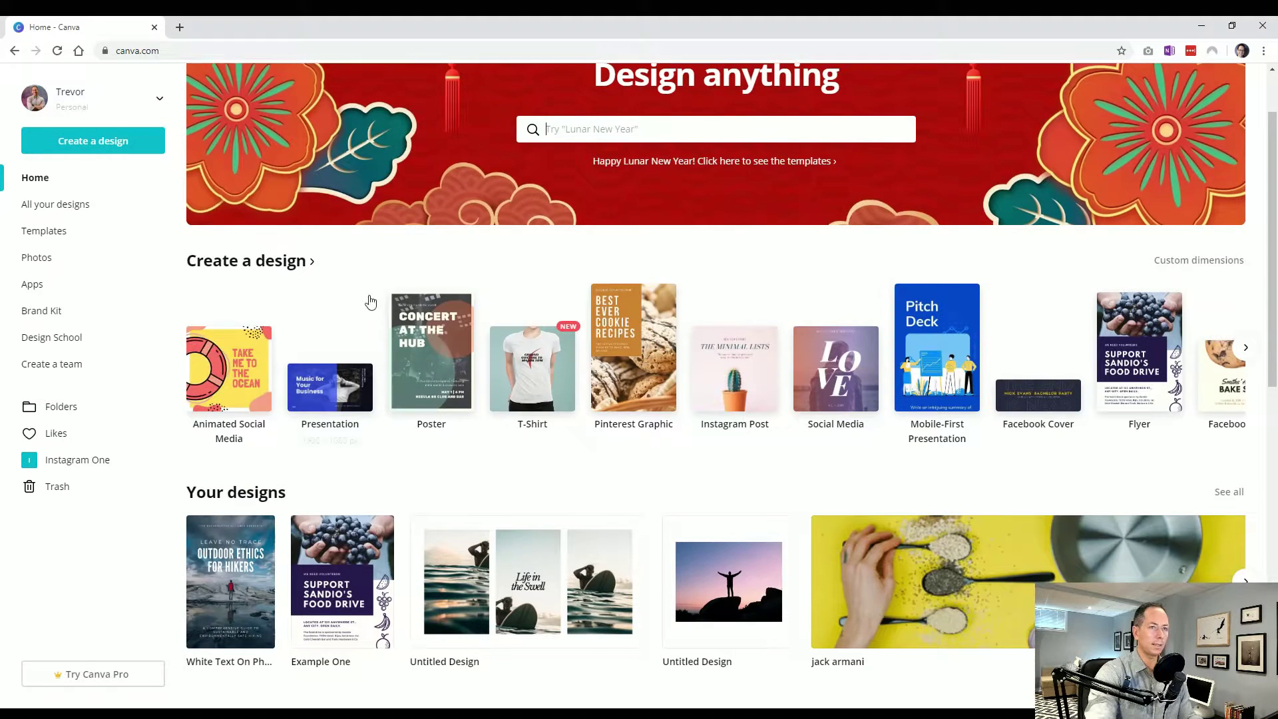
pyautogui.scroll(-2, 320, 416)
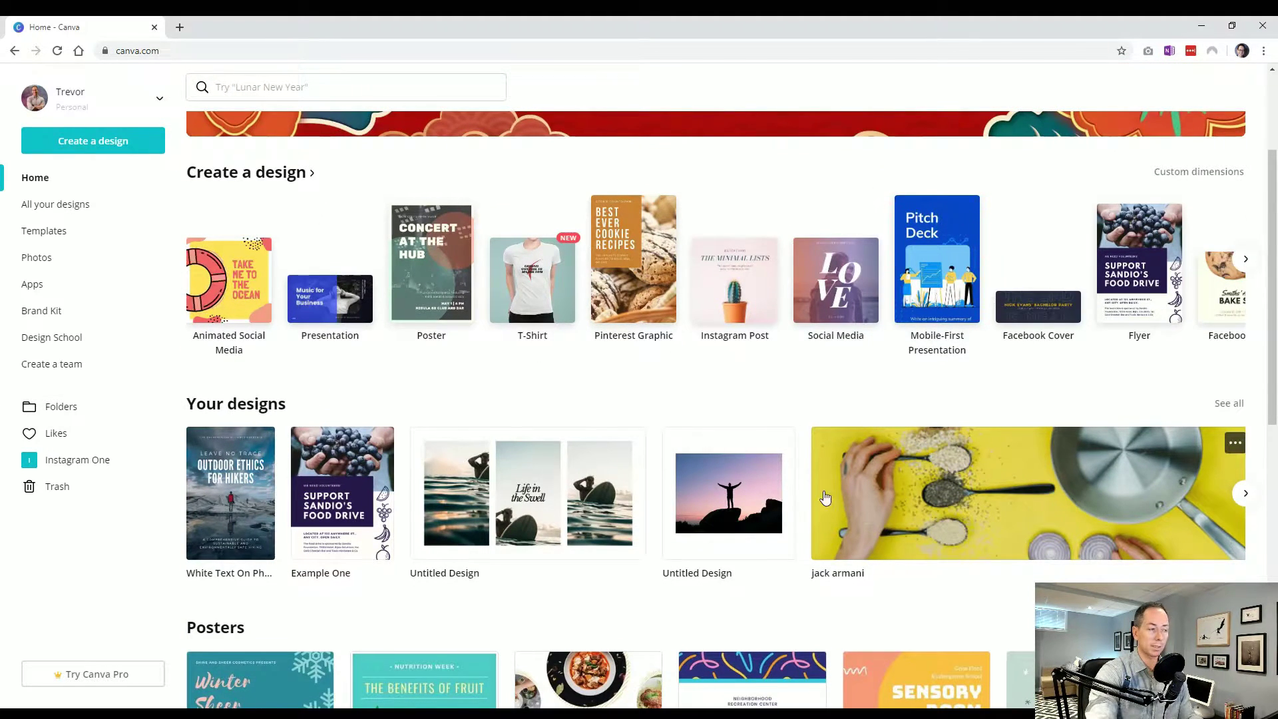
pyautogui.scroll(-6, 900, 496)
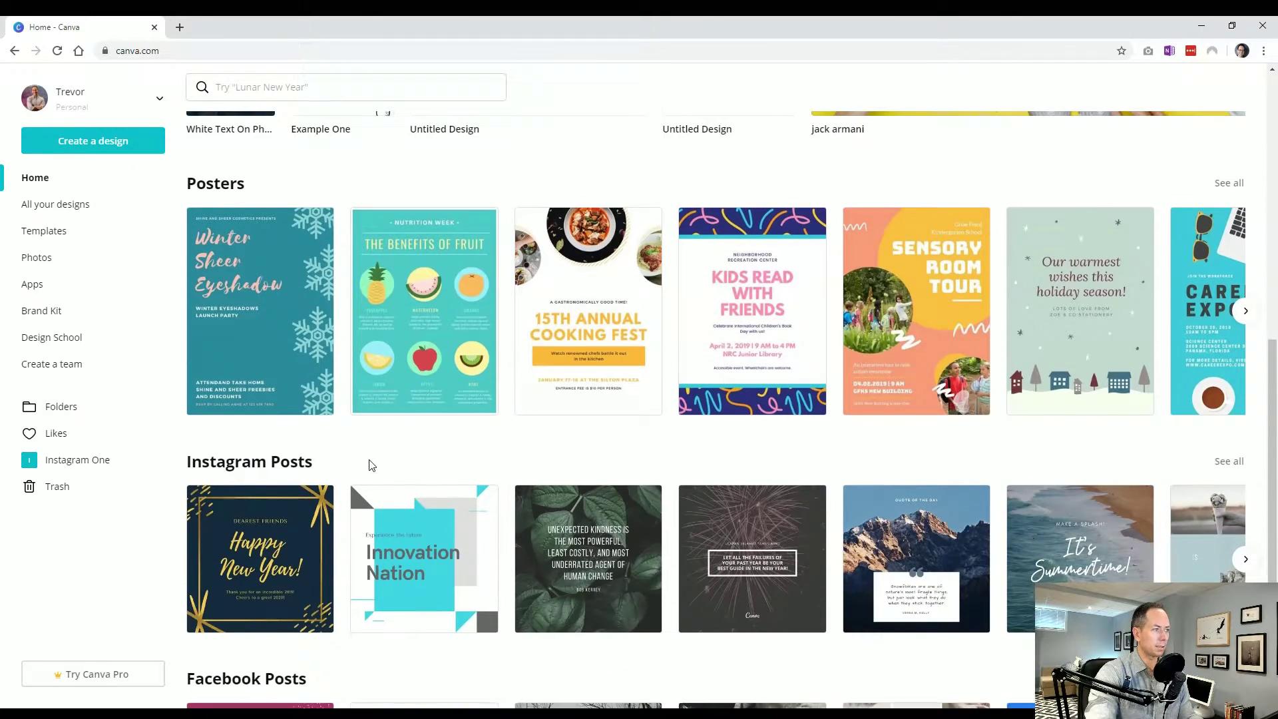
pyautogui.scroll(6, 386, 392)
pyautogui.scroll(-3, 291, 571)
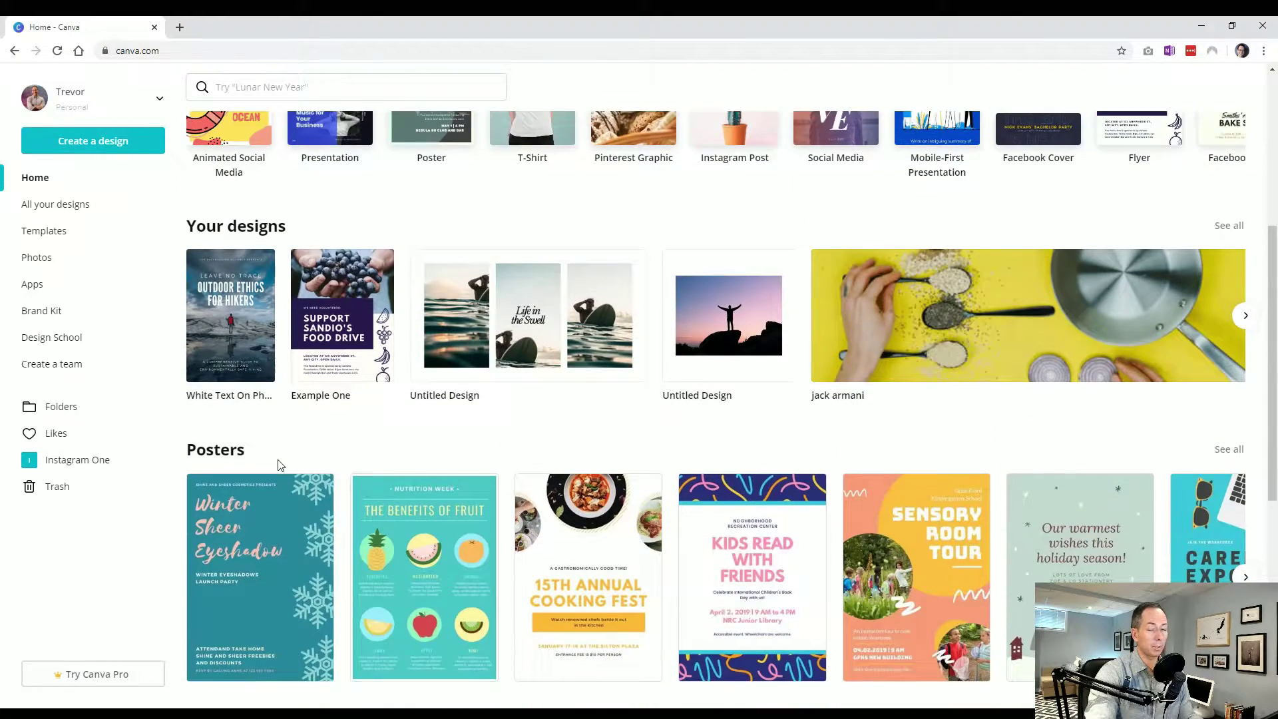
pyautogui.scroll(3, 305, 465)
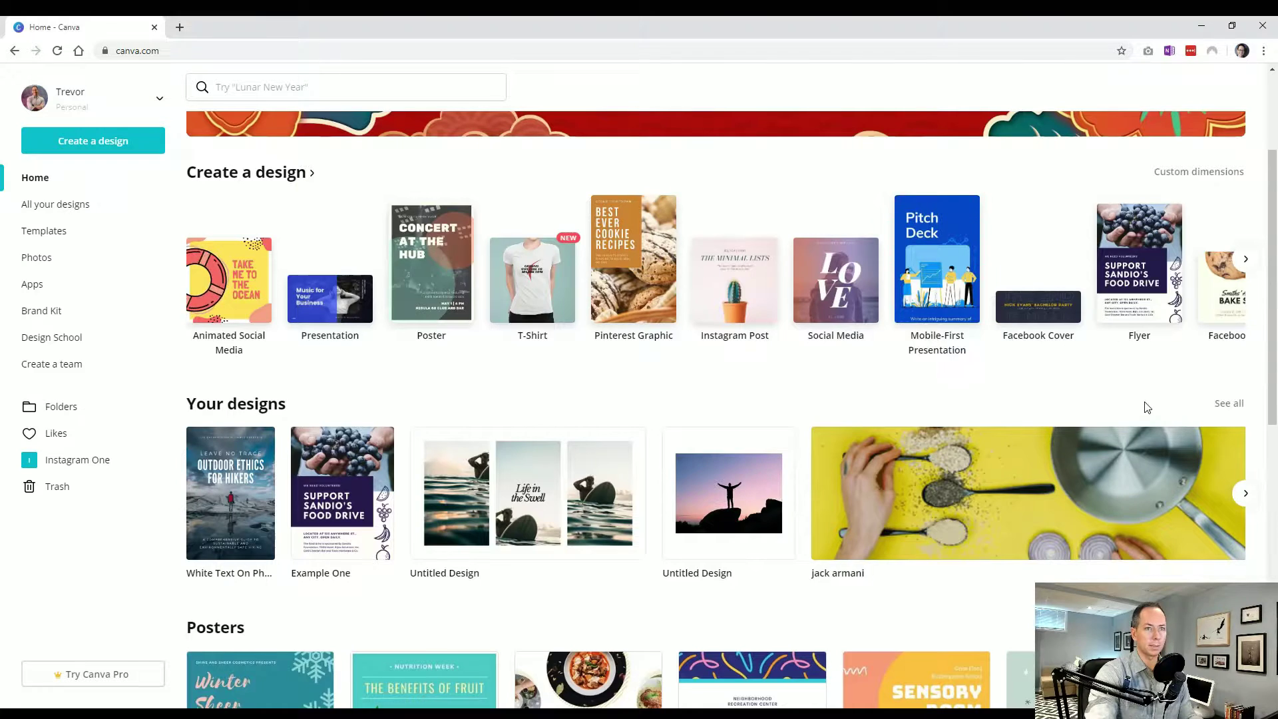
pyautogui.click(110, 206)
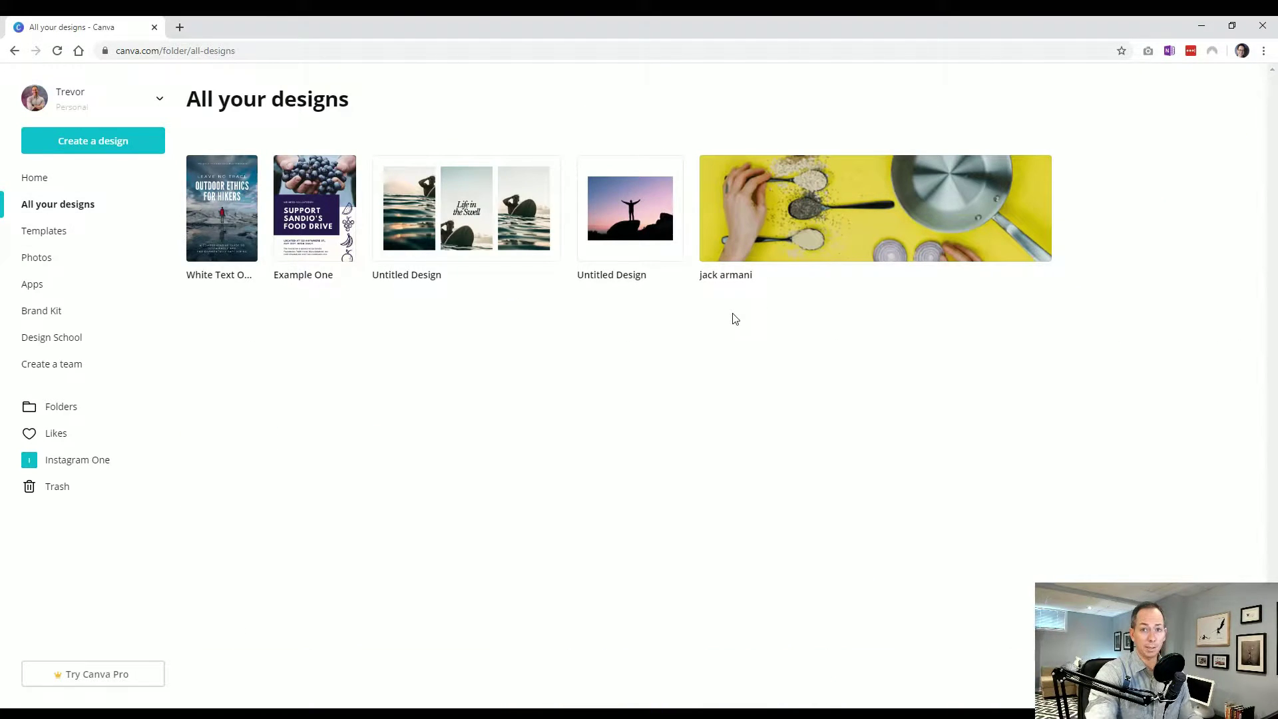
# Search templates for Flyers, view the Birthday category, then return to all flyer templates
pyautogui.click(35, 234)
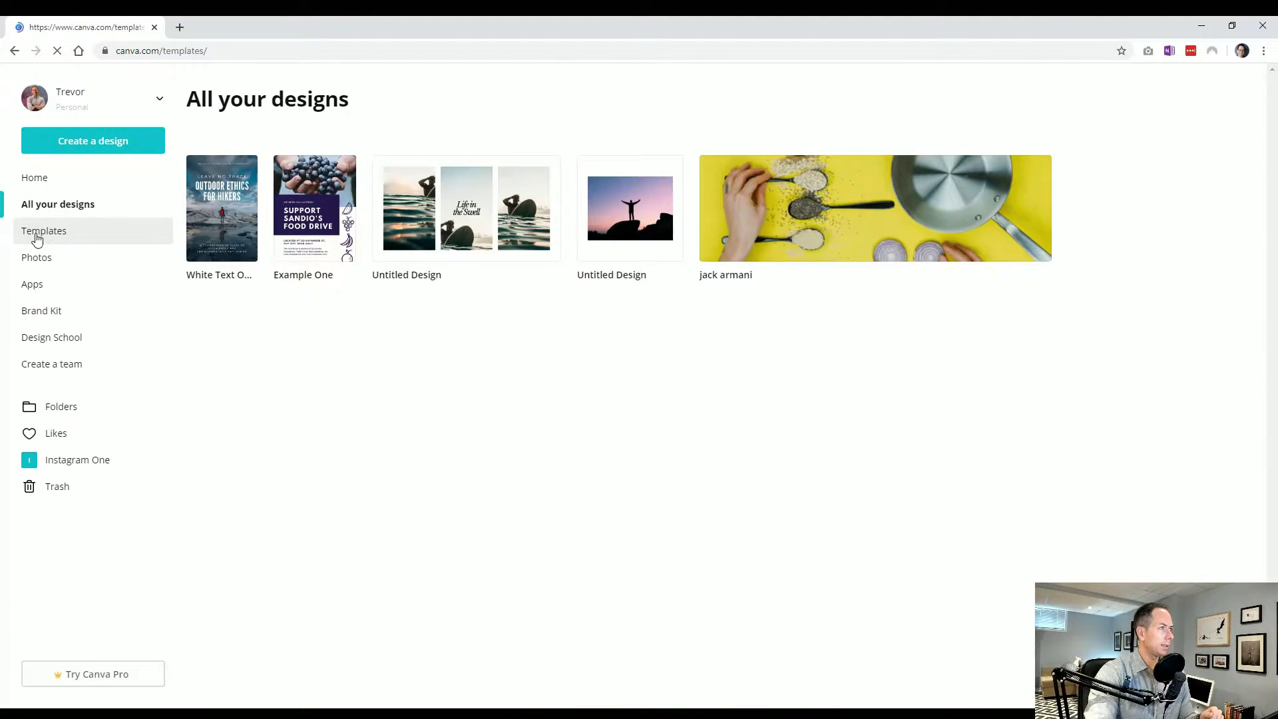
pyautogui.scroll(-3, 466, 372)
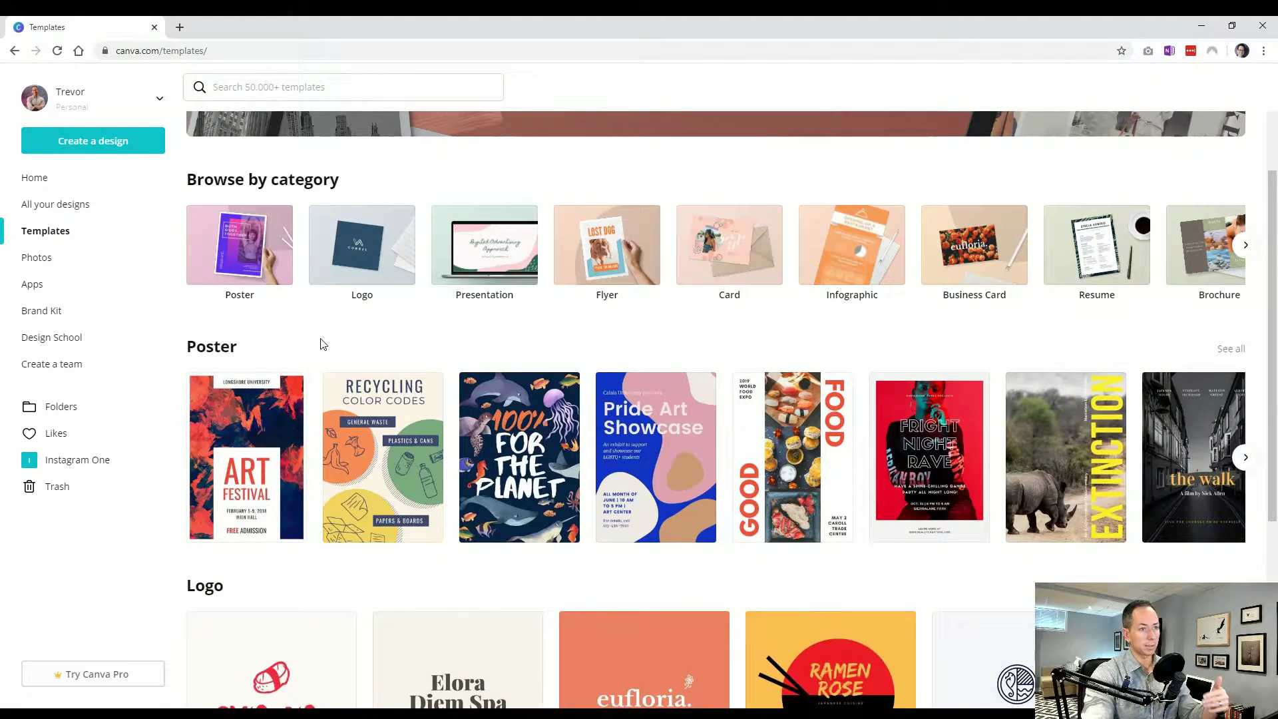
pyautogui.scroll(3, 323, 343)
pyautogui.click(636, 209)
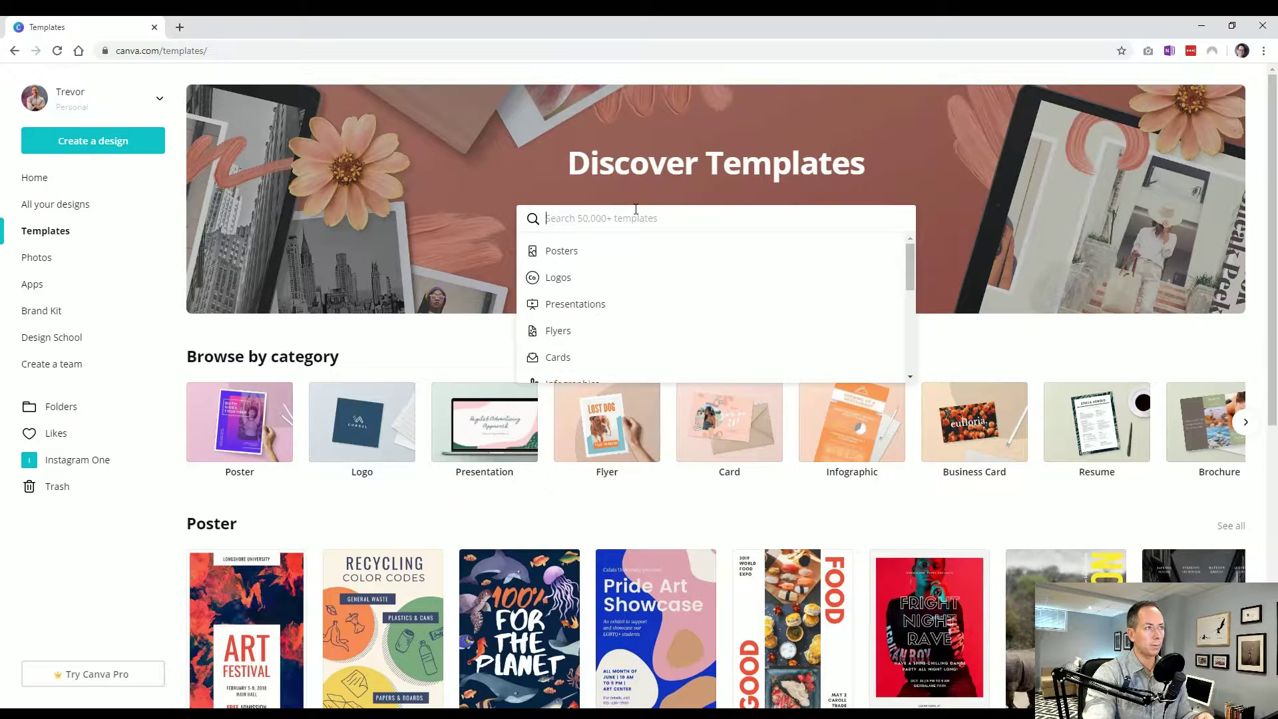
pyautogui.click(565, 330)
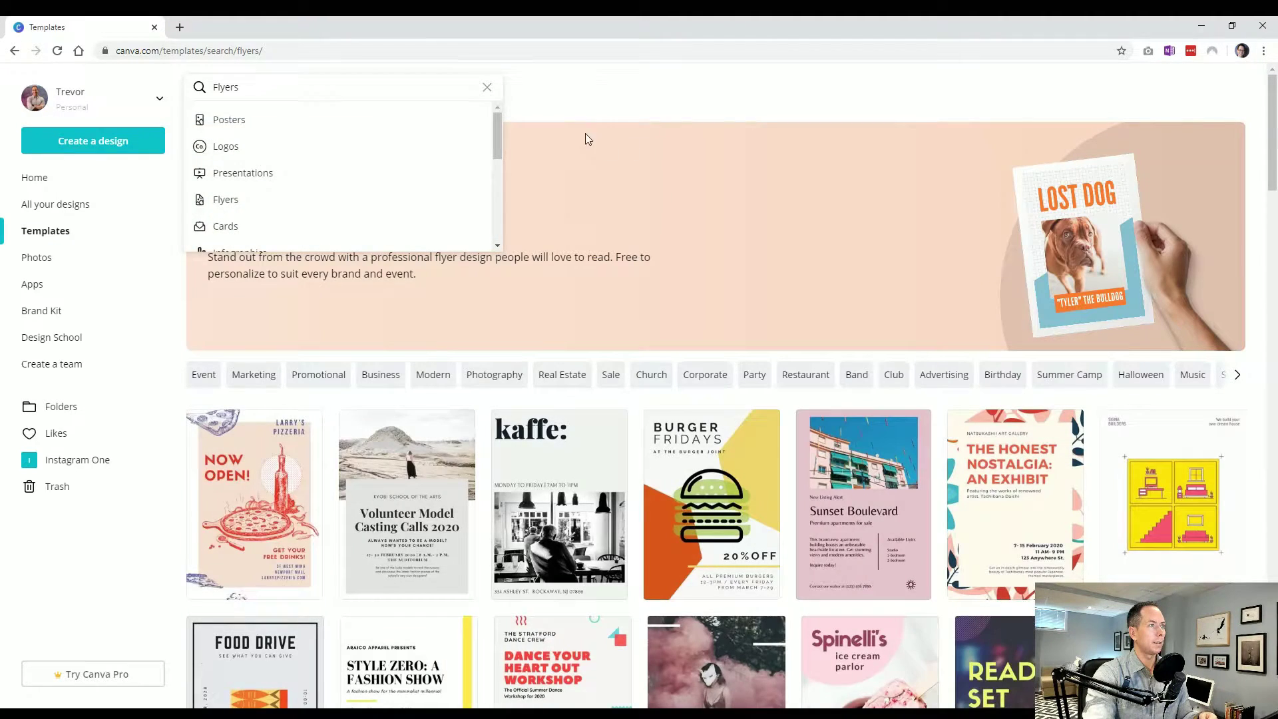
pyautogui.scroll(-4, 387, 324)
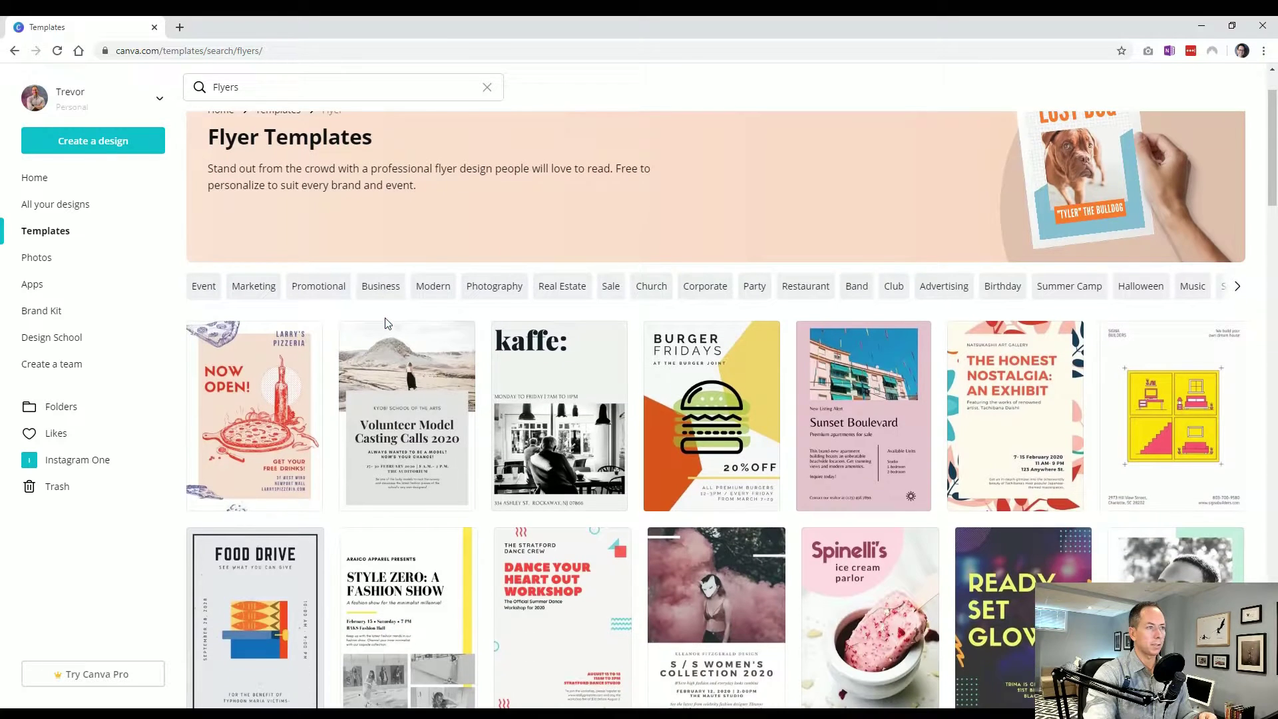
pyautogui.scroll(4, 880, 514)
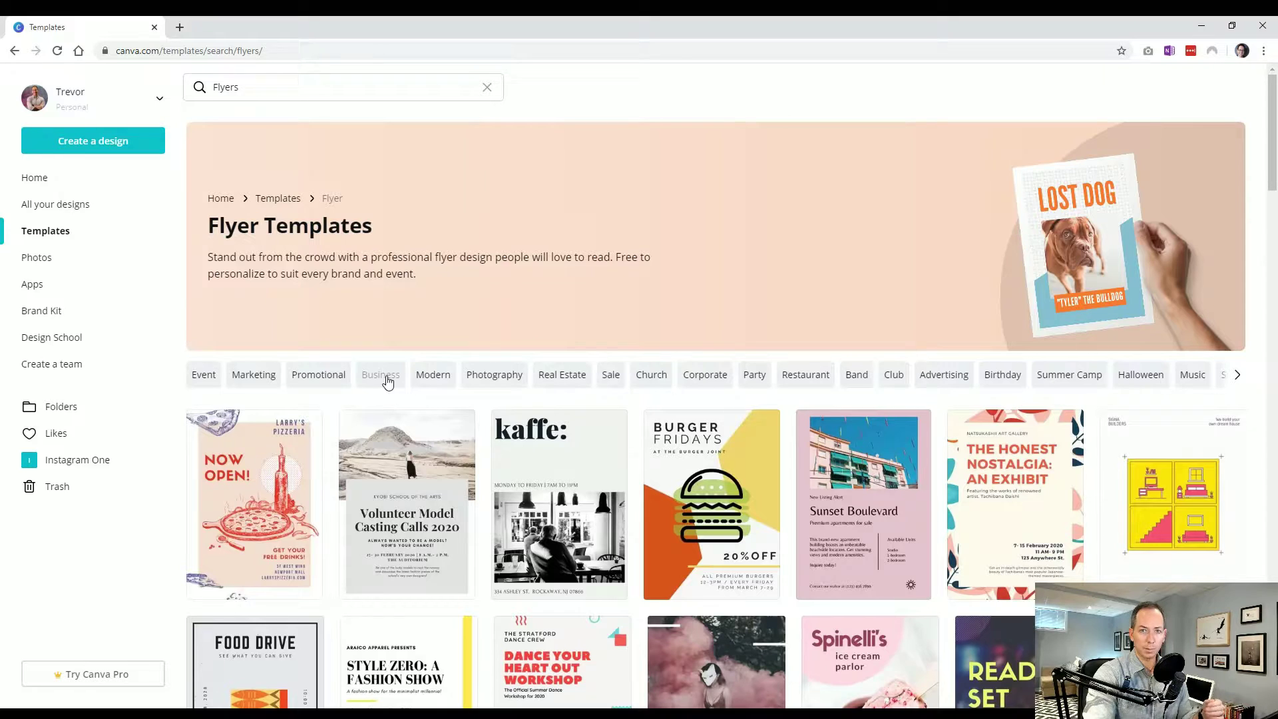
pyautogui.click(998, 375)
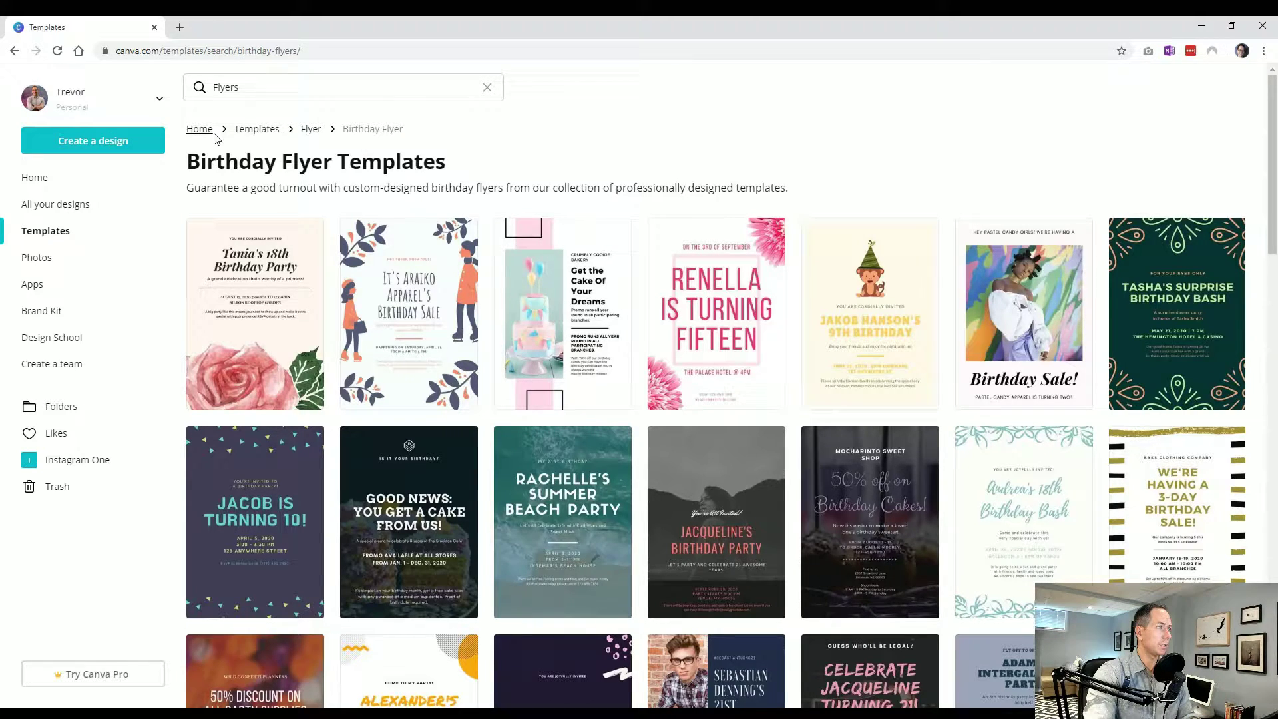
pyautogui.click(310, 131)
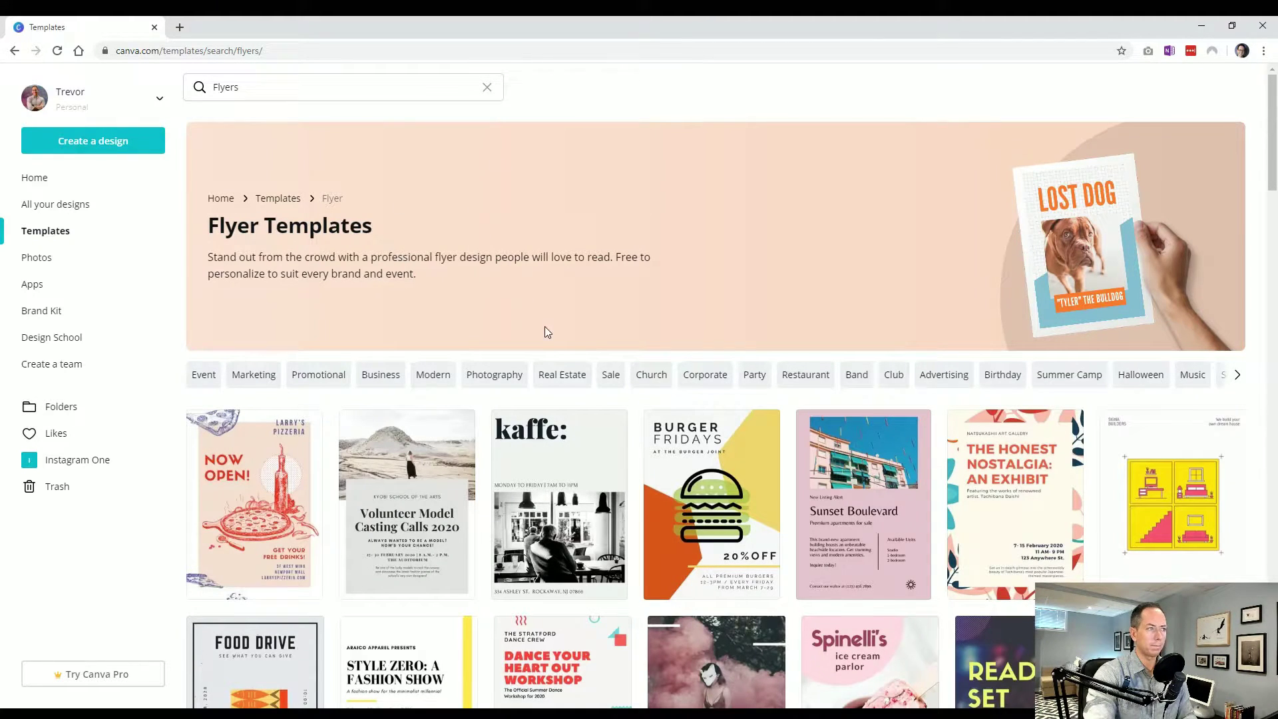
# Clear the Flyers search and open the full Poster templates collection from the templates gallery
pyautogui.click(487, 87)
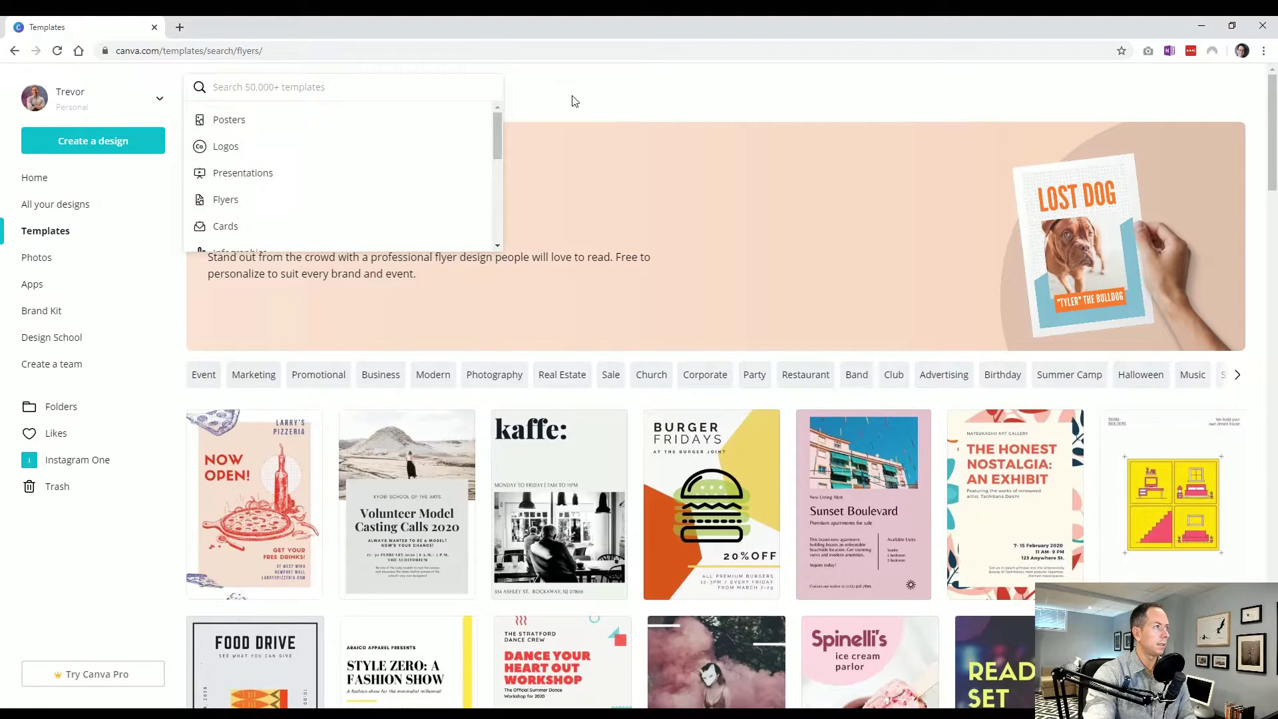
pyautogui.click(574, 100)
pyautogui.click(61, 232)
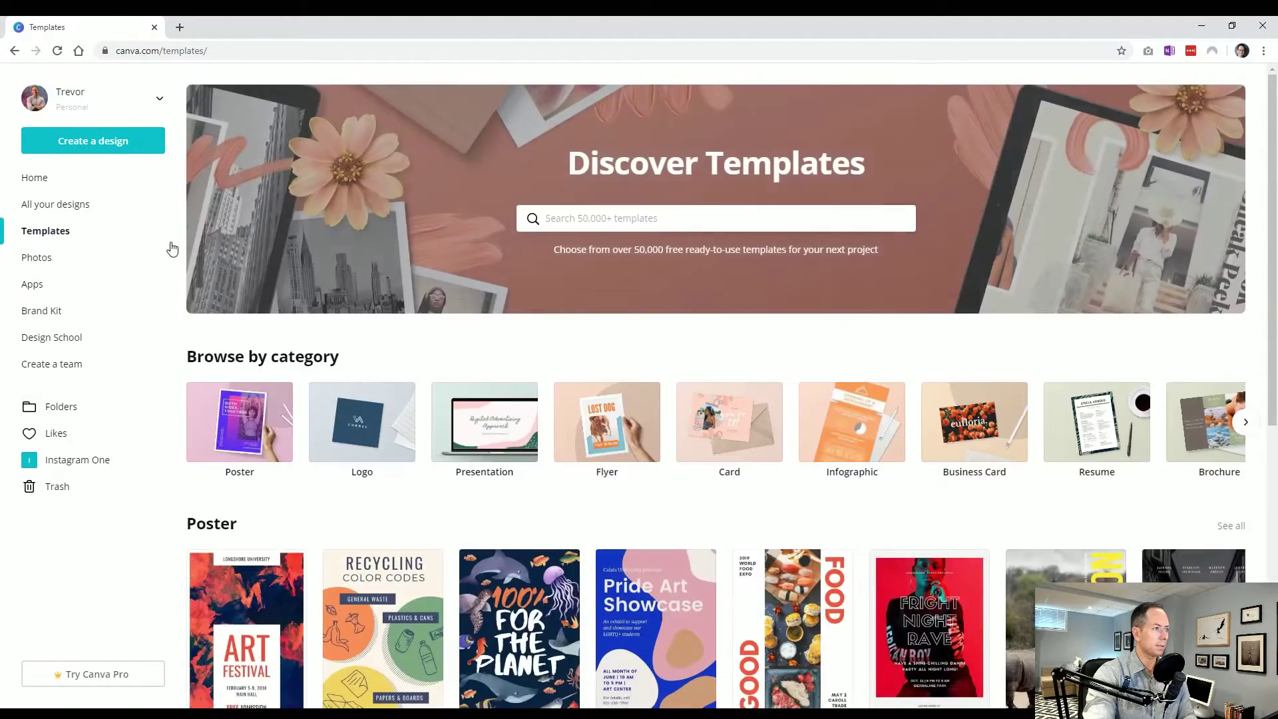
pyautogui.scroll(-15, 340, 421)
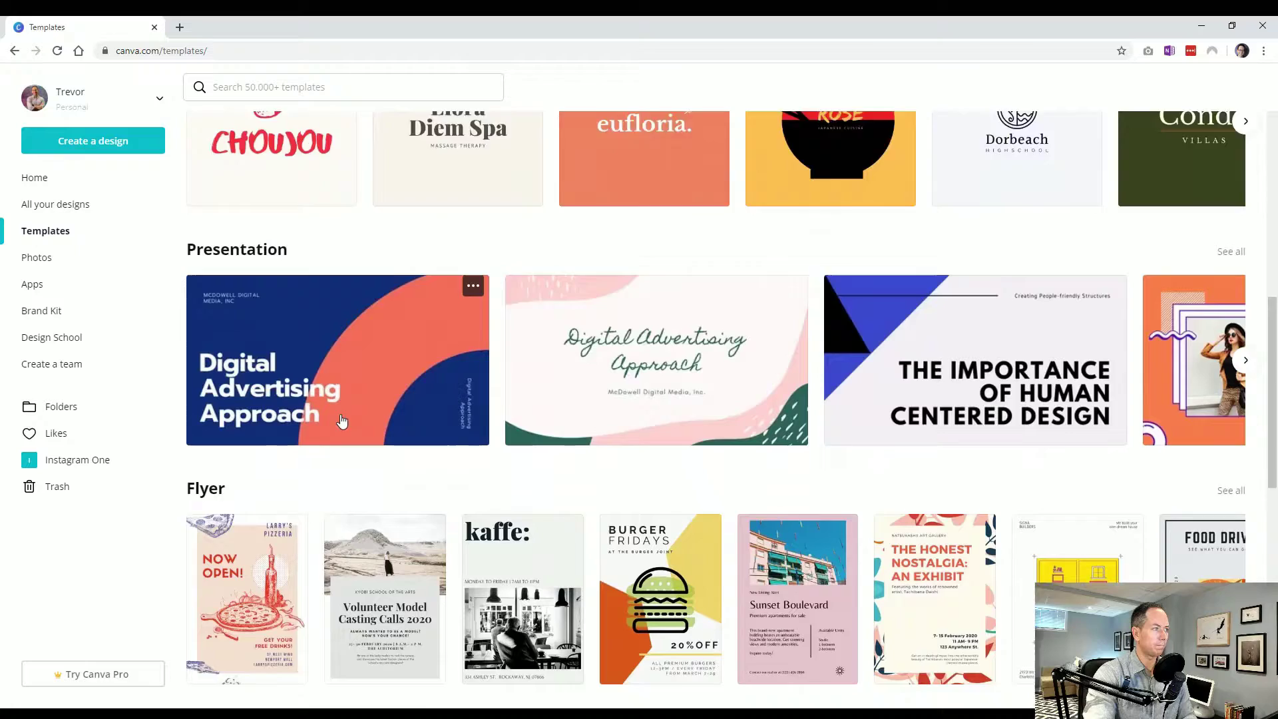
pyautogui.scroll(15, 360, 419)
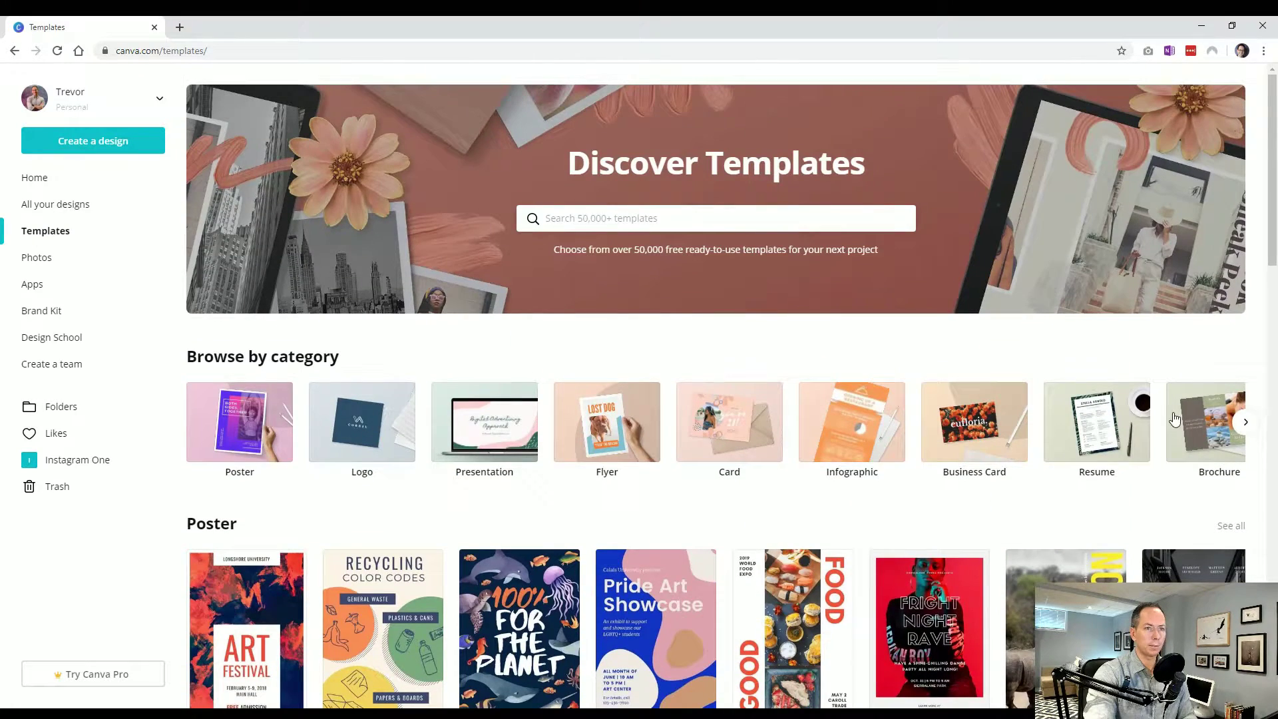
pyautogui.click(1247, 424)
pyautogui.click(1248, 424)
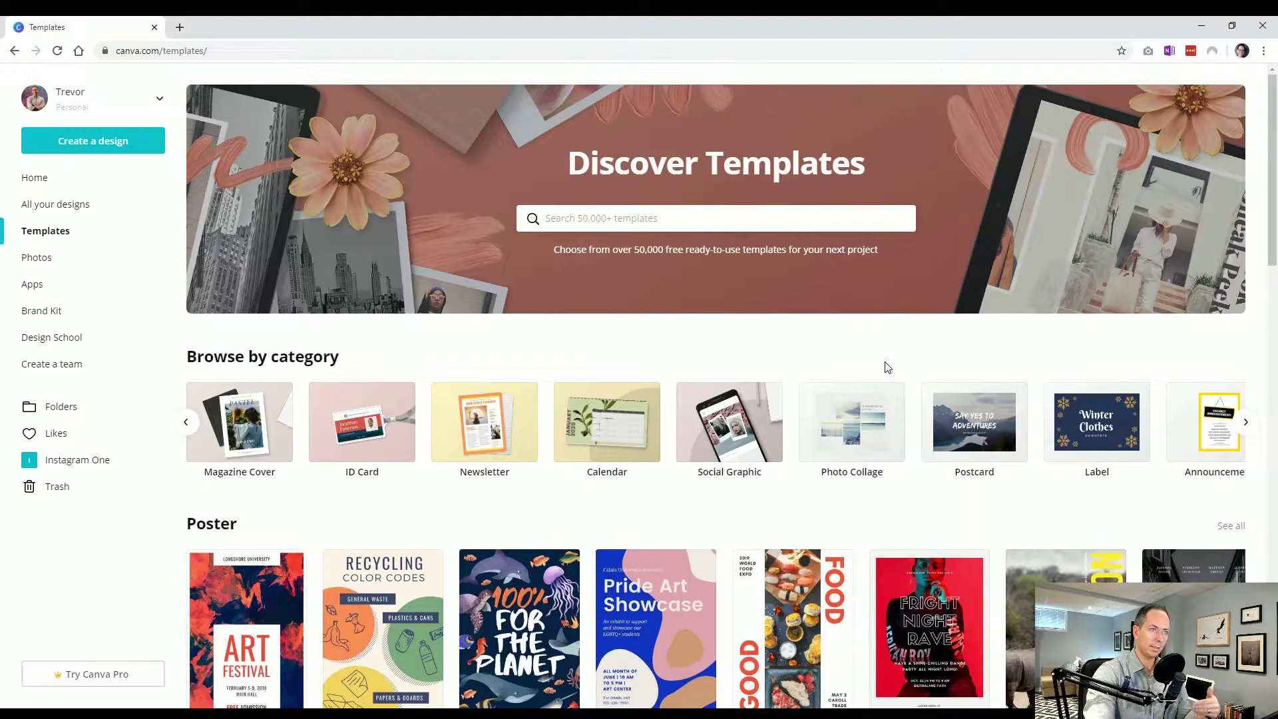
pyautogui.scroll(-3, 625, 432)
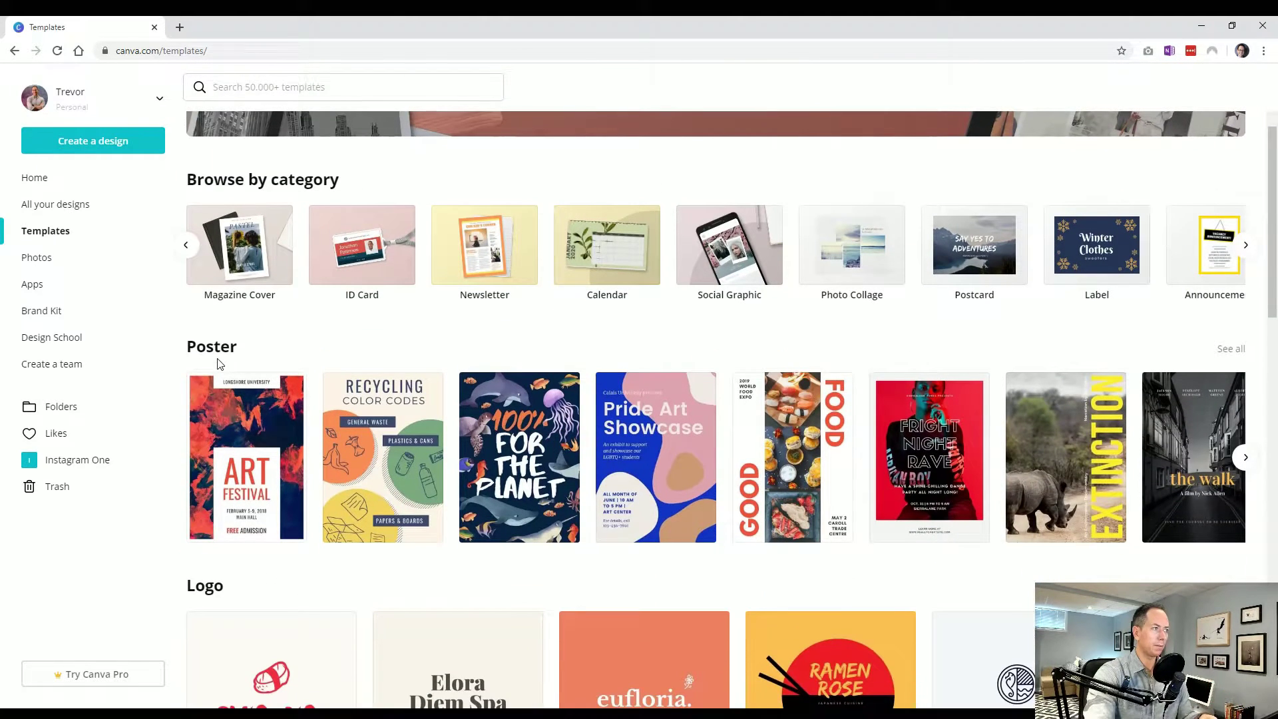
pyautogui.click(1229, 350)
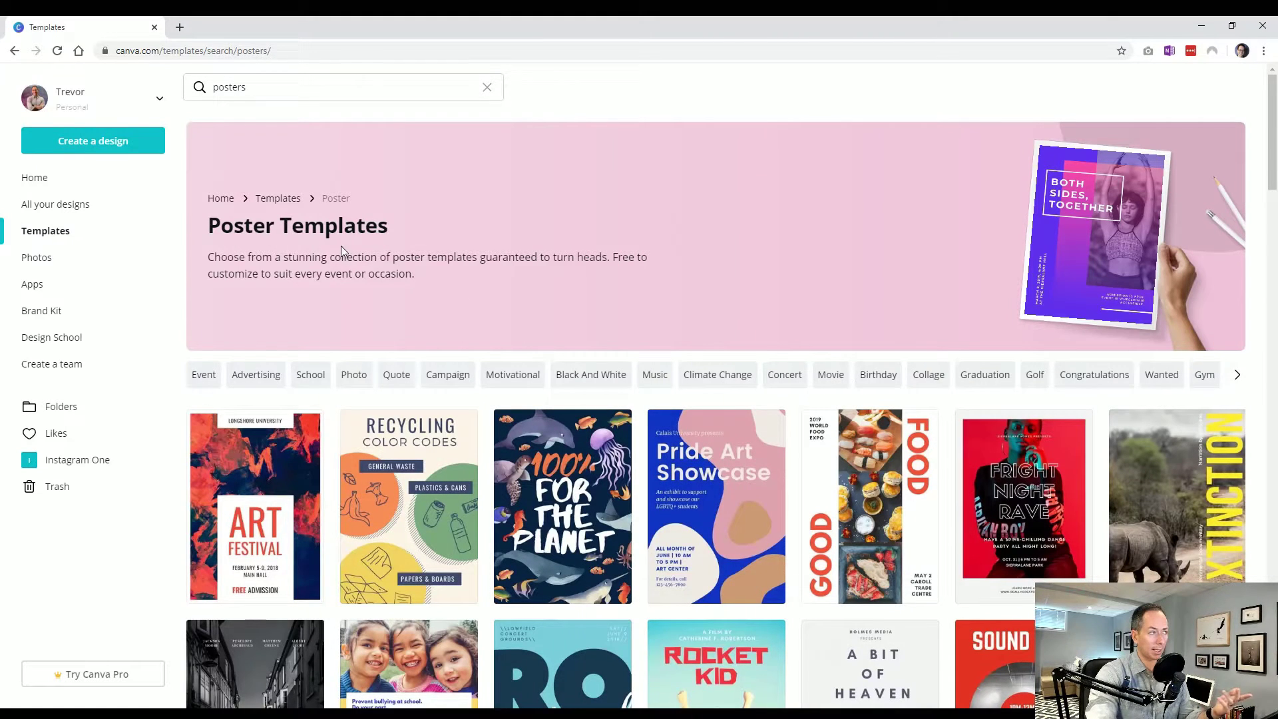
# Create a Poster (US) design with the green 'Together, We Are a Force for Good' template and close it
pyautogui.click(81, 141)
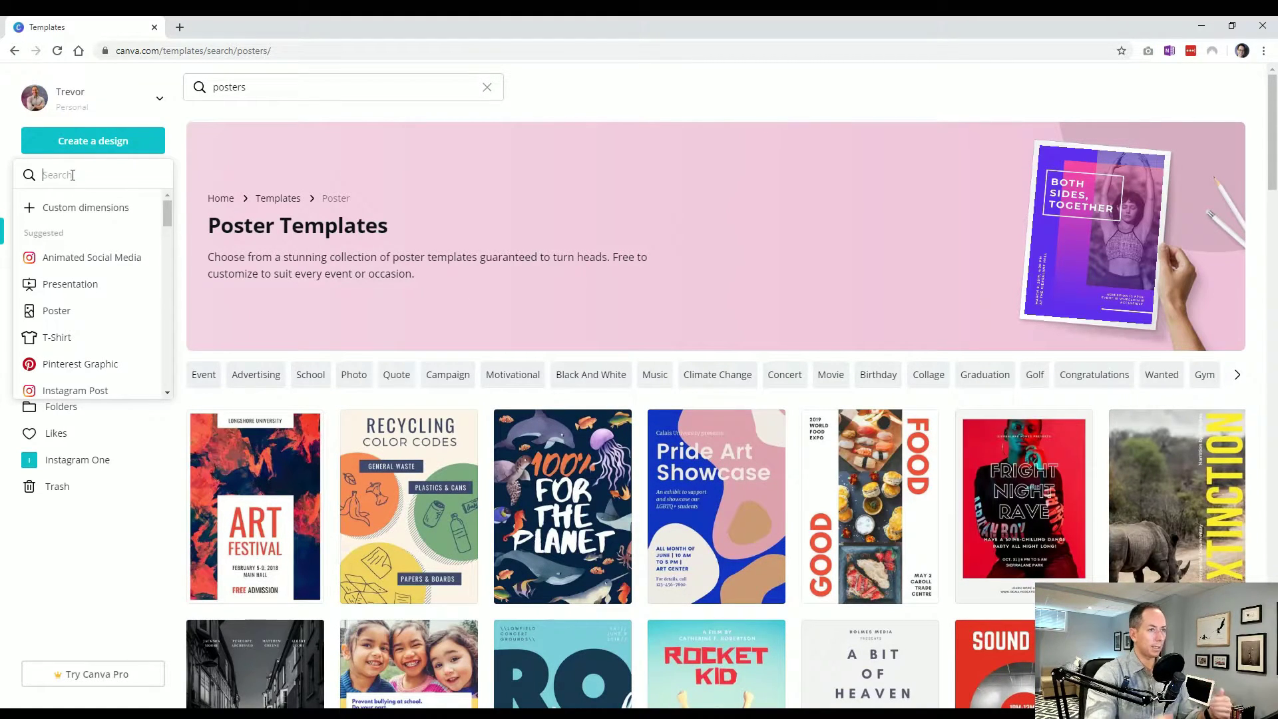
pyautogui.write('poster')
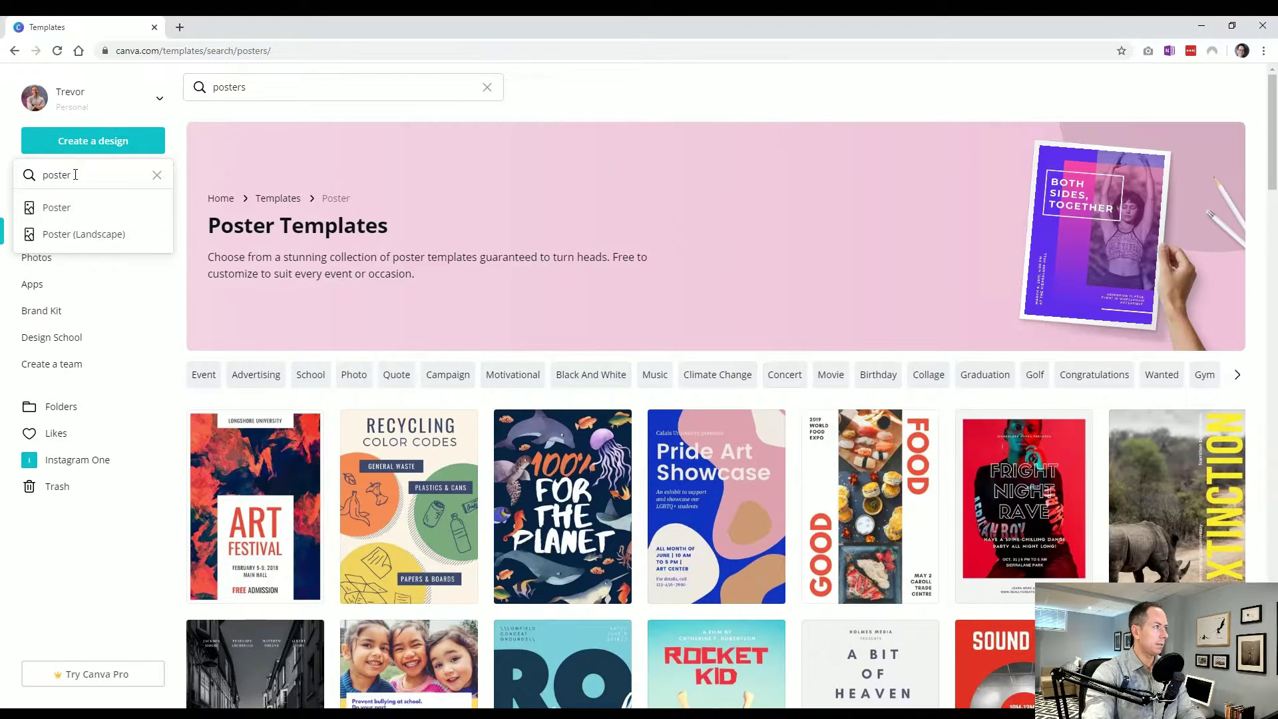
pyautogui.click(57, 208)
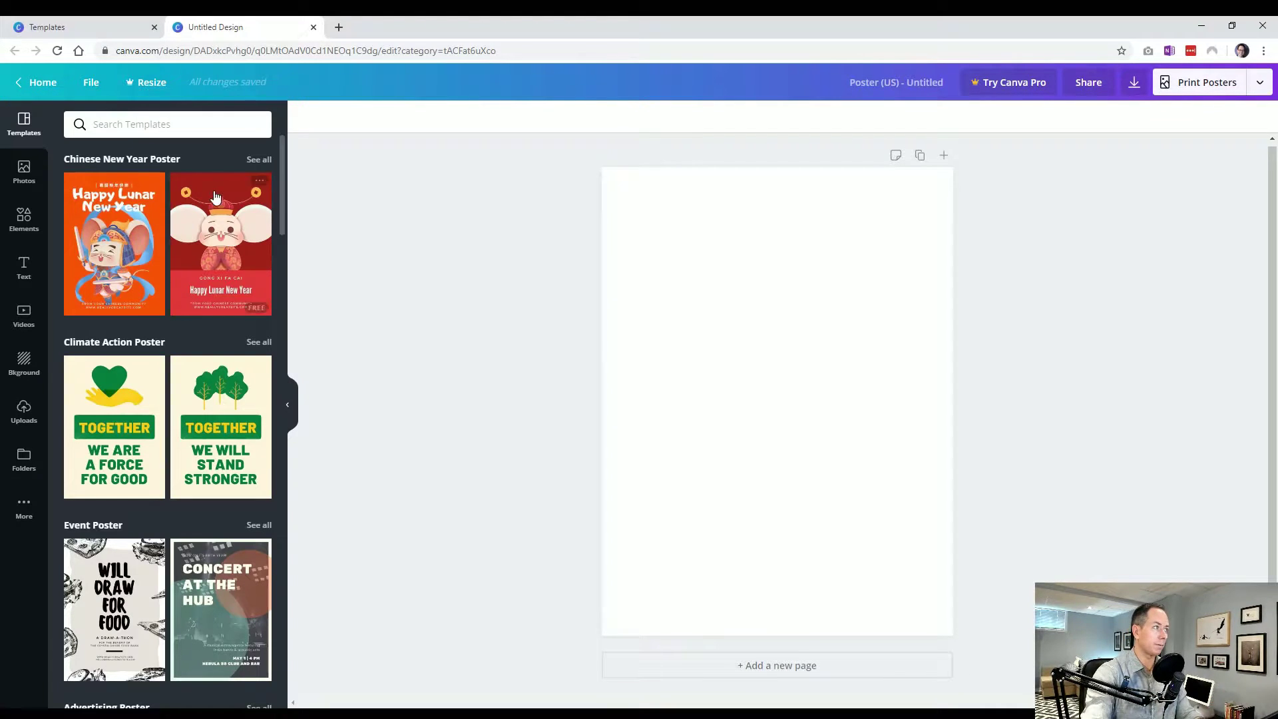
pyautogui.click(128, 436)
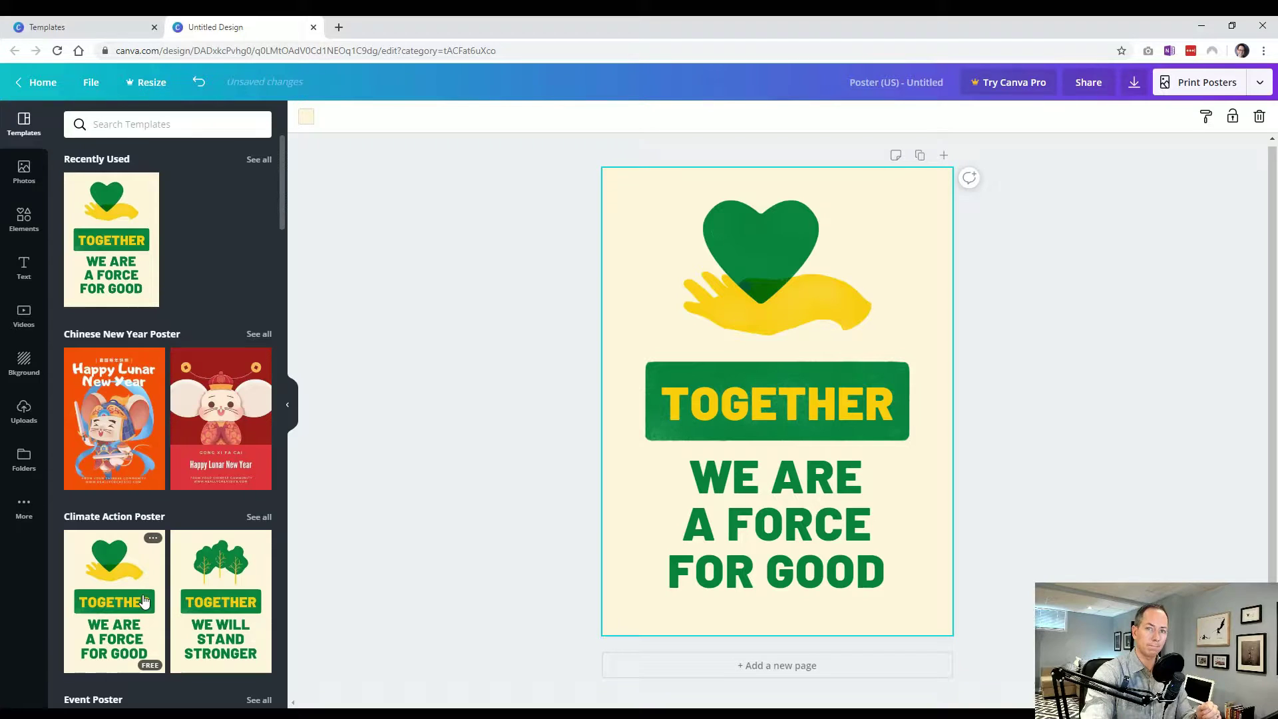
pyautogui.click(313, 27)
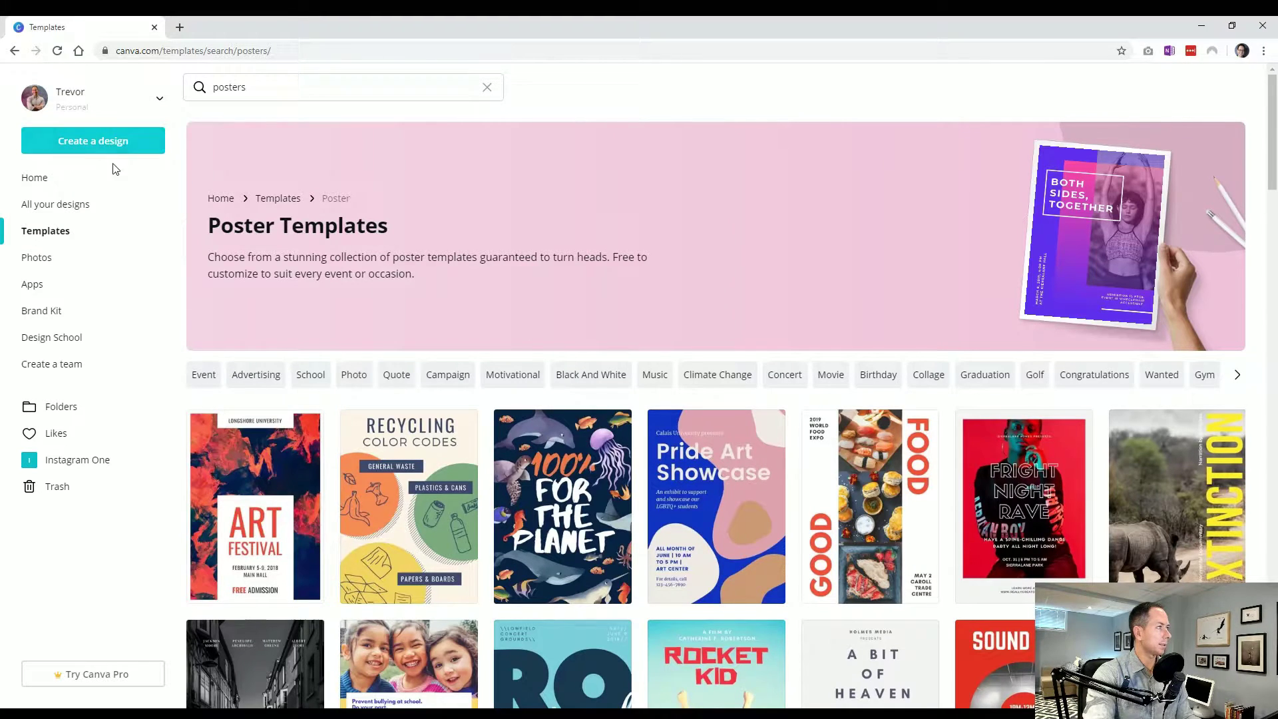
# Open the Photos library from Home and filter trending photos to Free only
pyautogui.click(63, 178)
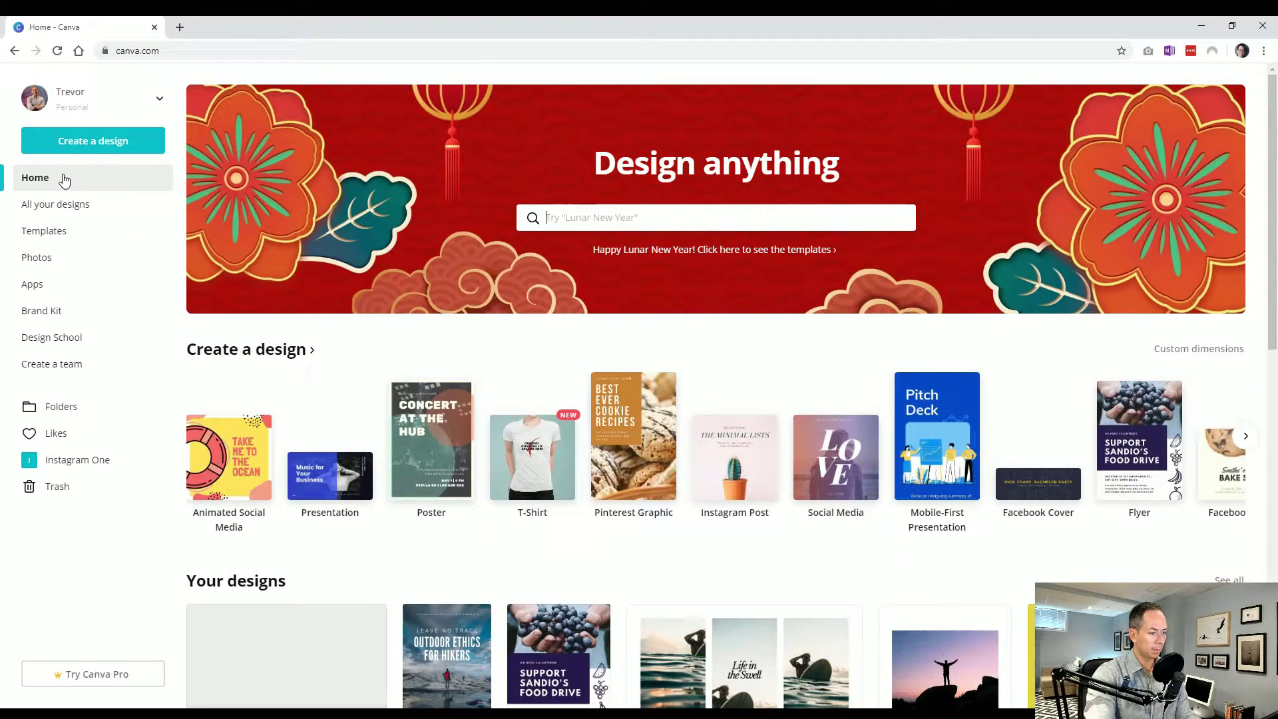
pyautogui.click(54, 257)
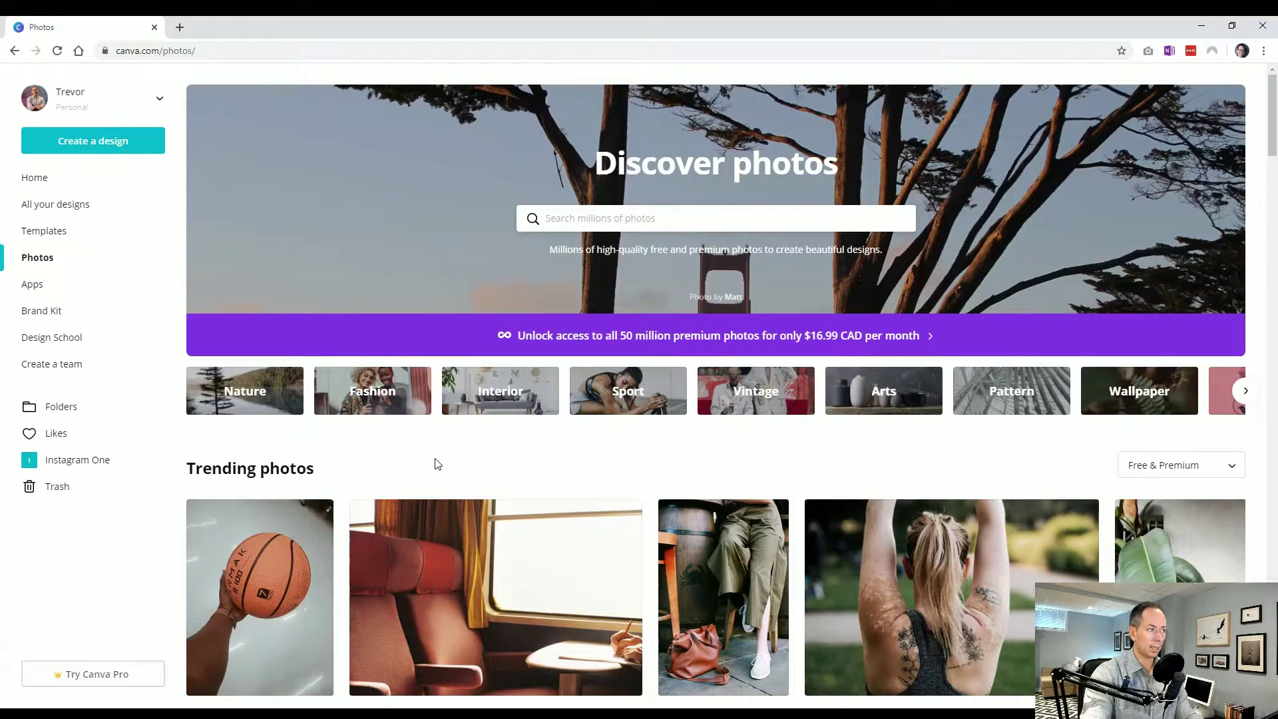
pyautogui.scroll(-3, 433, 442)
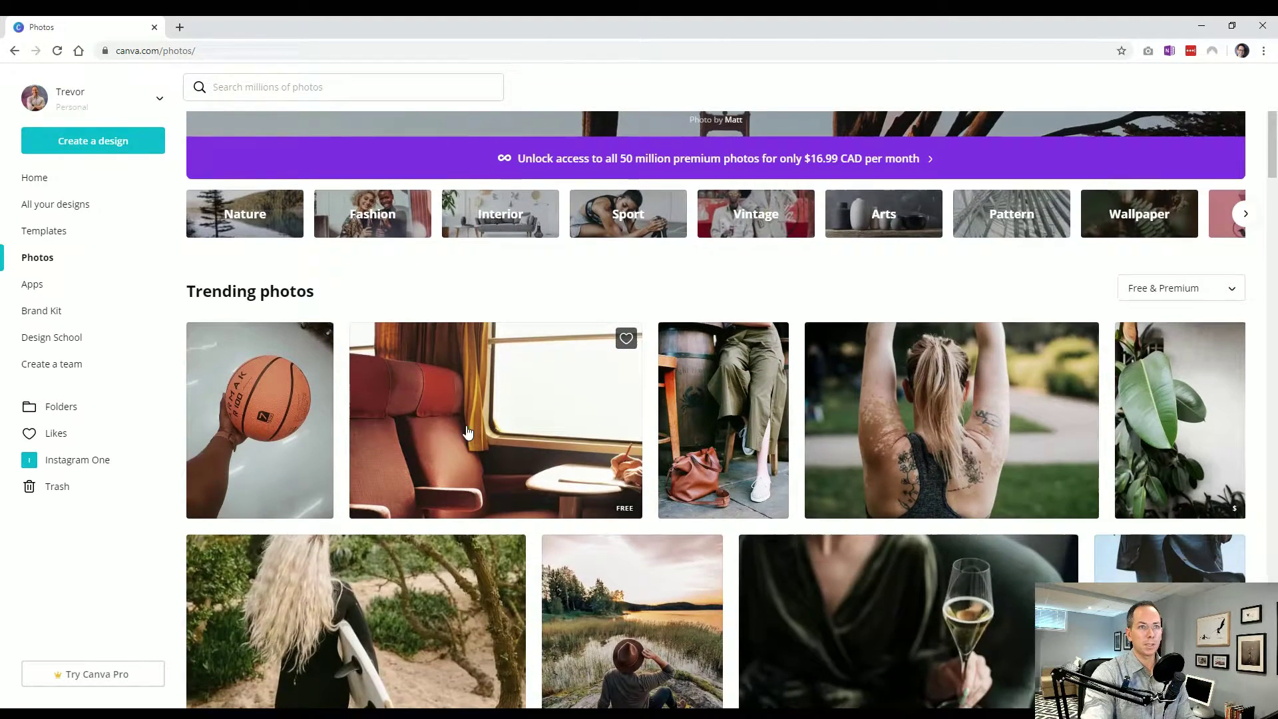
pyautogui.scroll(2, 841, 399)
pyautogui.scroll(2, 958, 396)
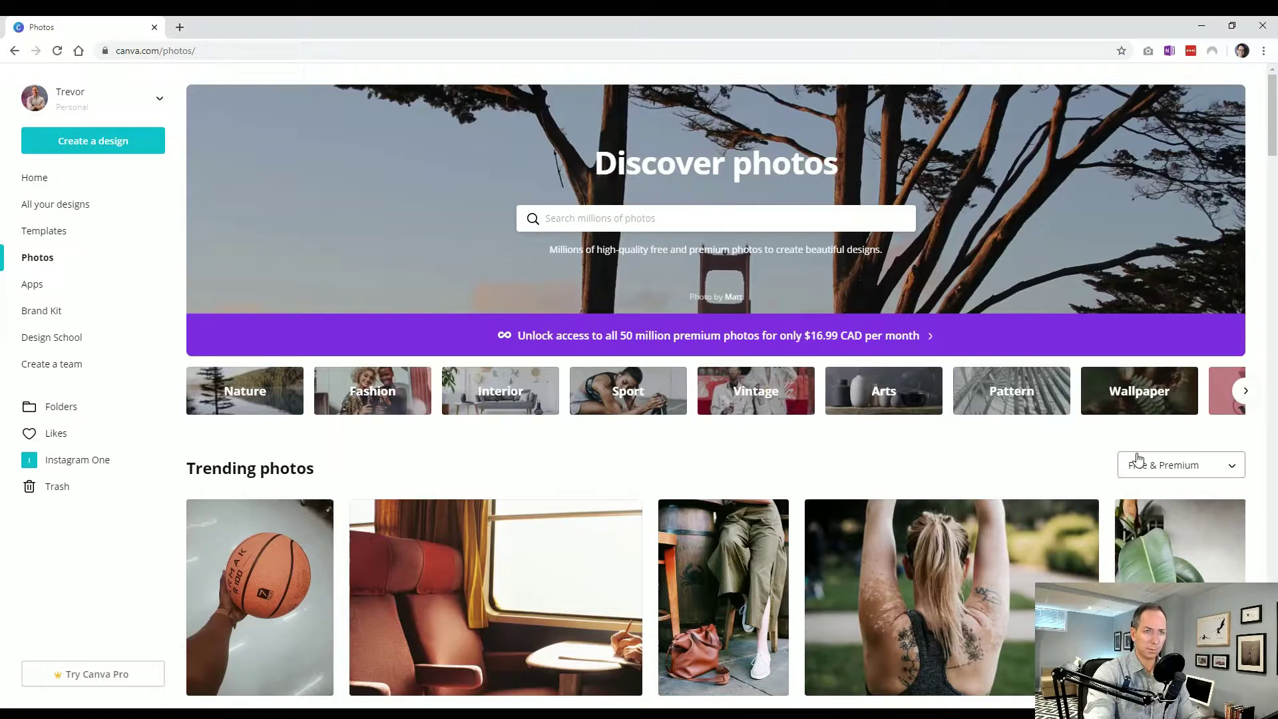
pyautogui.click(1158, 464)
pyautogui.click(1164, 527)
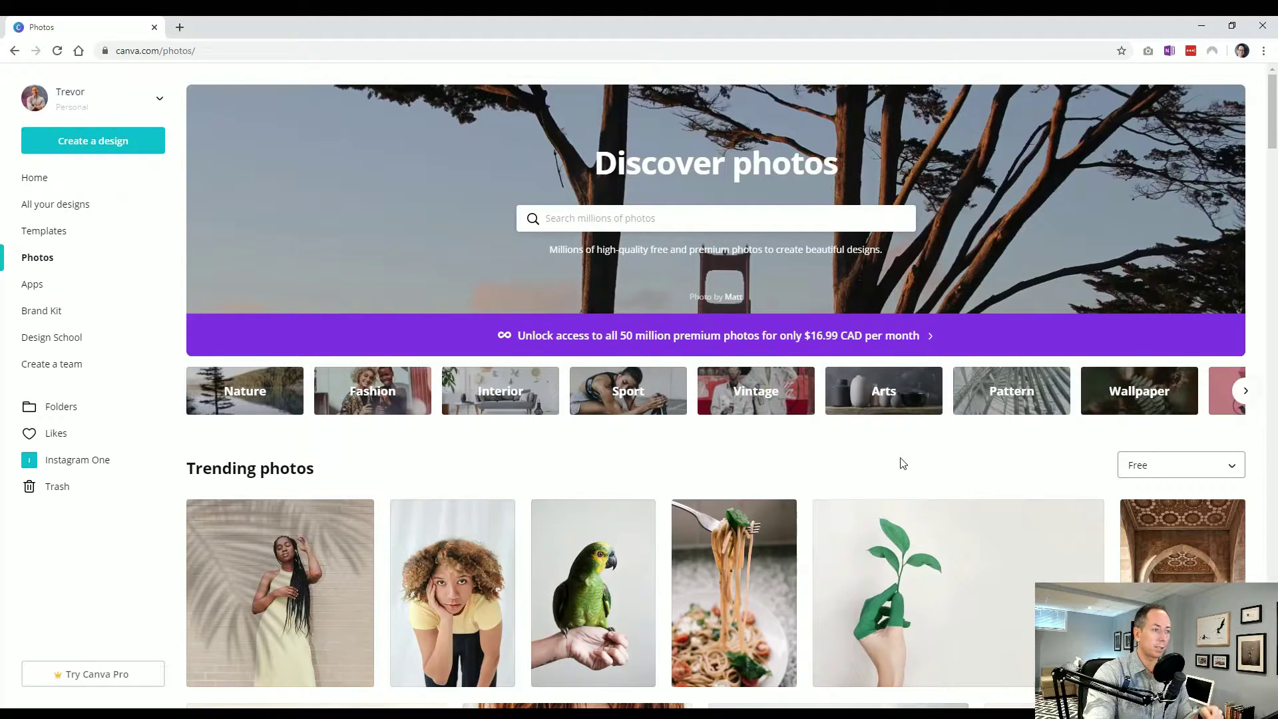
pyautogui.scroll(-4, 341, 474)
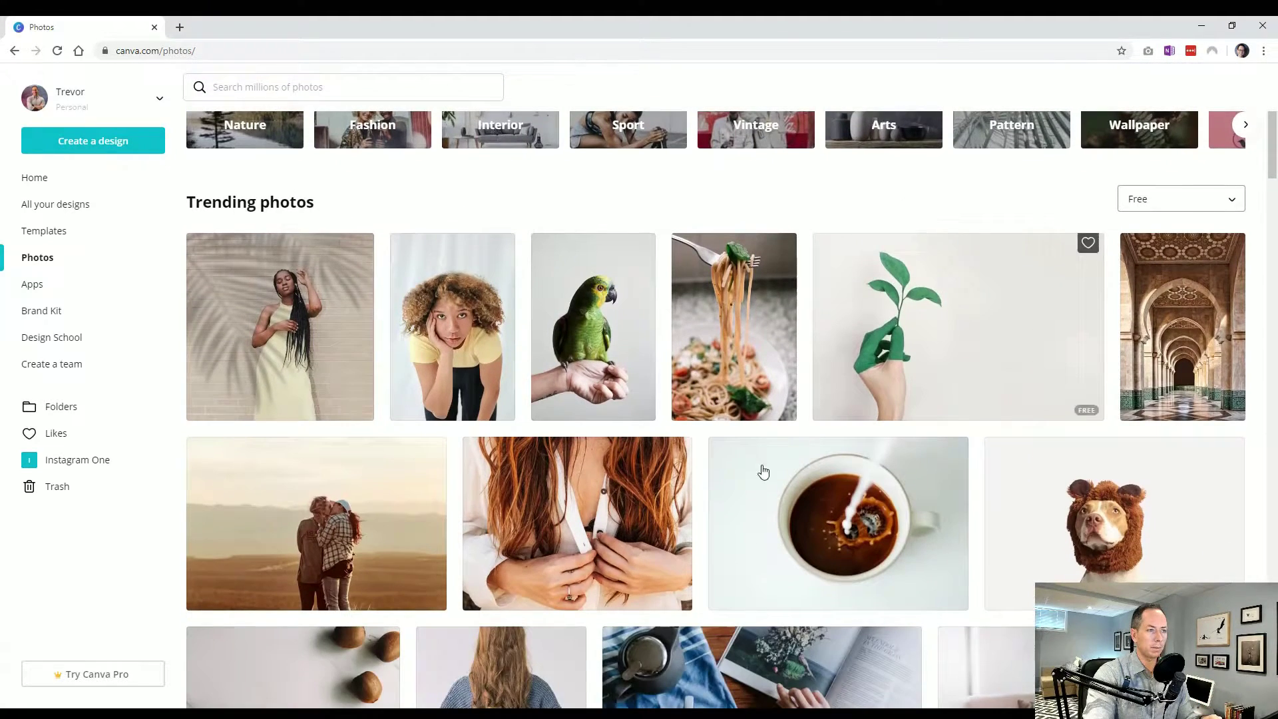
pyautogui.scroll(-1, 350, 519)
pyautogui.scroll(-3, 349, 520)
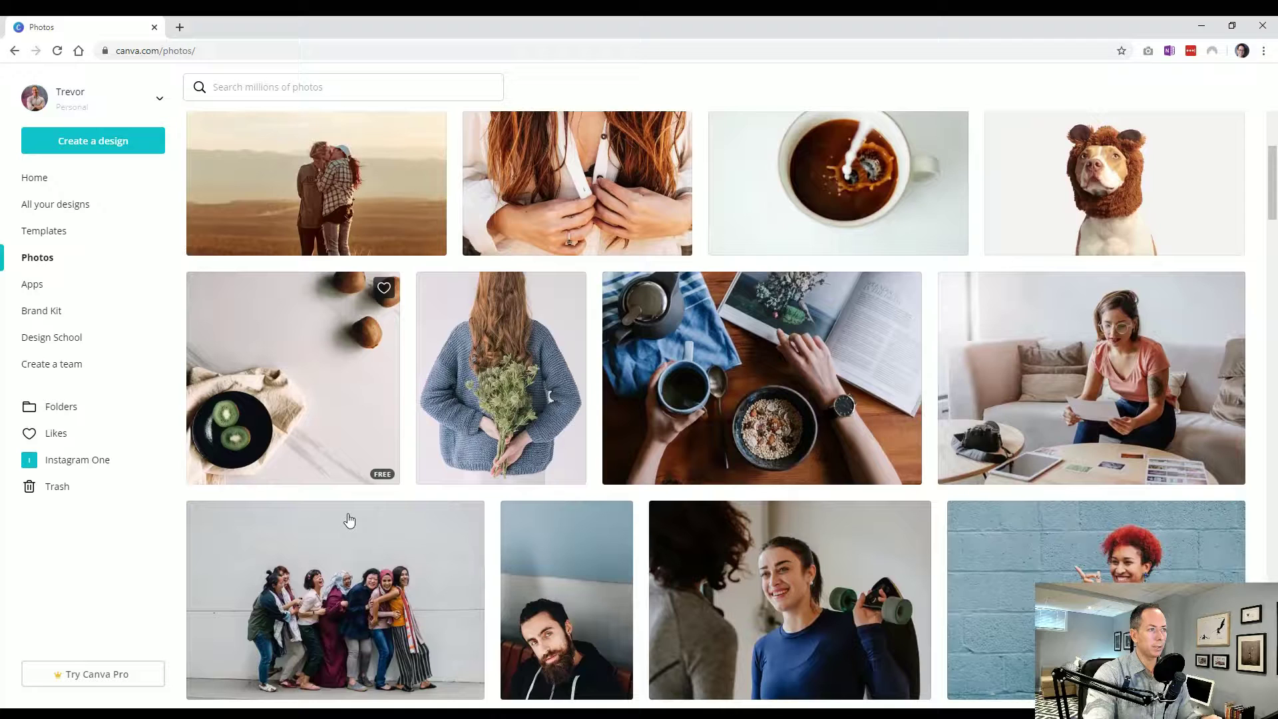
# Preview the group photo, like the milk-splash coffee photo, and reload the Photos page
pyautogui.click(446, 553)
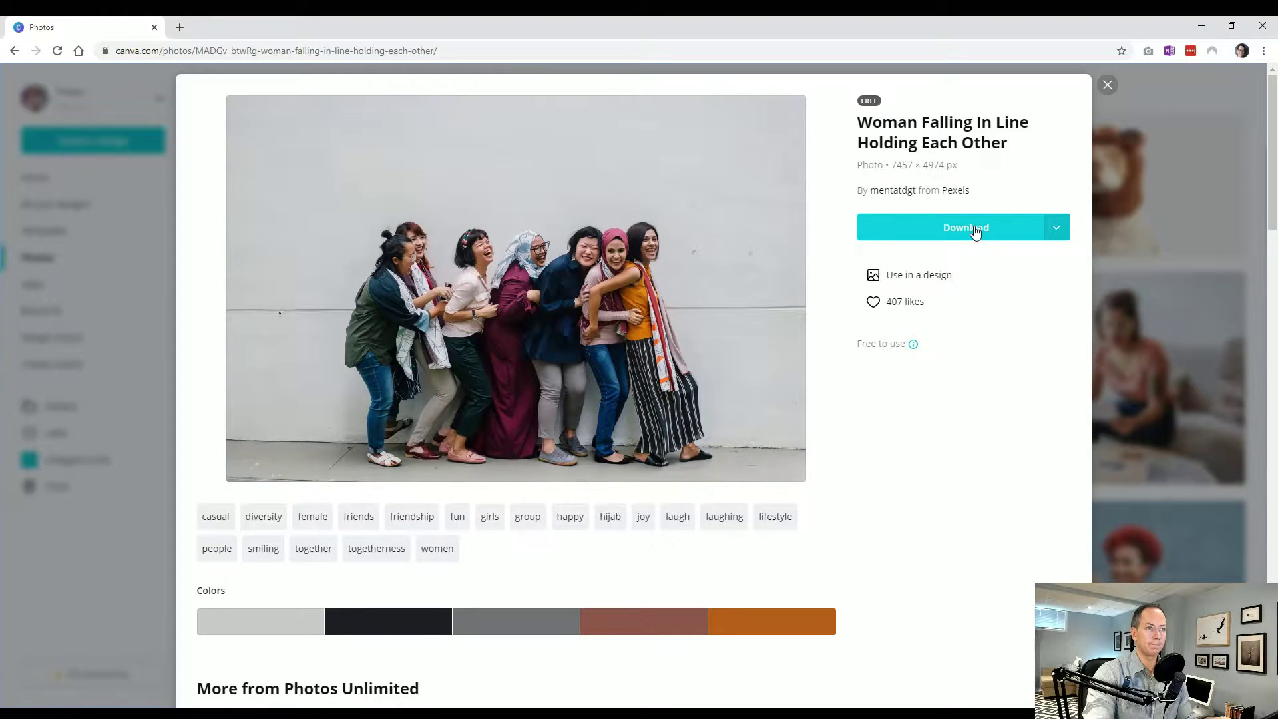
pyautogui.click(1107, 84)
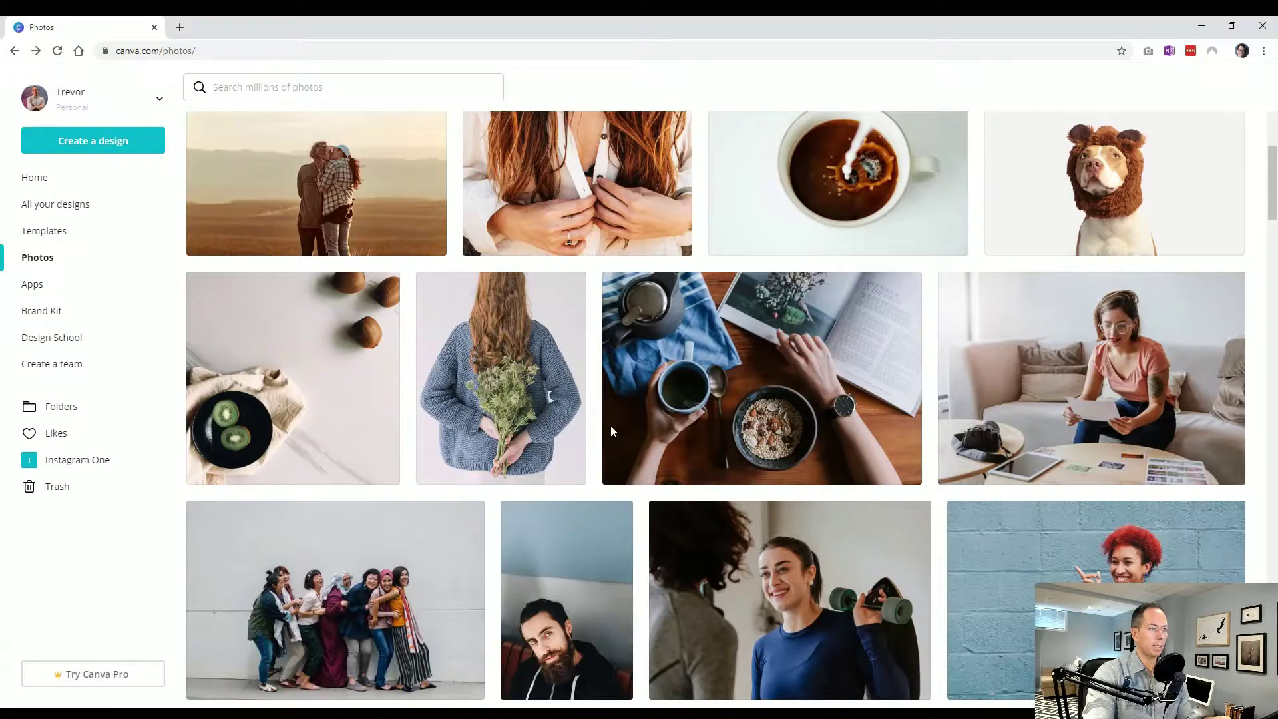
pyautogui.scroll(1, 645, 439)
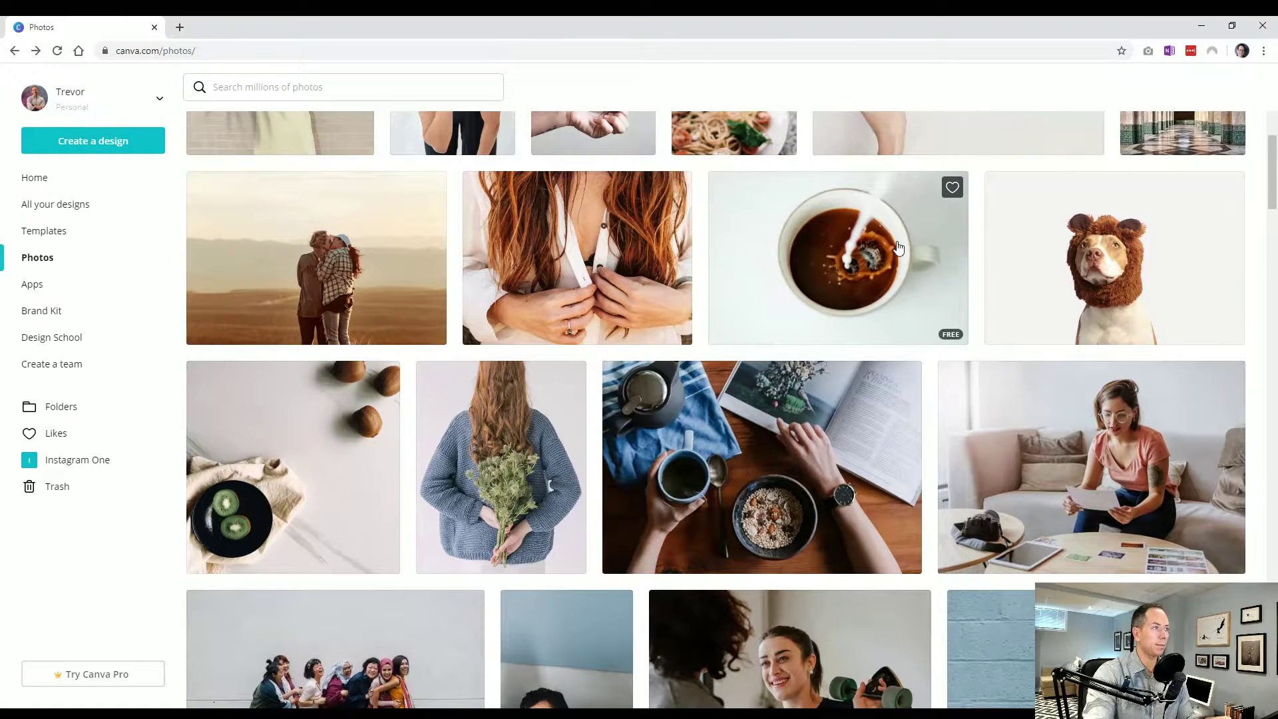
pyautogui.click(957, 189)
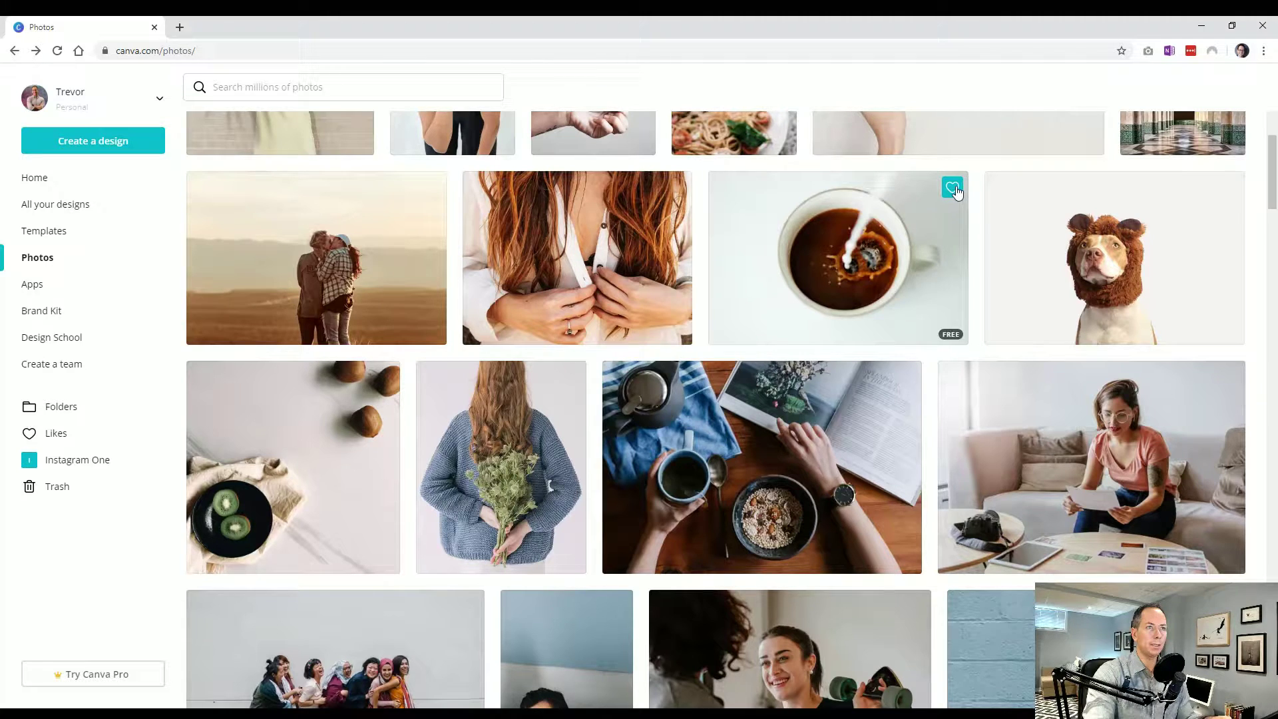
pyautogui.click(953, 189)
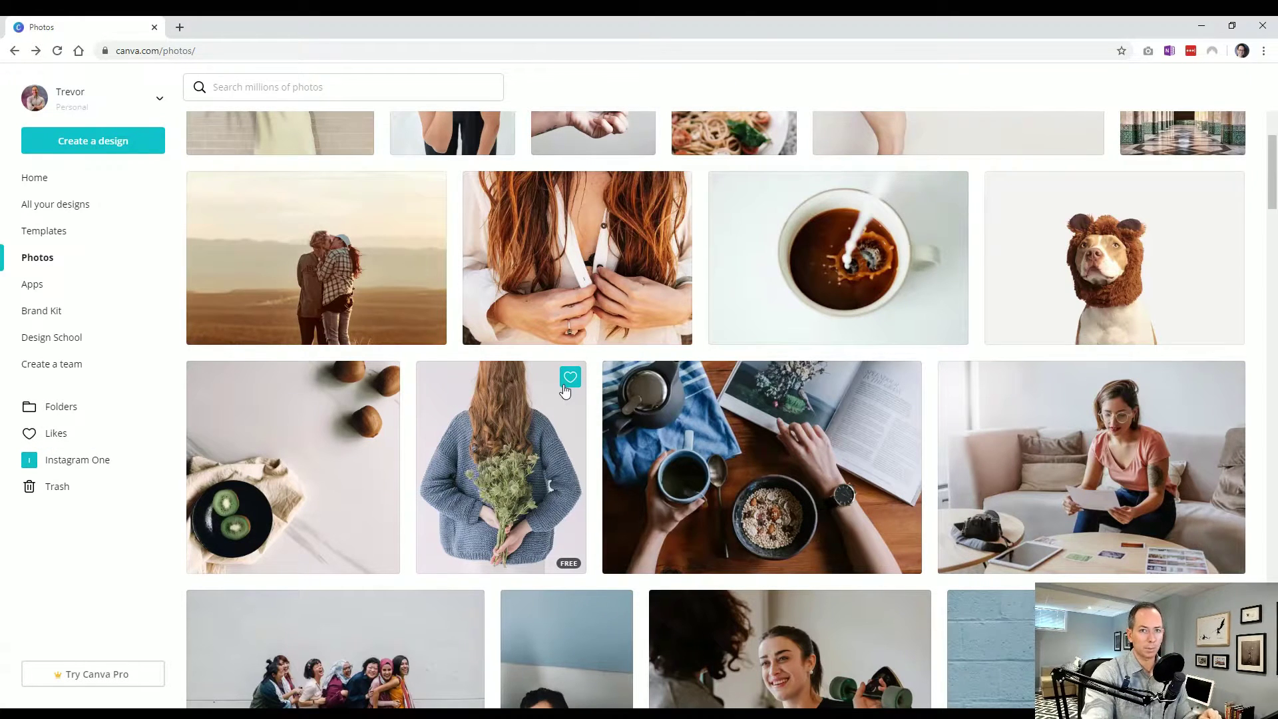
pyautogui.scroll(8, 422, 448)
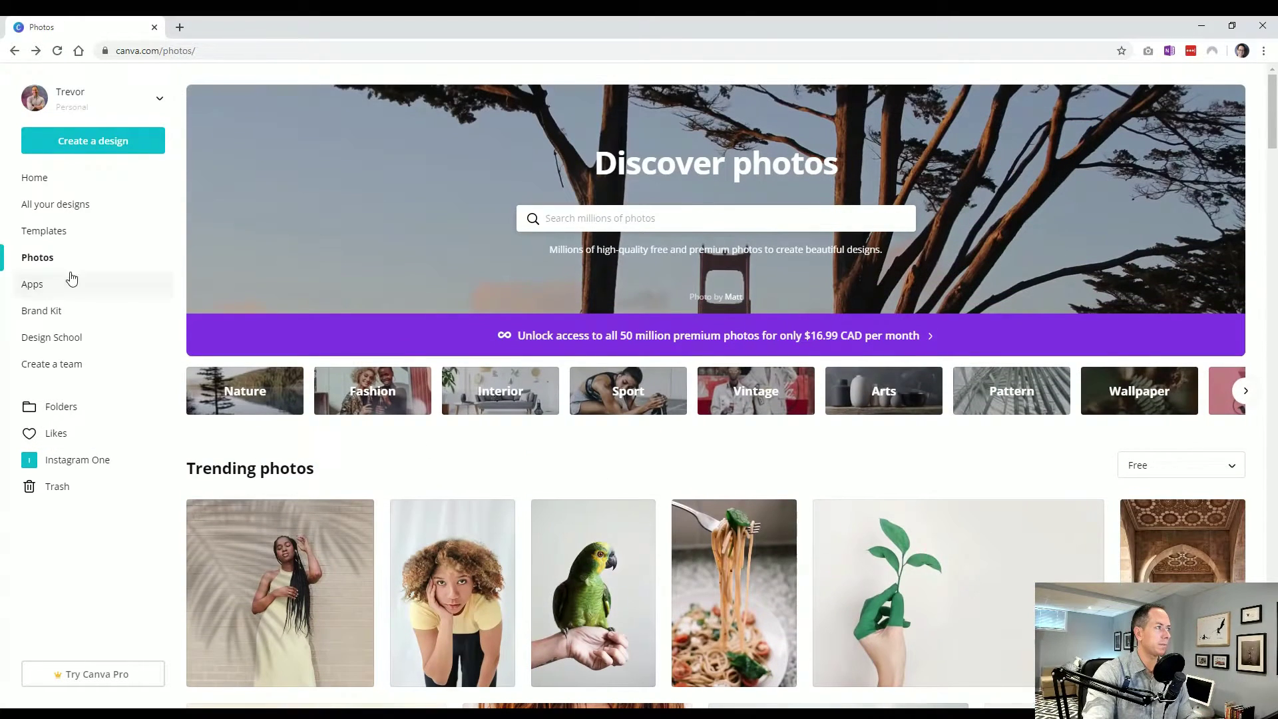
pyautogui.click(51, 258)
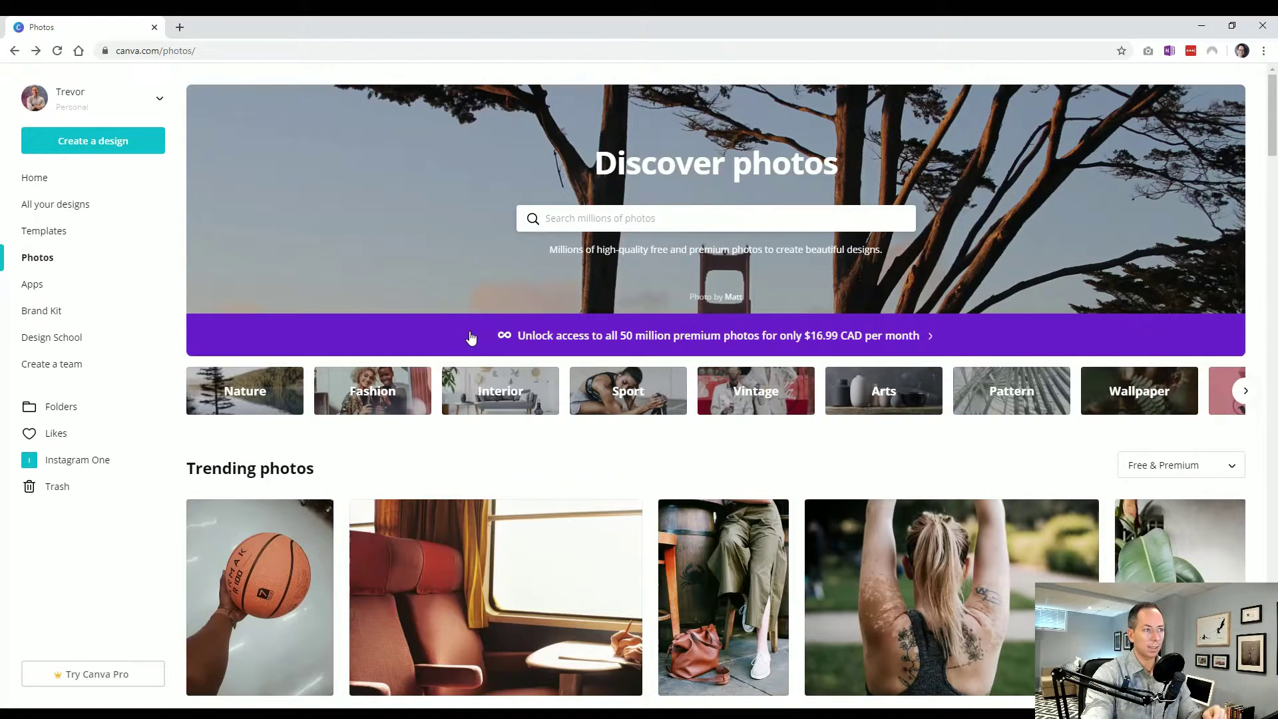
# Search photos for 'coffee' and limit the results to Free images
pyautogui.click(597, 223)
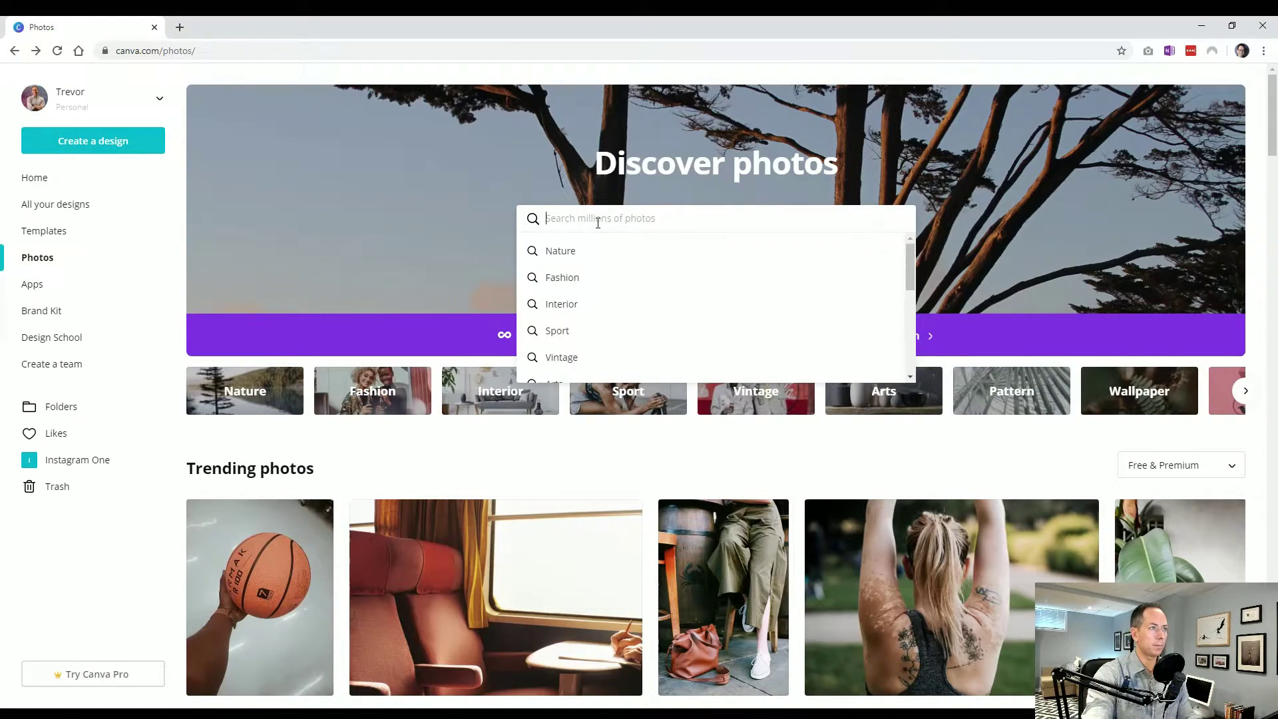
pyautogui.write('coffee')
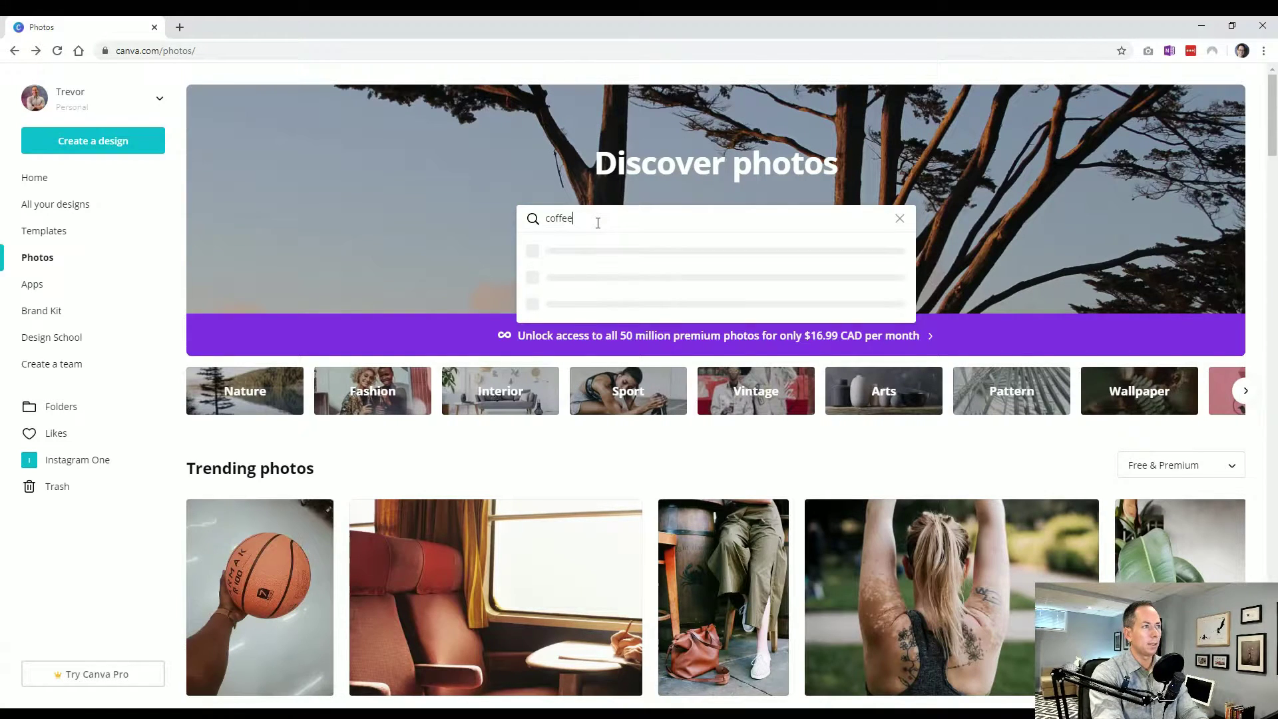
pyautogui.press('Return')
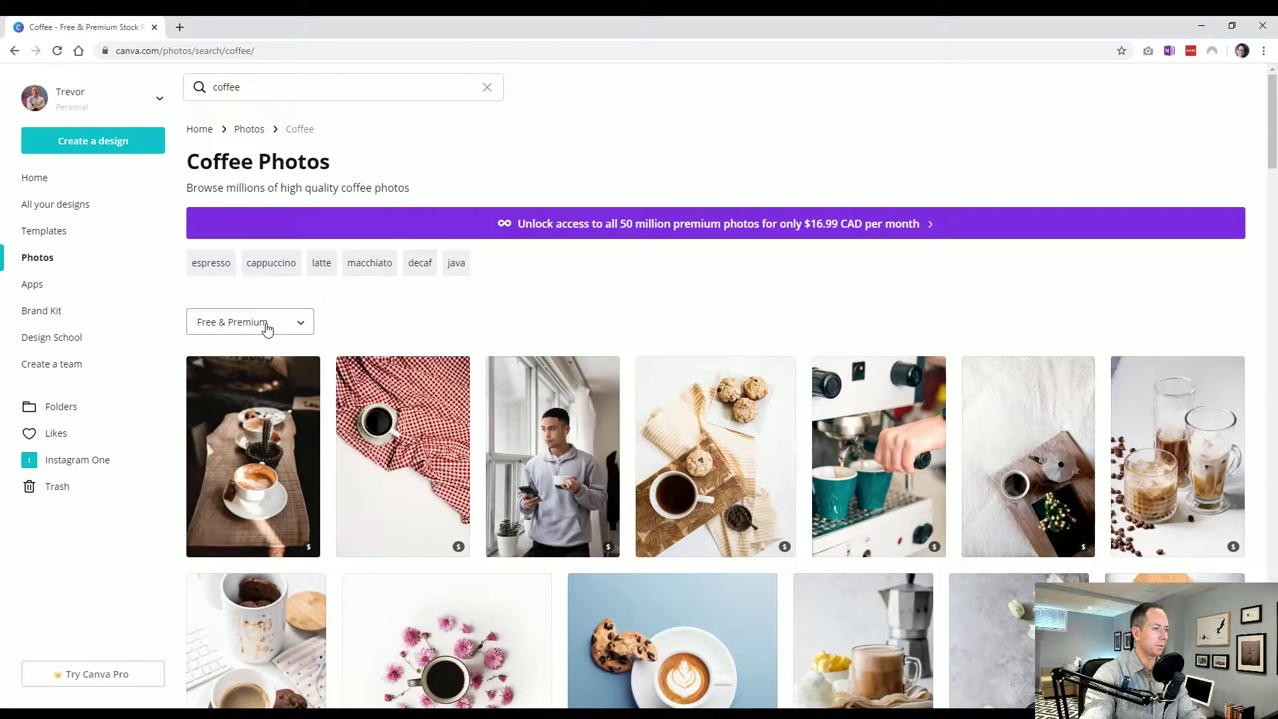
pyautogui.moveTo(436, 550)
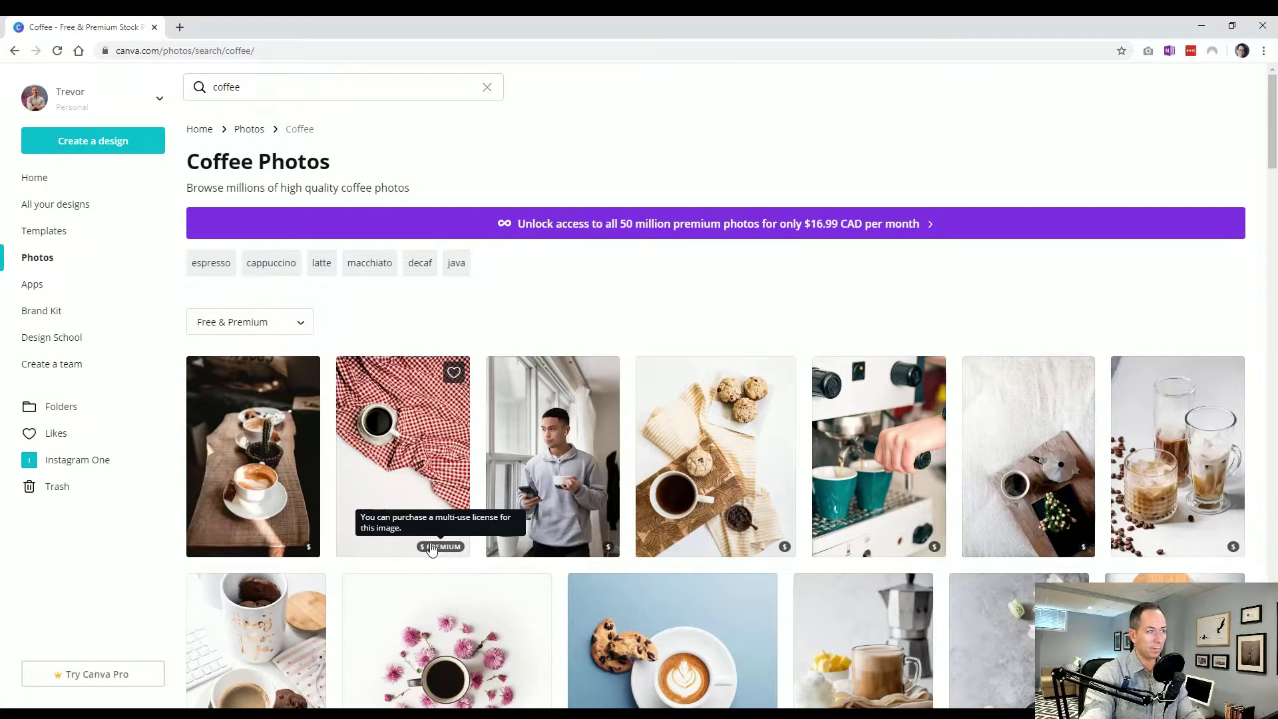
pyautogui.click(295, 323)
pyautogui.click(206, 375)
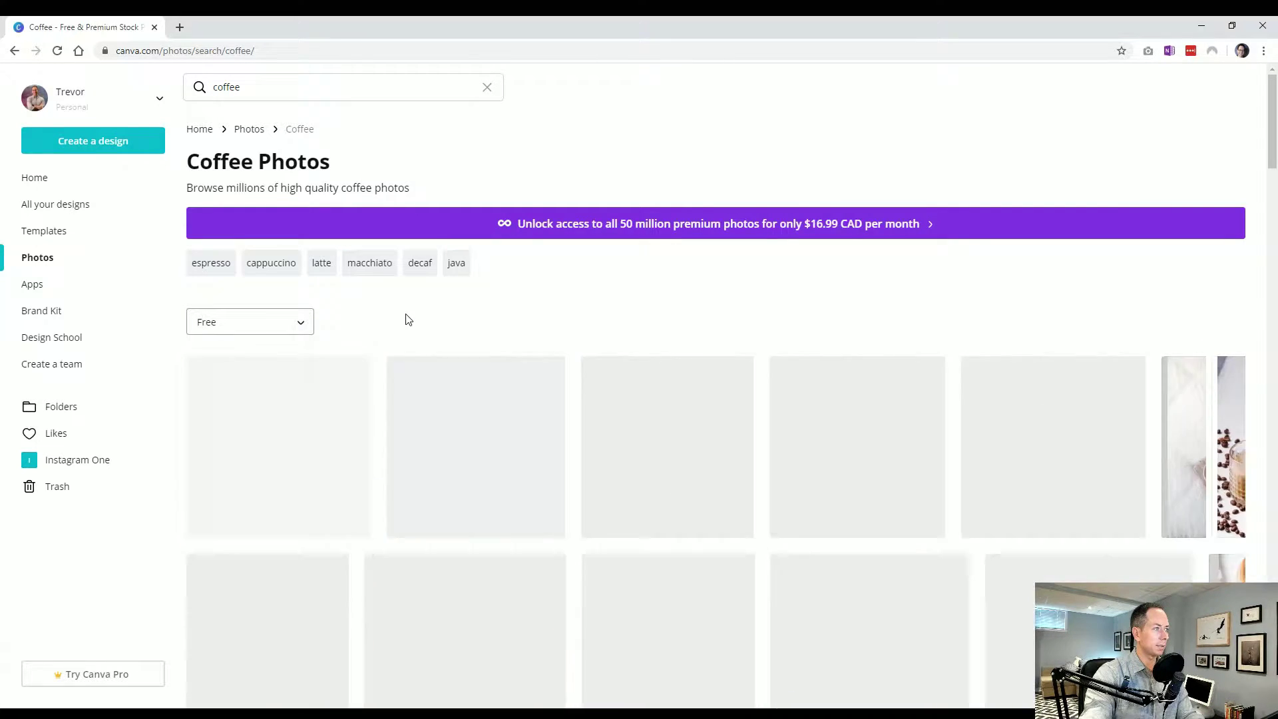
# Like the mug-and-books coffee photo and another coffee photo from the results
pyautogui.scroll(-5, 404, 324)
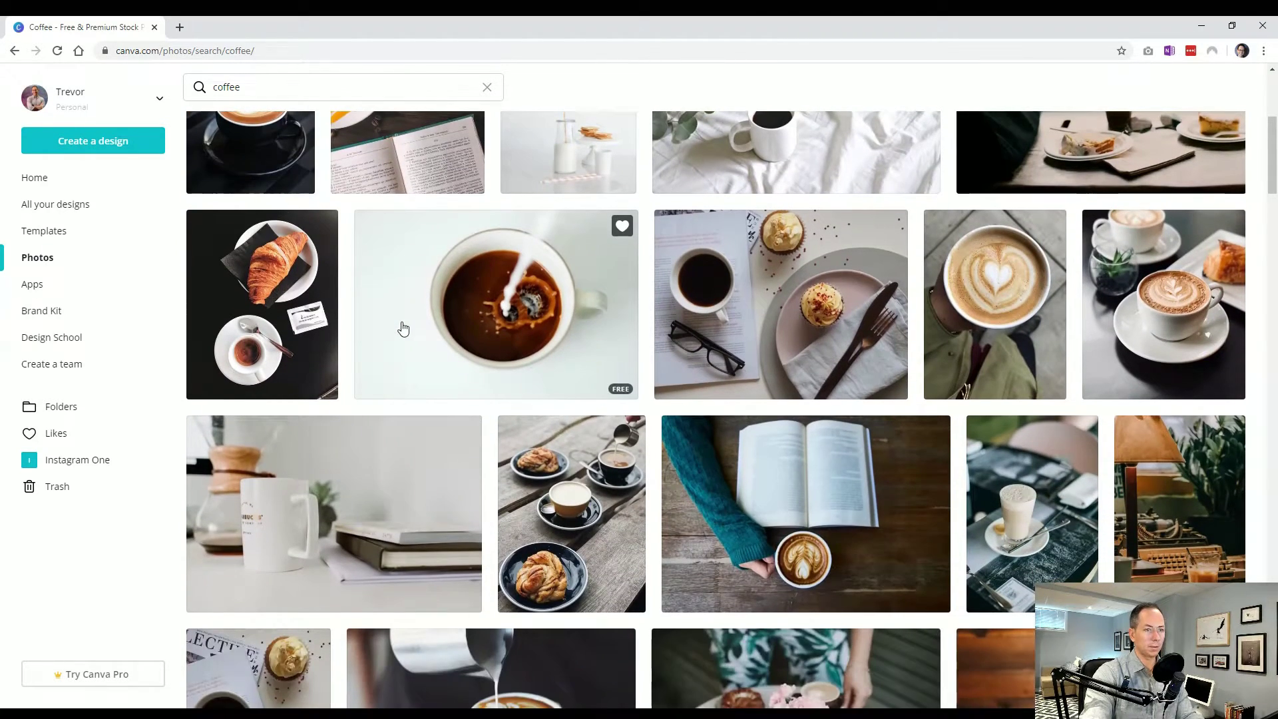
pyautogui.scroll(-3, 404, 326)
pyautogui.scroll(-1, 404, 326)
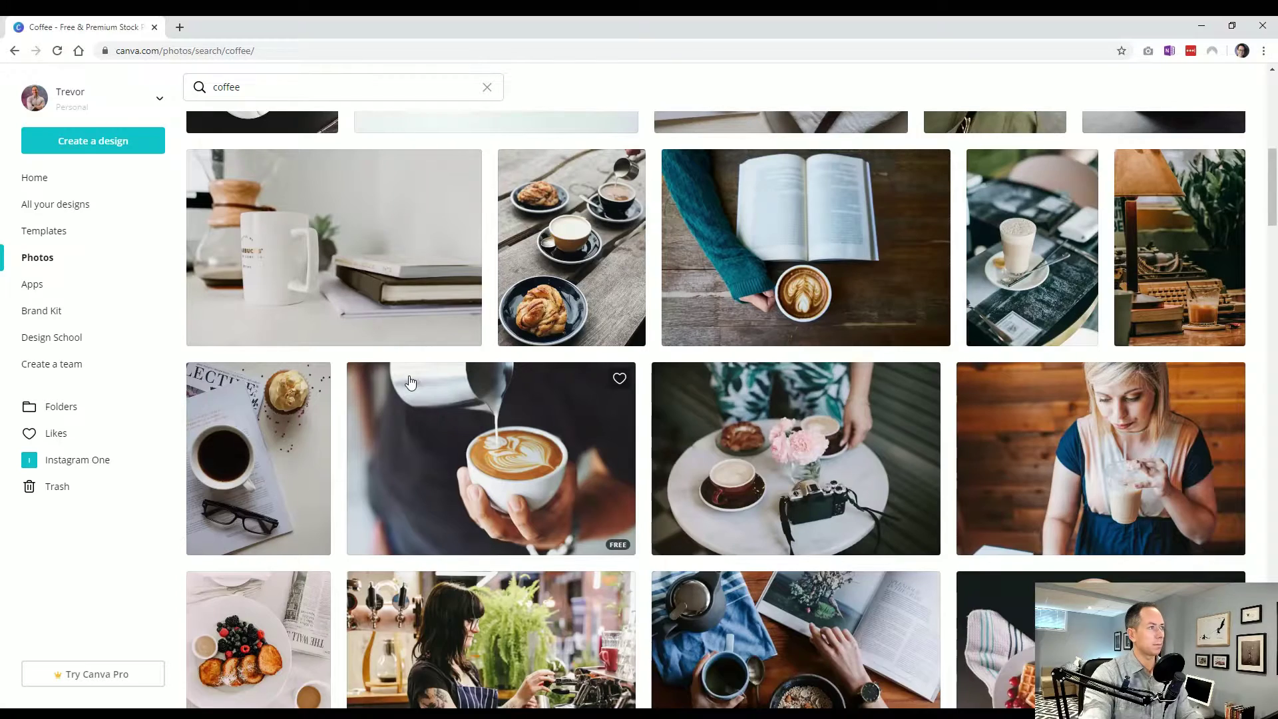
pyautogui.scroll(1, 410, 382)
pyautogui.scroll(4, 410, 381)
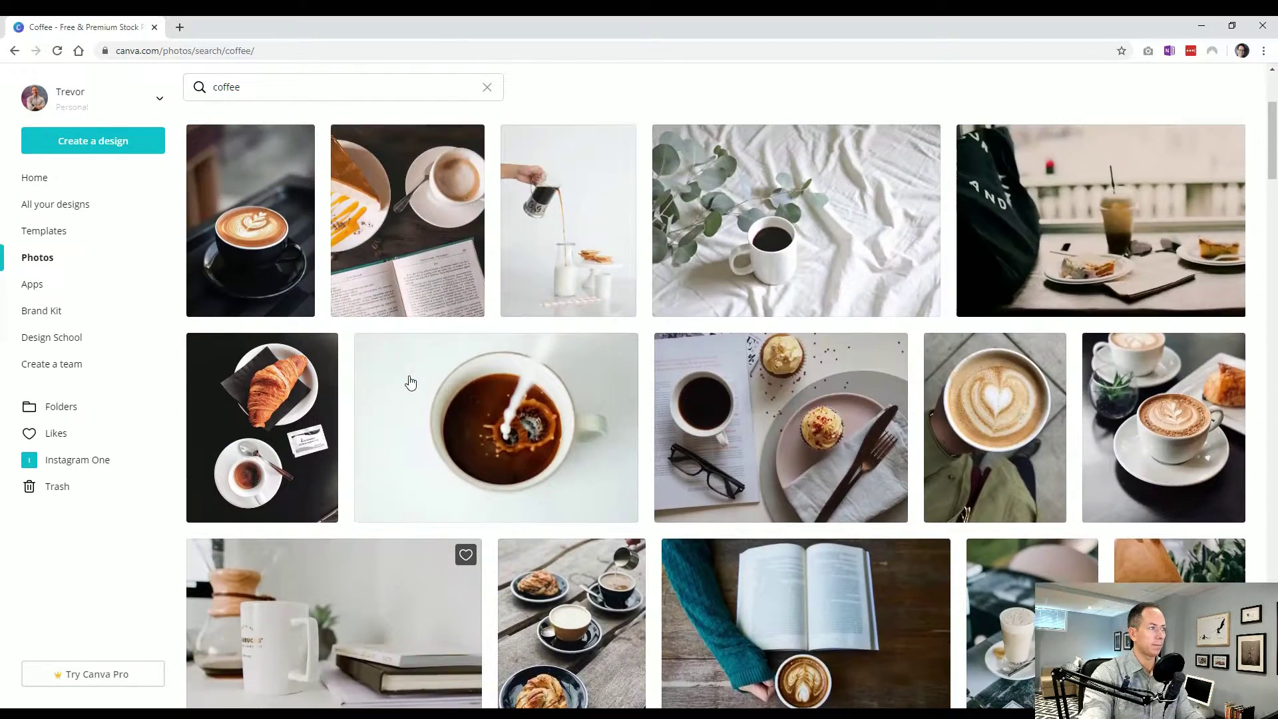
pyautogui.scroll(-3, 407, 380)
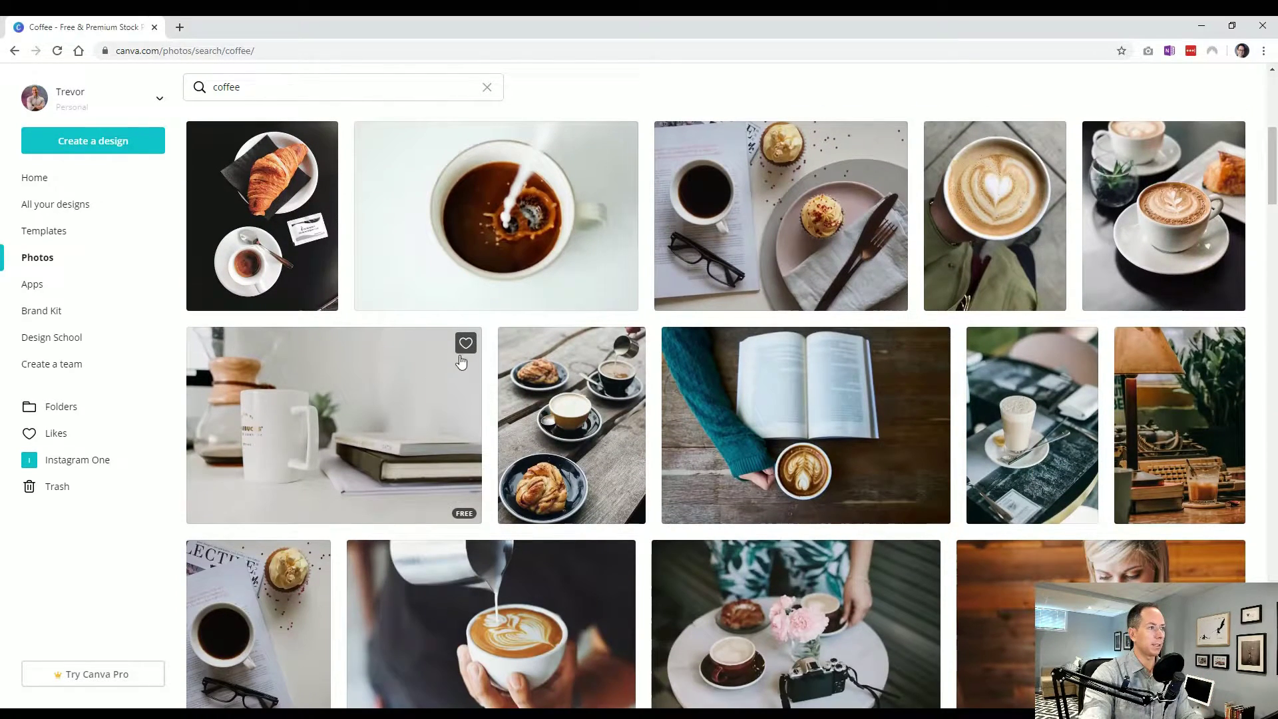
pyautogui.click(467, 345)
pyautogui.scroll(-1, 444, 428)
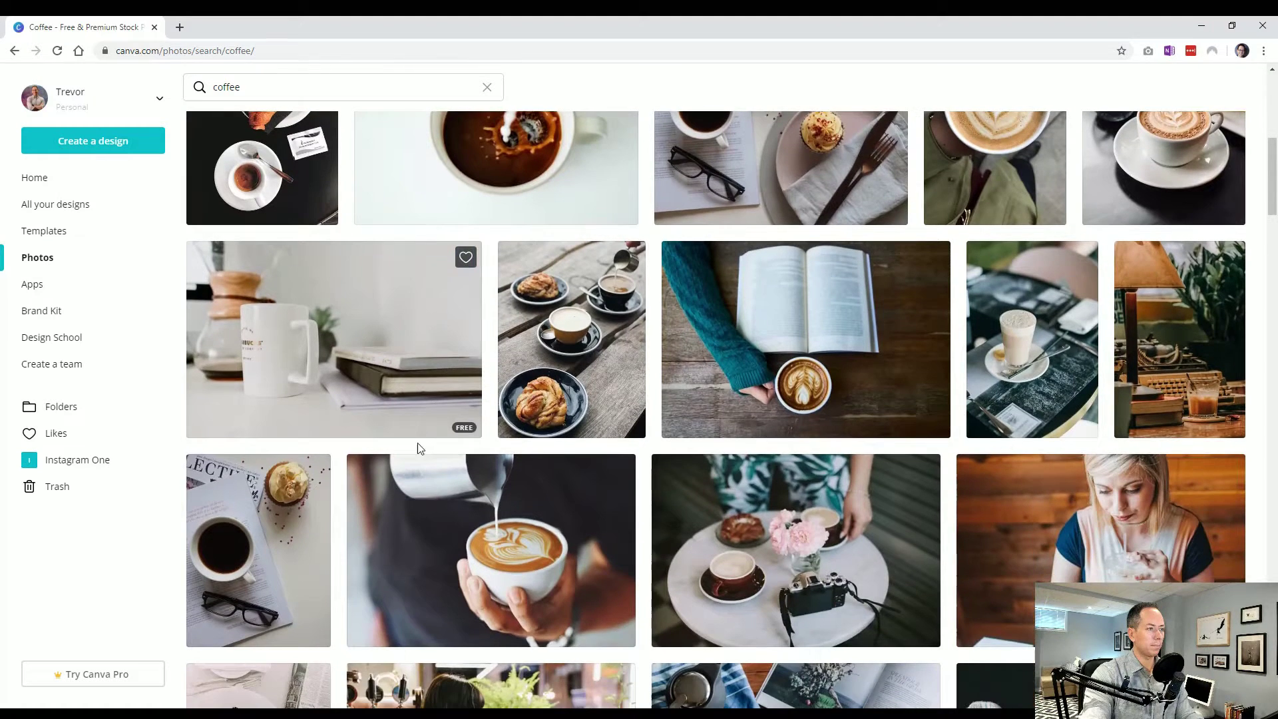
pyautogui.click(619, 469)
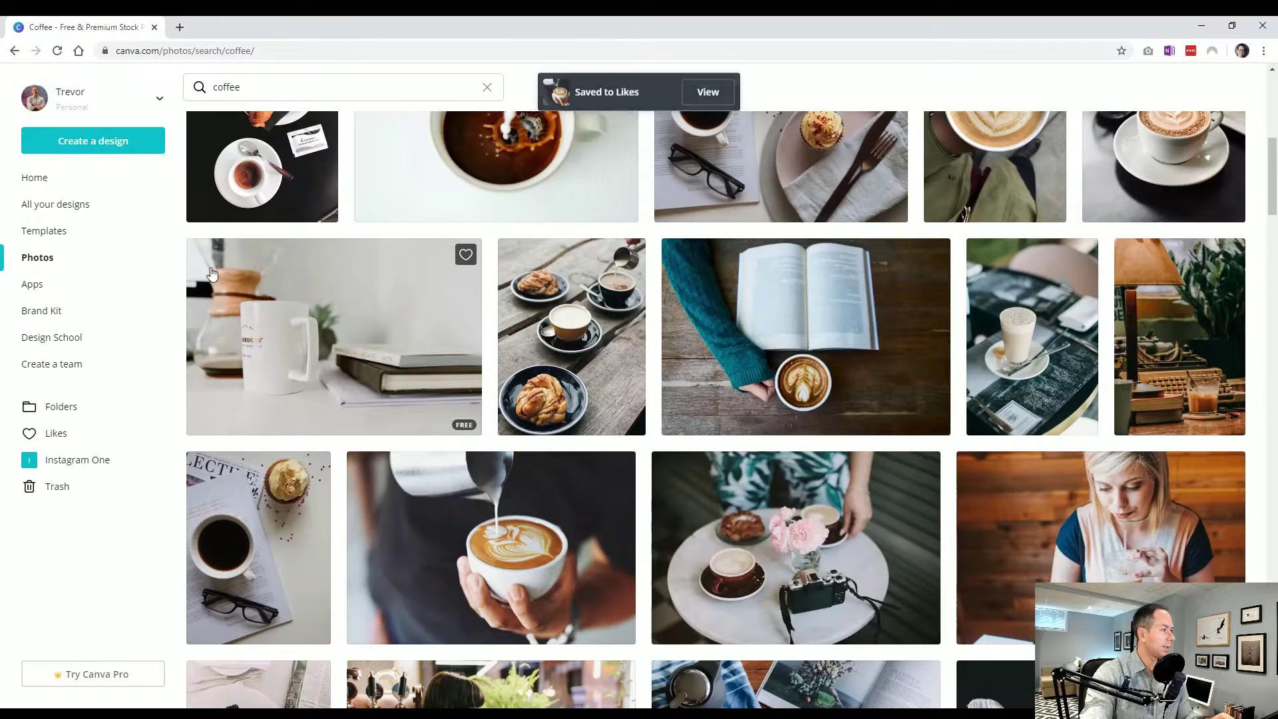
# Open the Apps directory and scroll through its image-effect and workflow app collections
pyautogui.click(67, 288)
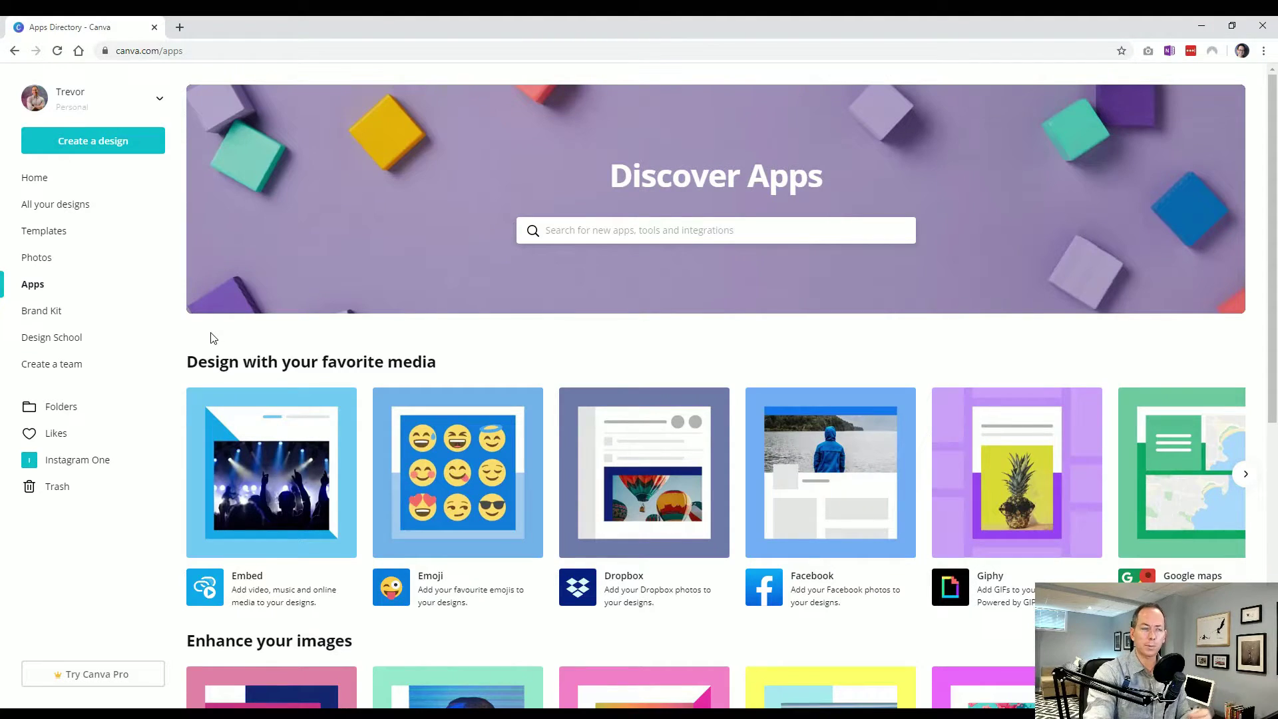
pyautogui.scroll(-3, 525, 349)
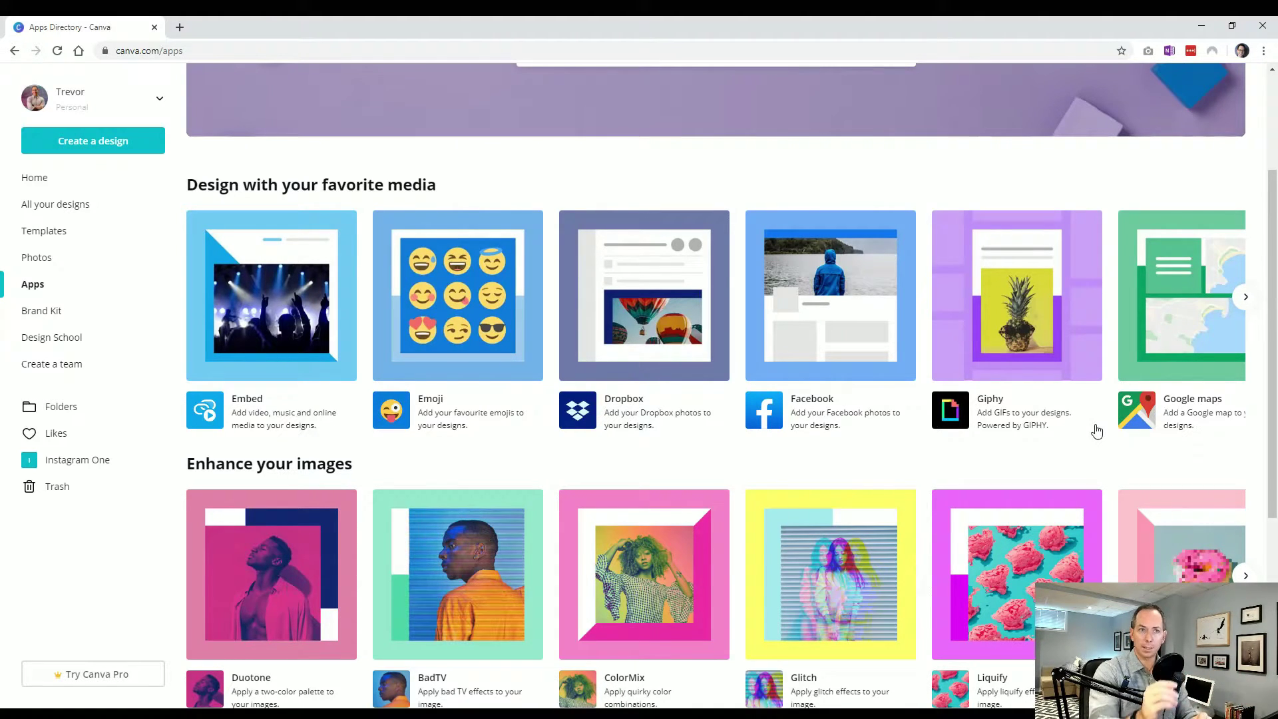
pyautogui.scroll(-4, 559, 412)
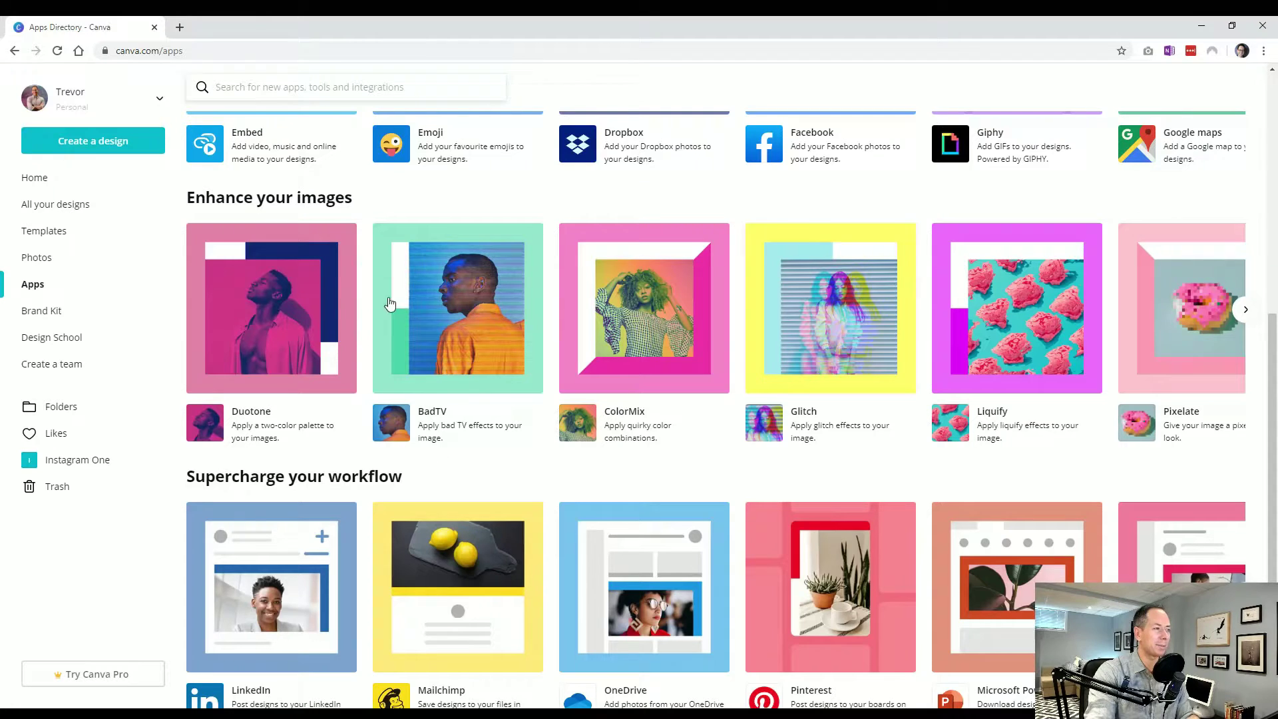
pyautogui.scroll(-1, 311, 416)
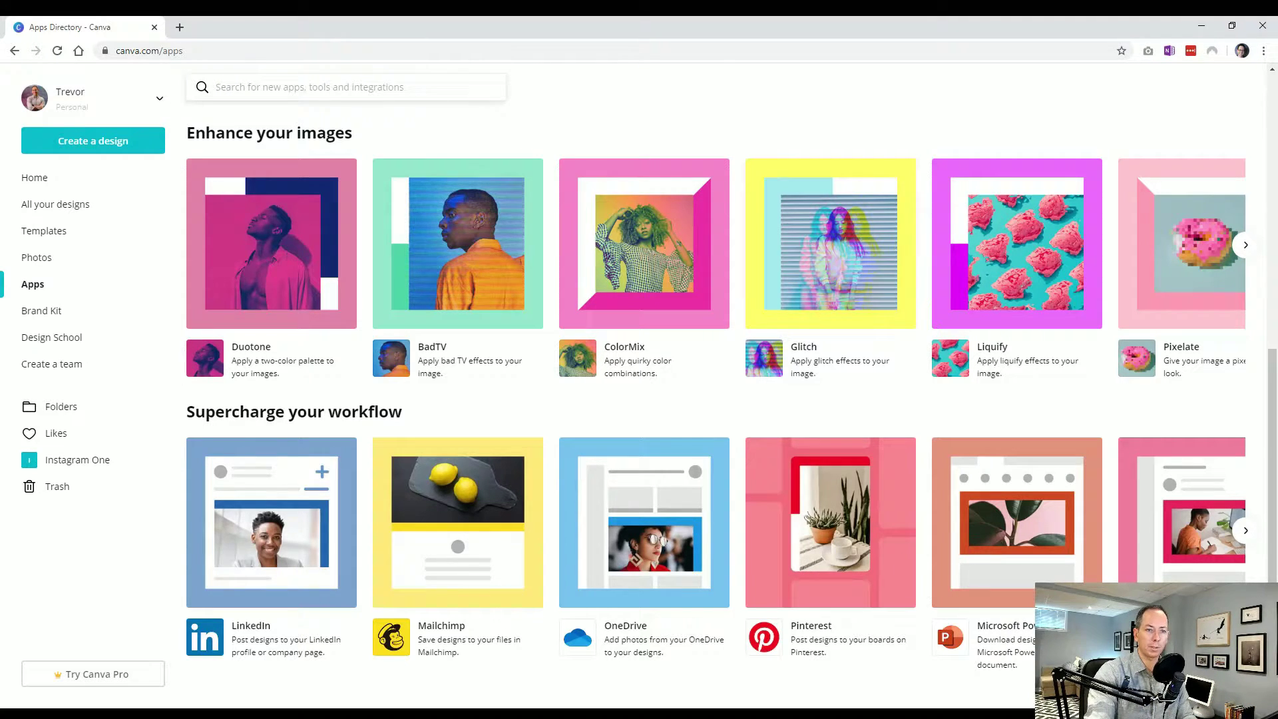
pyautogui.click(1245, 530)
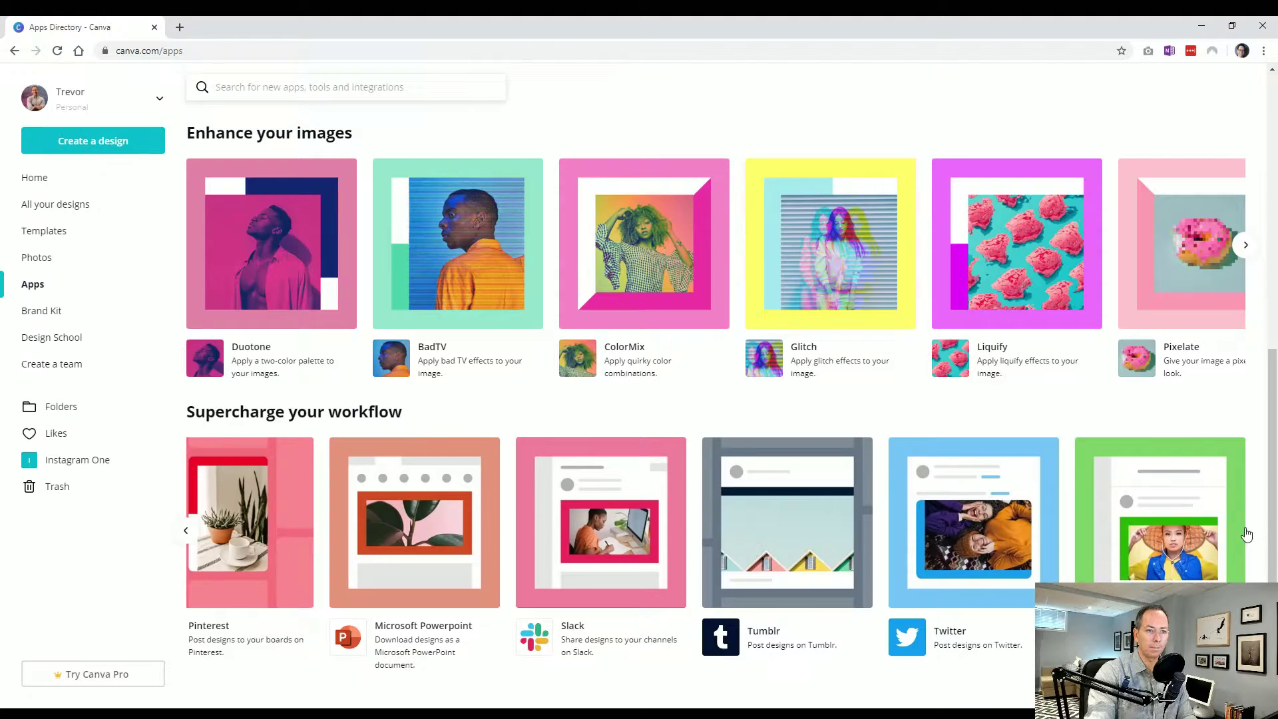
pyautogui.click(186, 531)
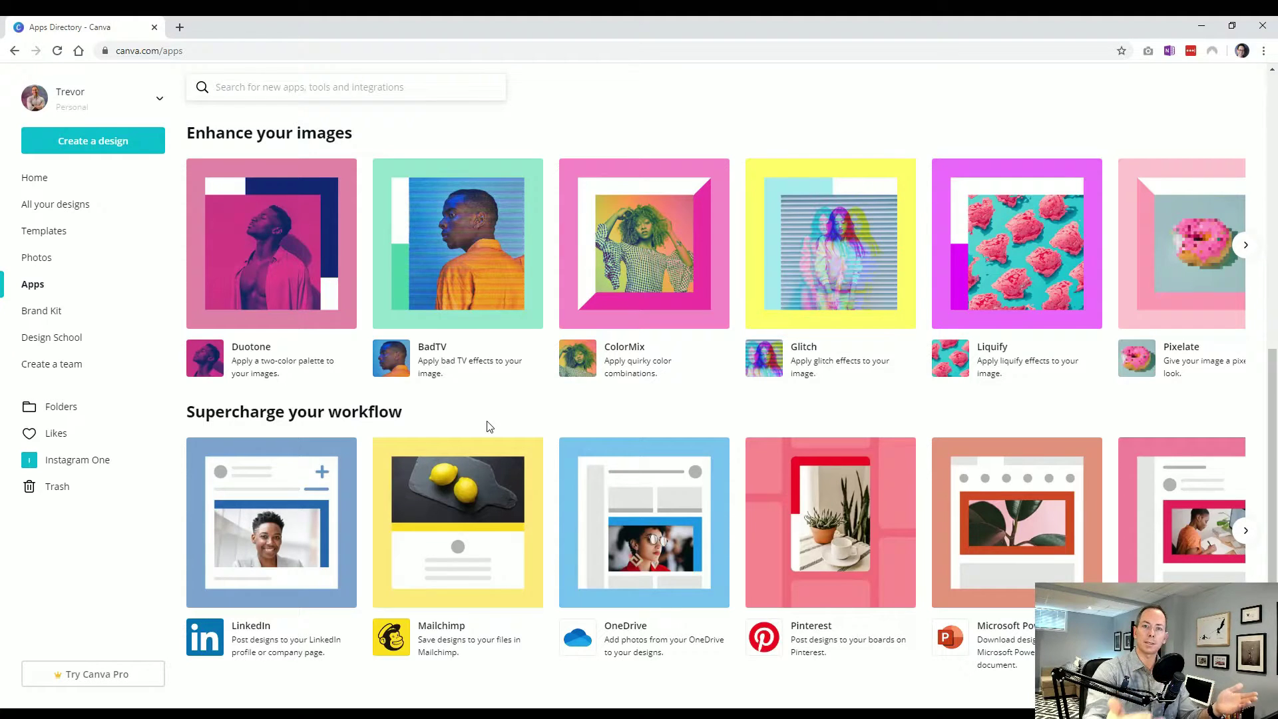
pyautogui.scroll(2, 490, 426)
pyautogui.scroll(2, 485, 420)
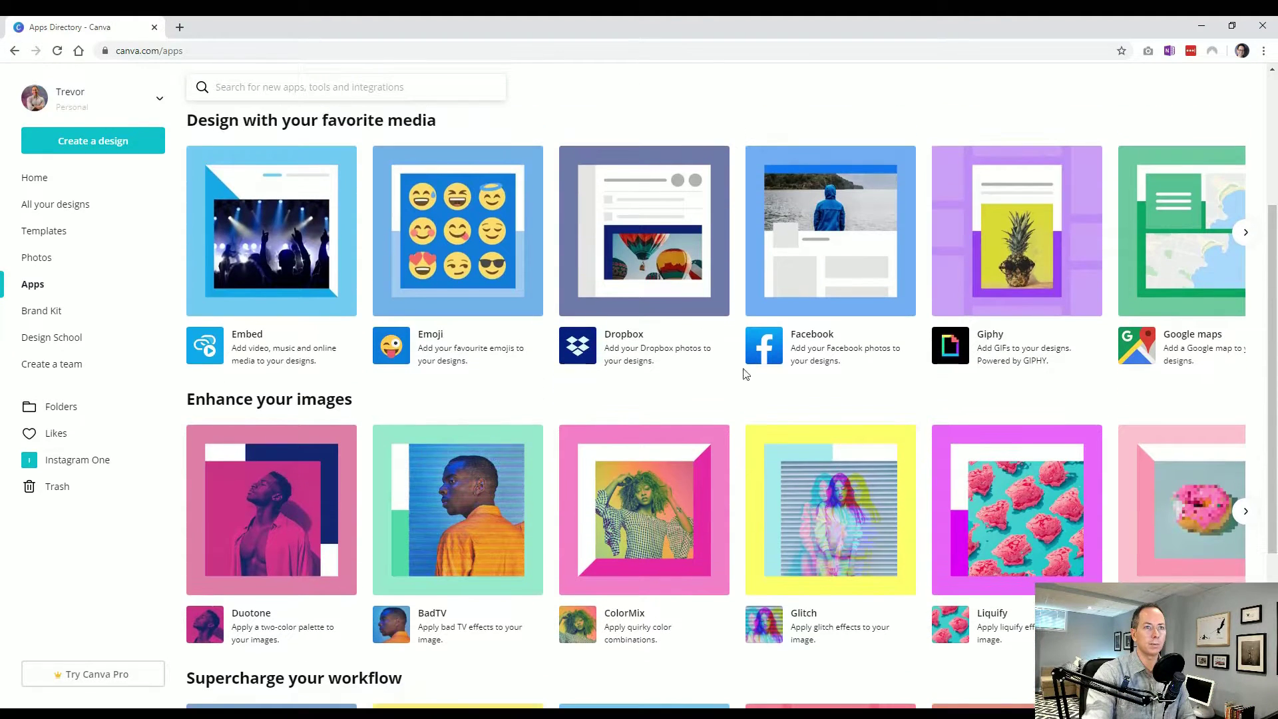
pyautogui.click(1245, 231)
pyautogui.click(186, 232)
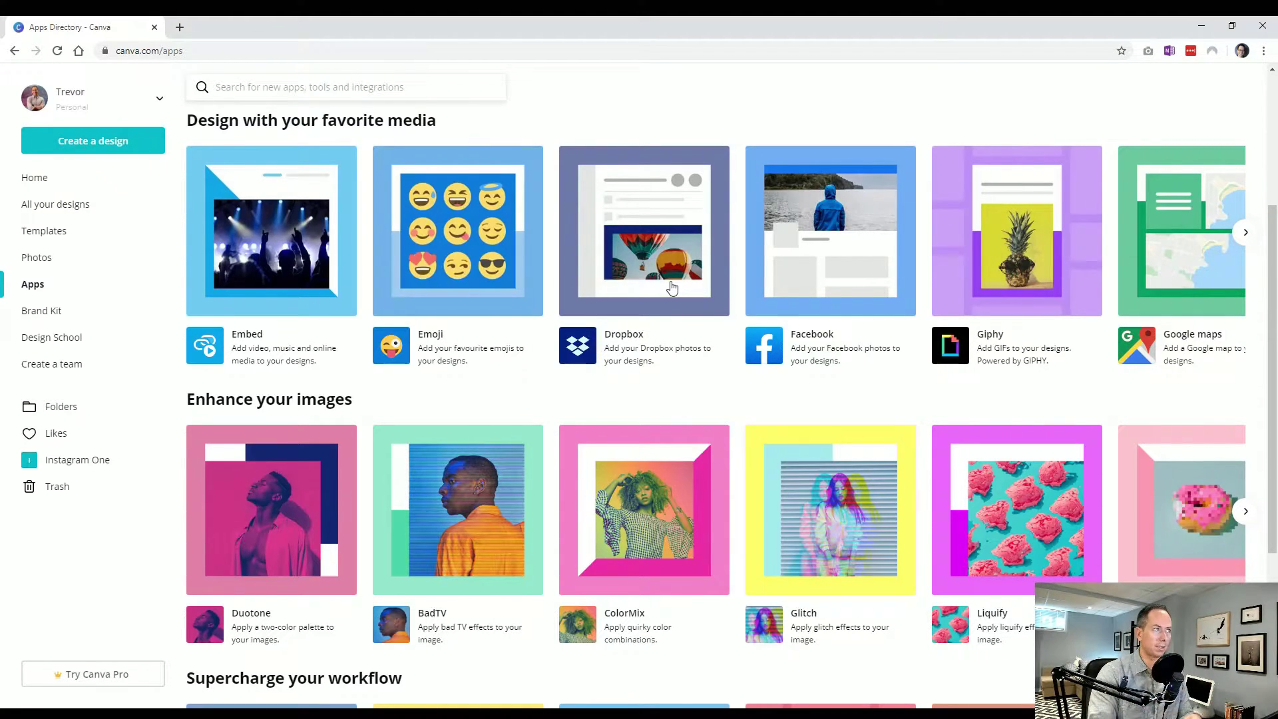
pyautogui.scroll(3, 666, 336)
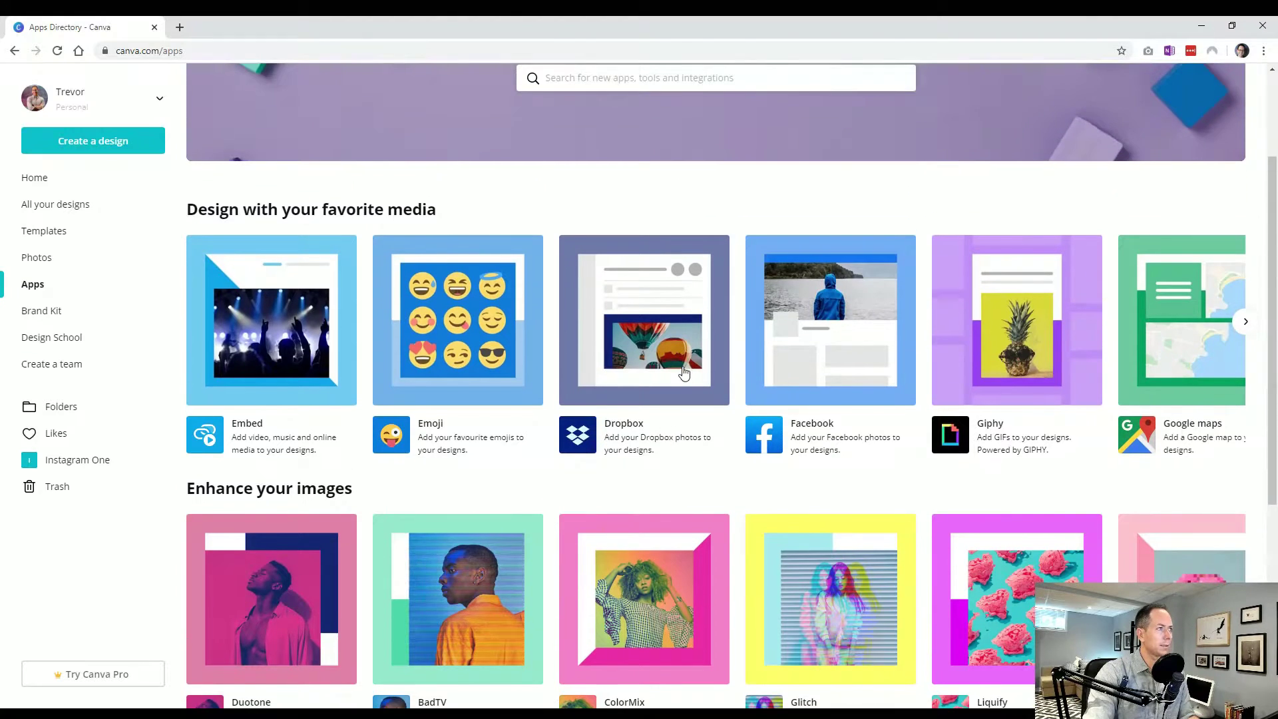
pyautogui.scroll(1, 692, 392)
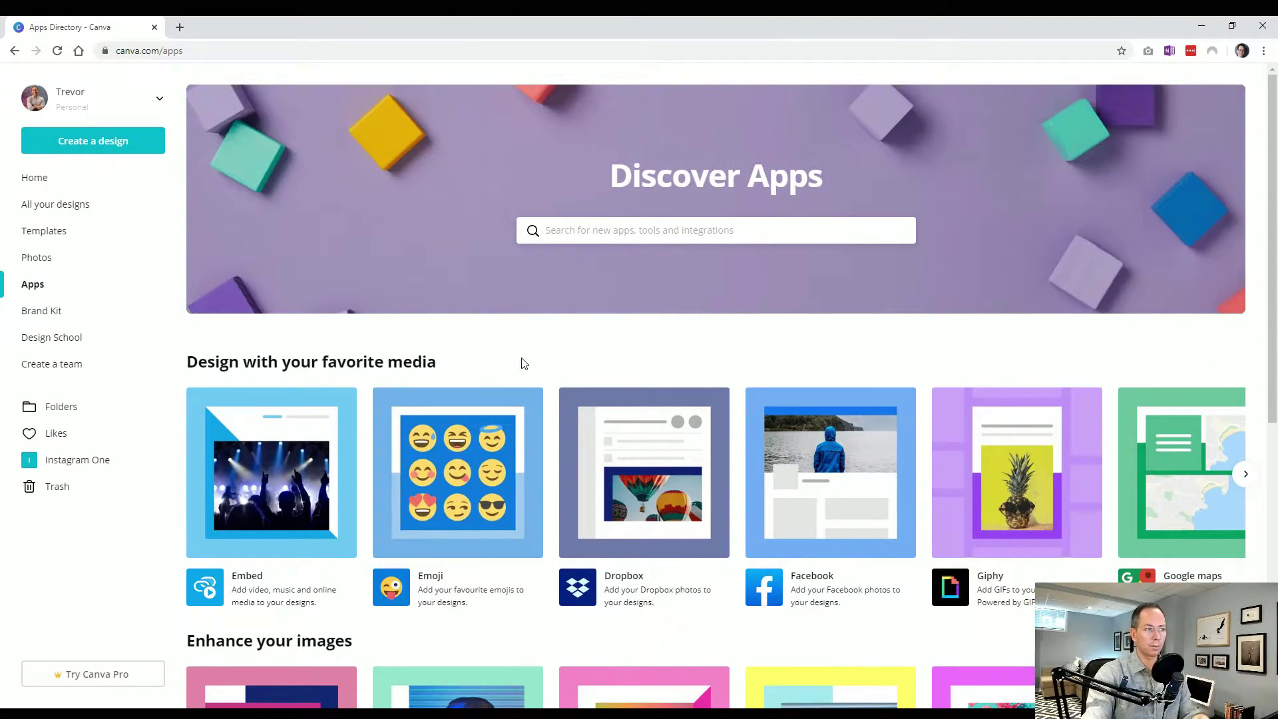
pyautogui.click(1245, 474)
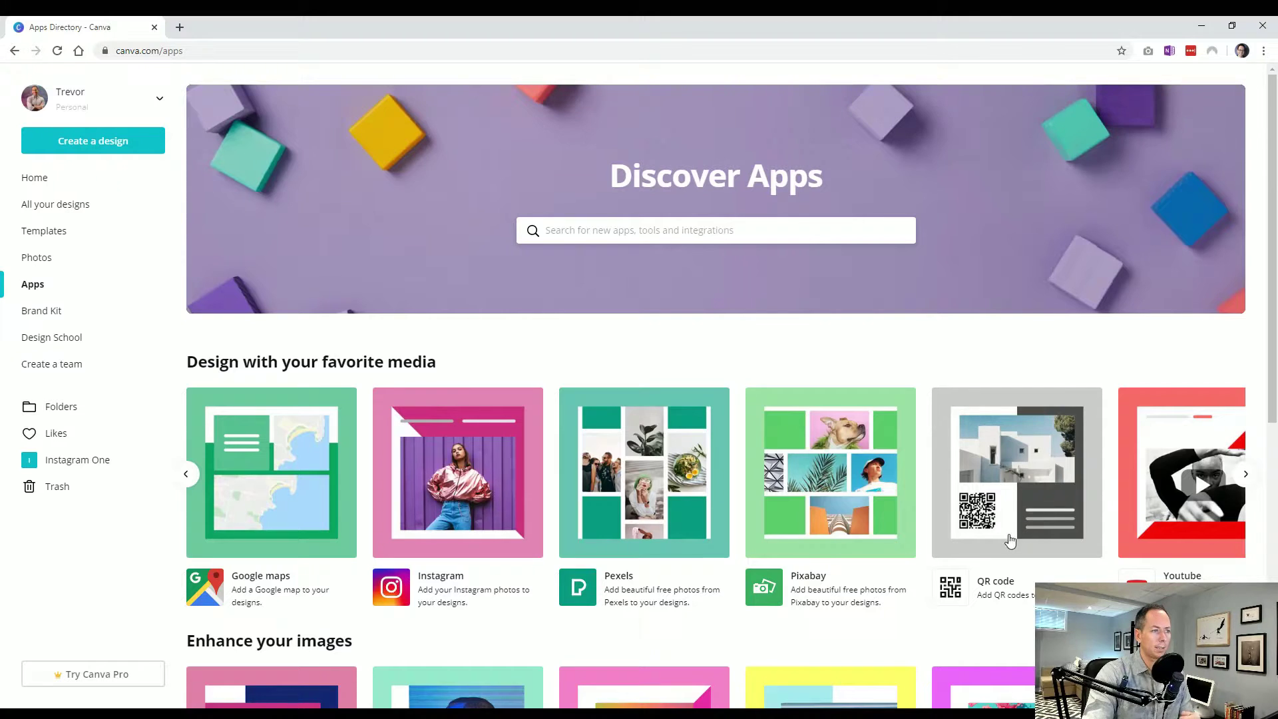
pyautogui.click(1245, 474)
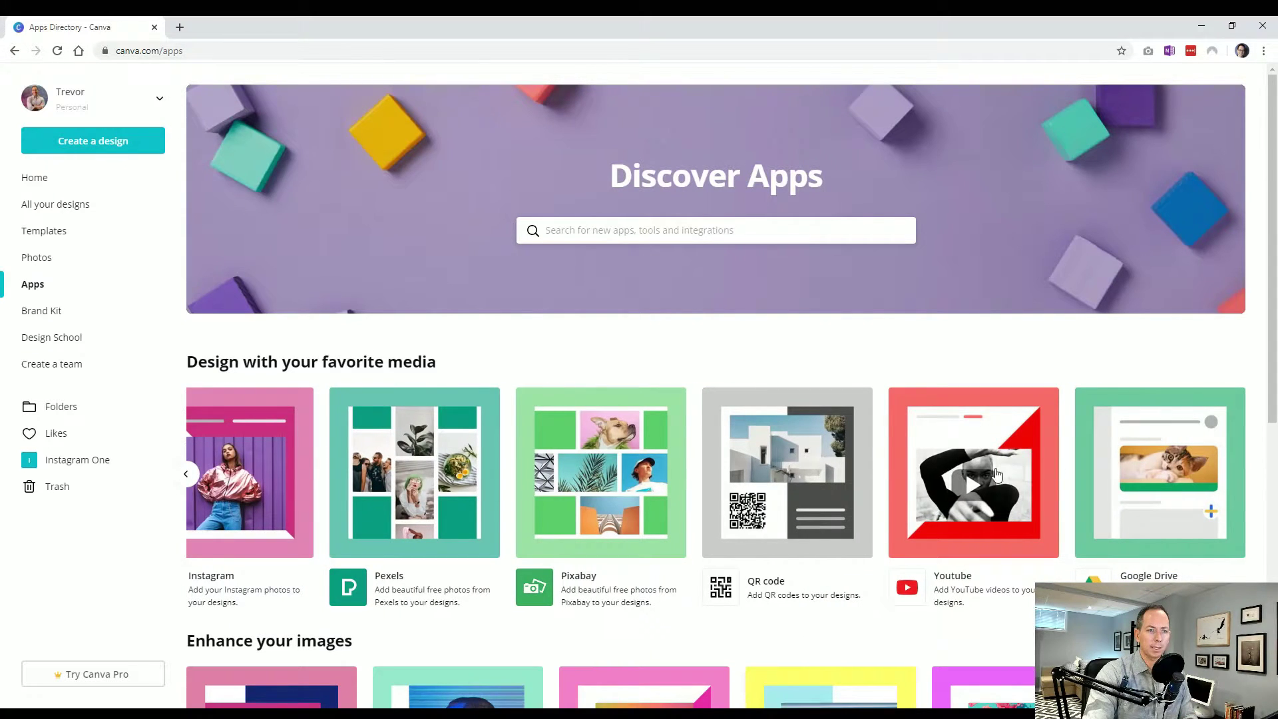
pyautogui.click(187, 475)
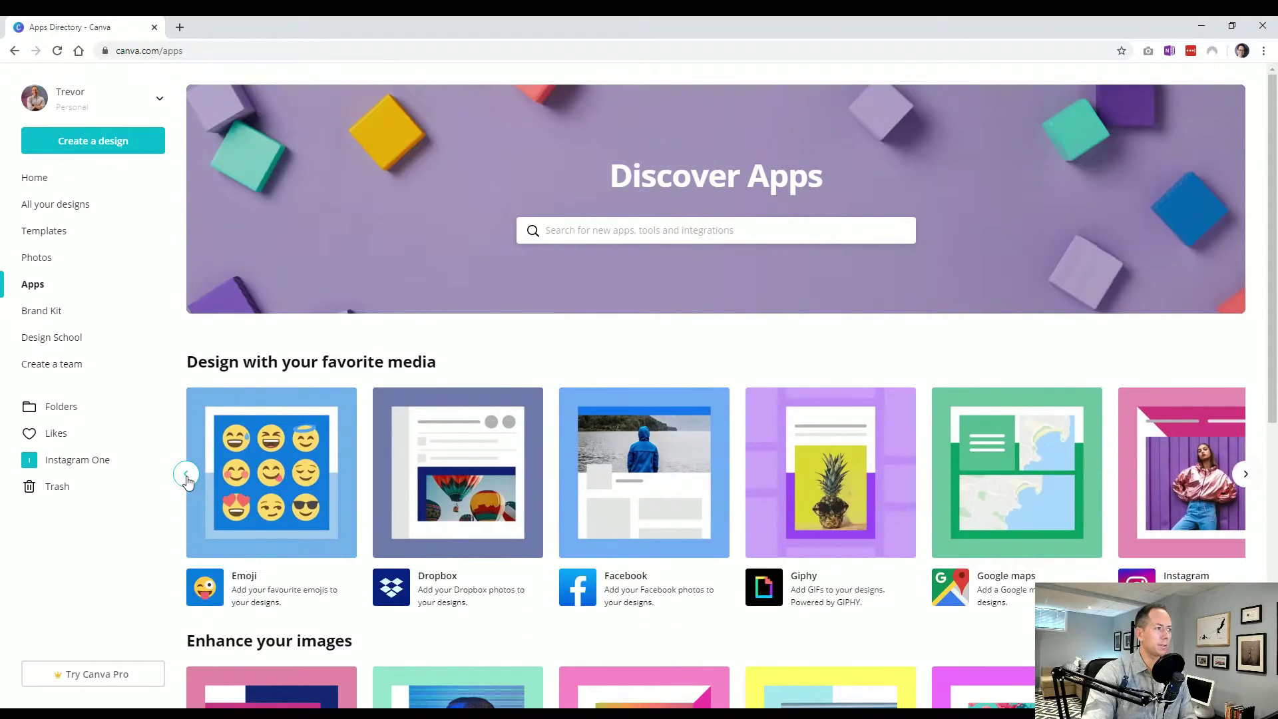
pyautogui.click(187, 481)
pyautogui.scroll(-8, 330, 495)
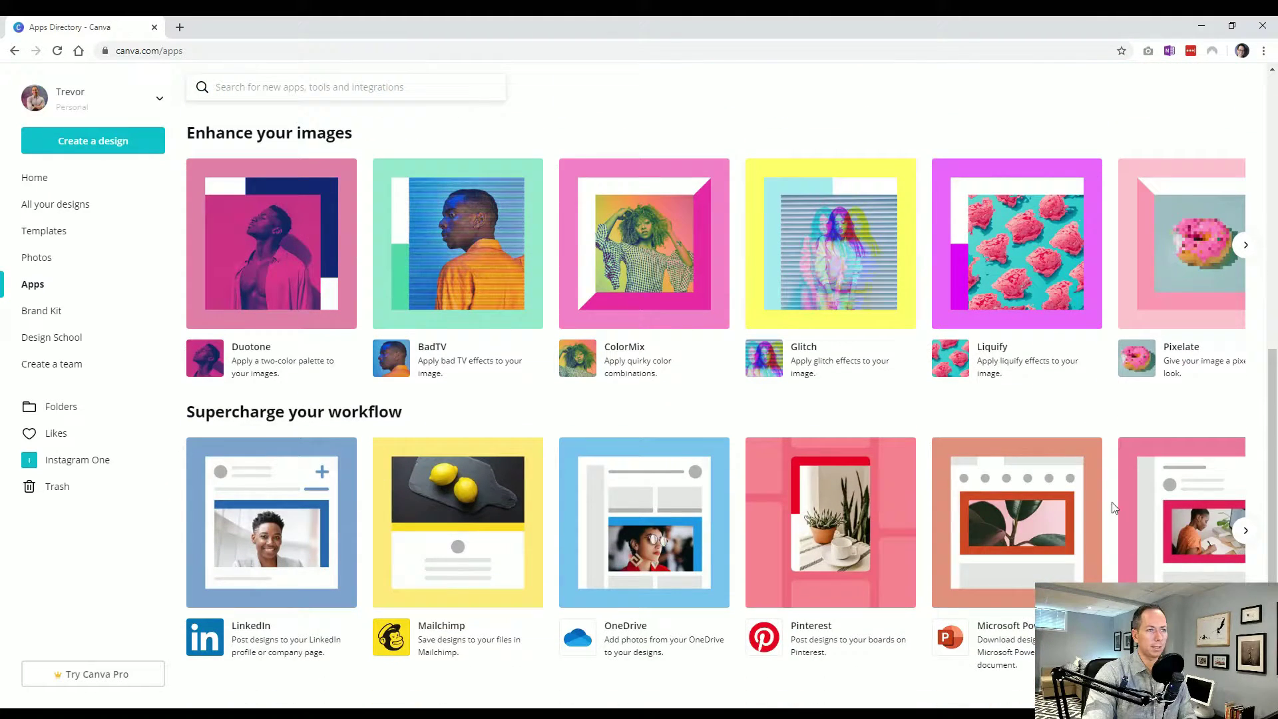
# On the Brand Kit page, rename the untitled colour palette to 'My Brand Colors'
pyautogui.click(66, 311)
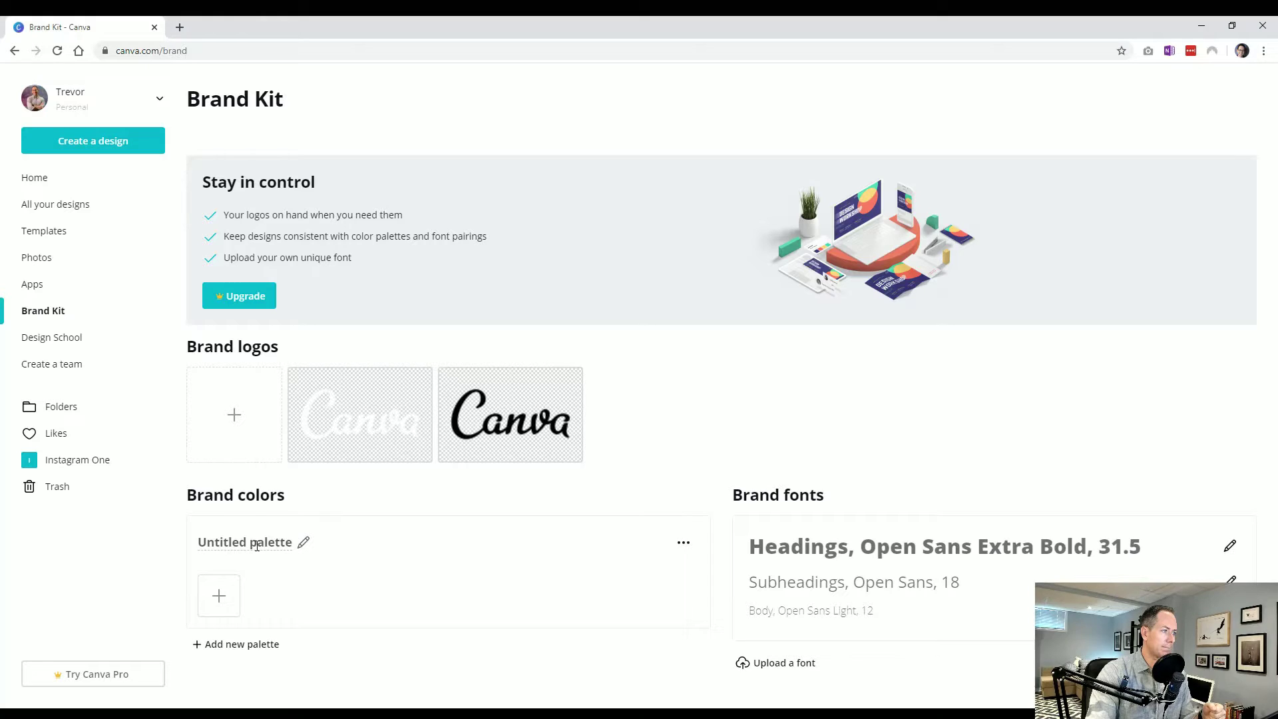
pyautogui.click(303, 542)
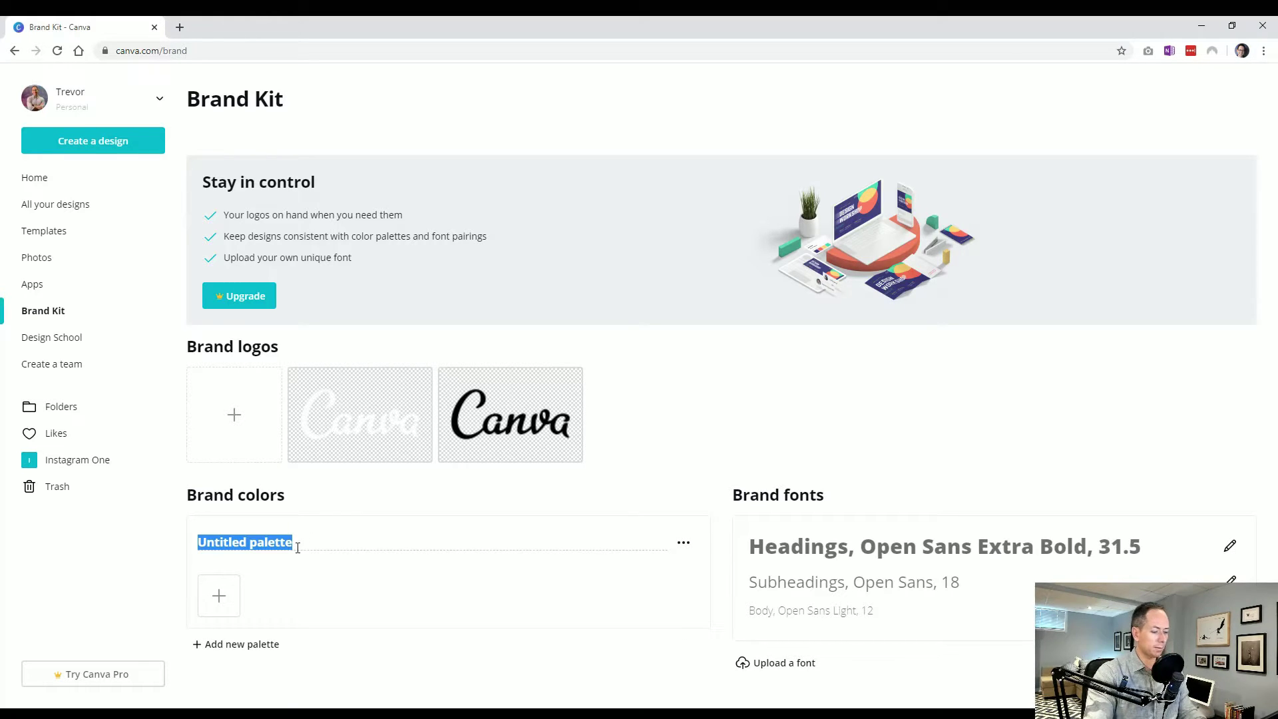
pyautogui.write('M')
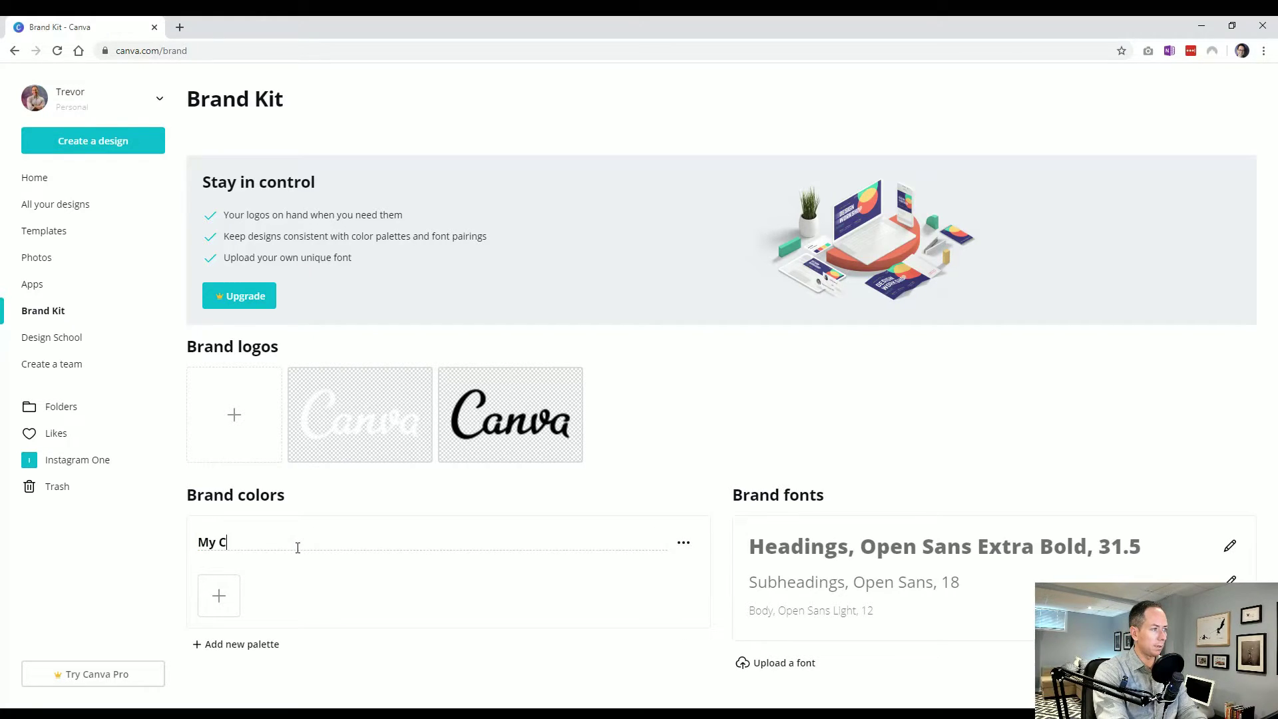
pyautogui.write('y Brand Colors')
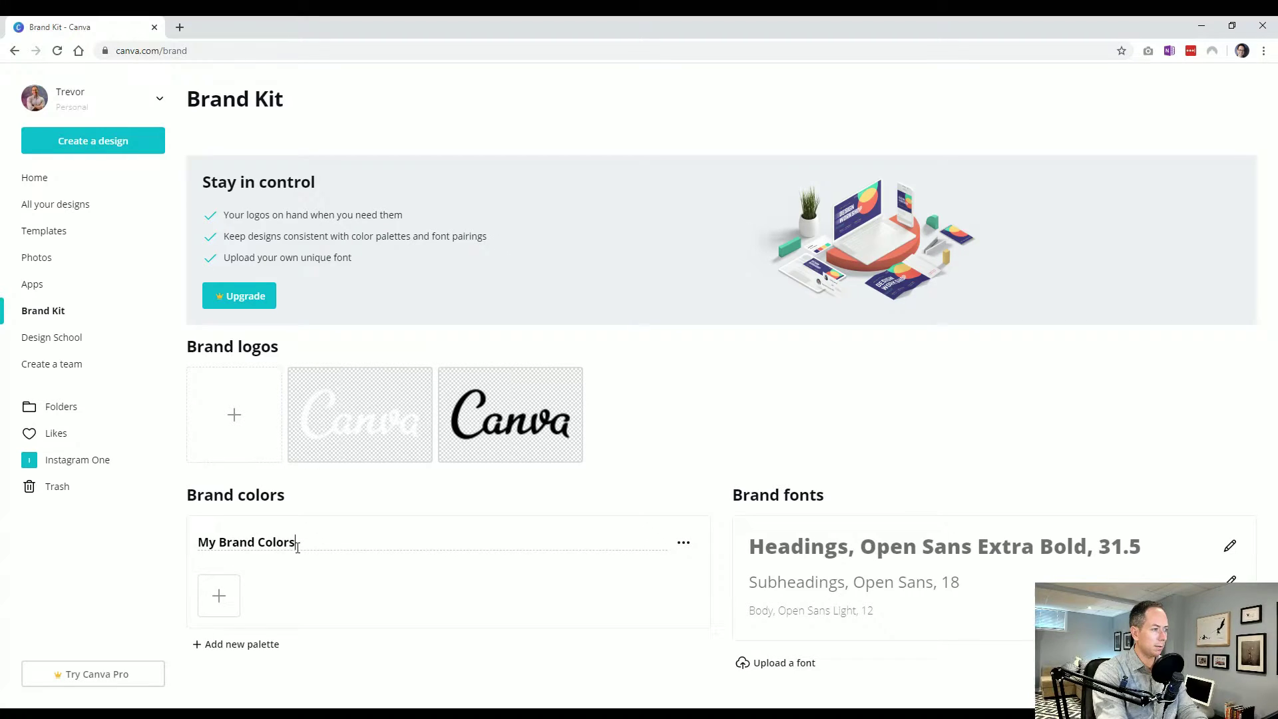
pyautogui.press('Return')
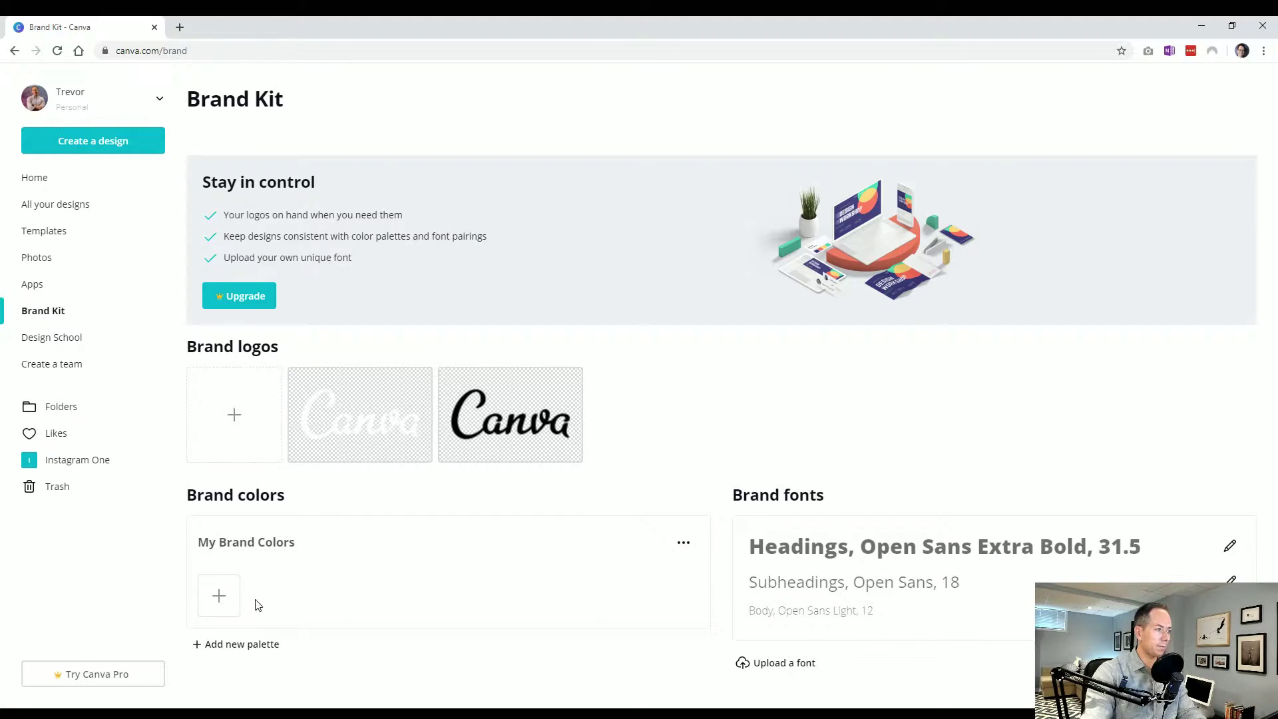
# Add teal #6cb4bb, orange #f1ad29 and lavender #e3e6fd swatches, then dismiss the Pro upgrade offer
pyautogui.click(220, 596)
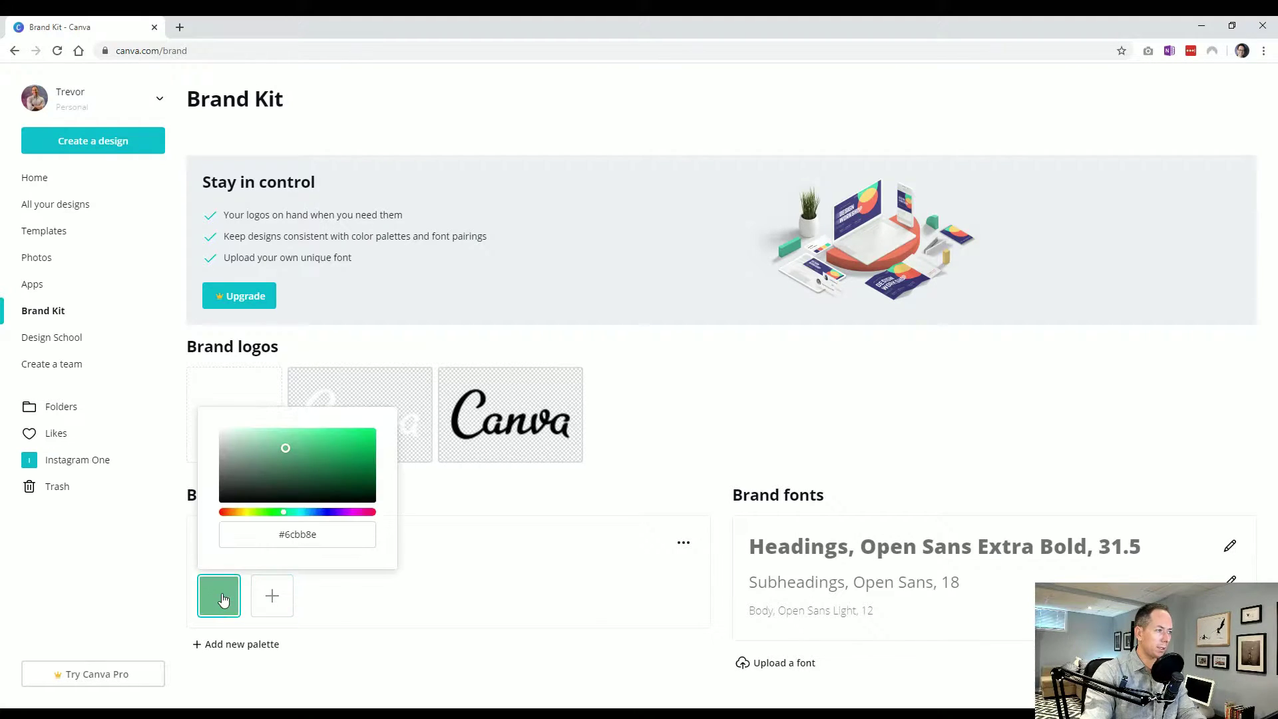
pyautogui.click(318, 615)
pyautogui.click(272, 596)
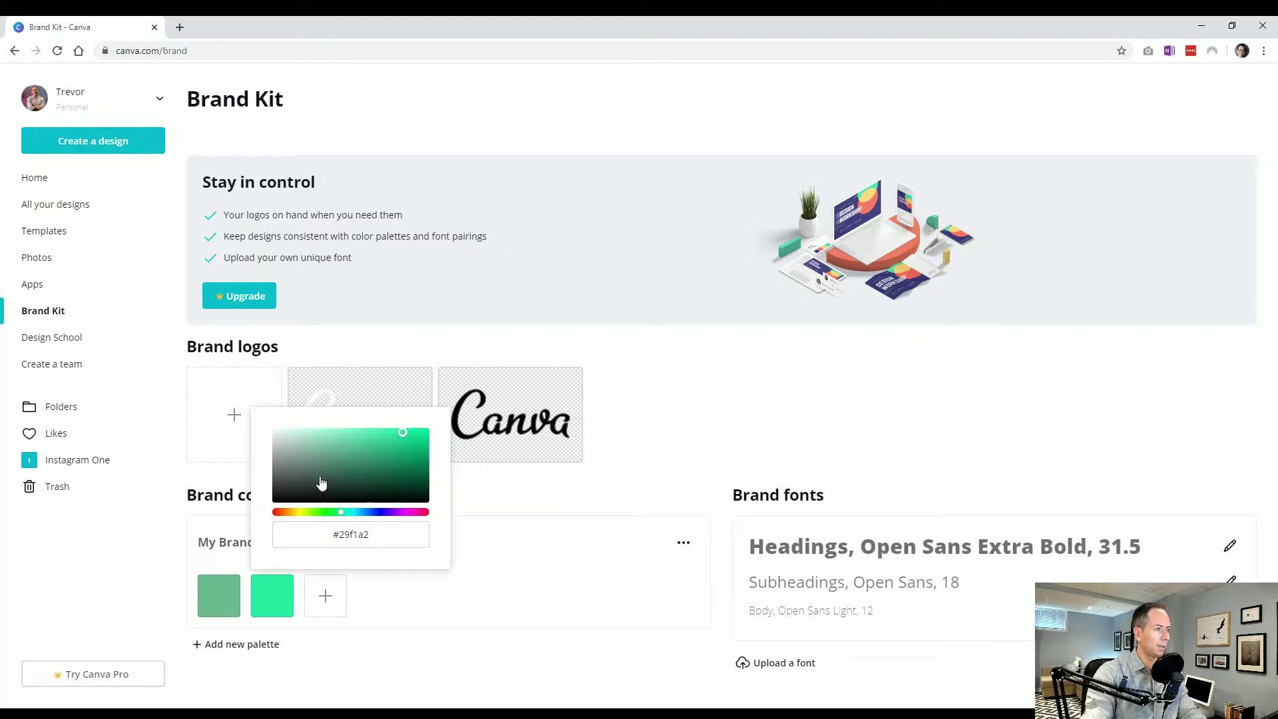
pyautogui.moveTo(333, 514); pyautogui.dragTo(299, 514)
pyautogui.click(422, 616)
pyautogui.click(218, 596)
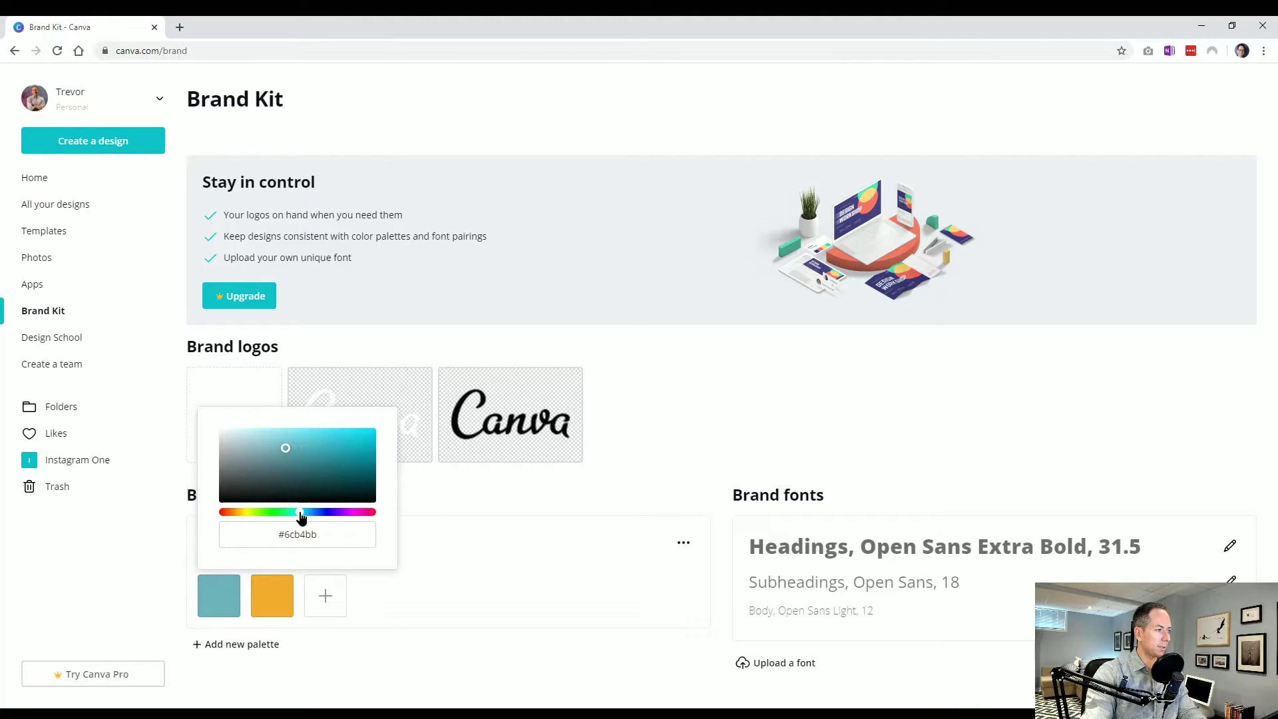
pyautogui.click(466, 598)
pyautogui.click(325, 596)
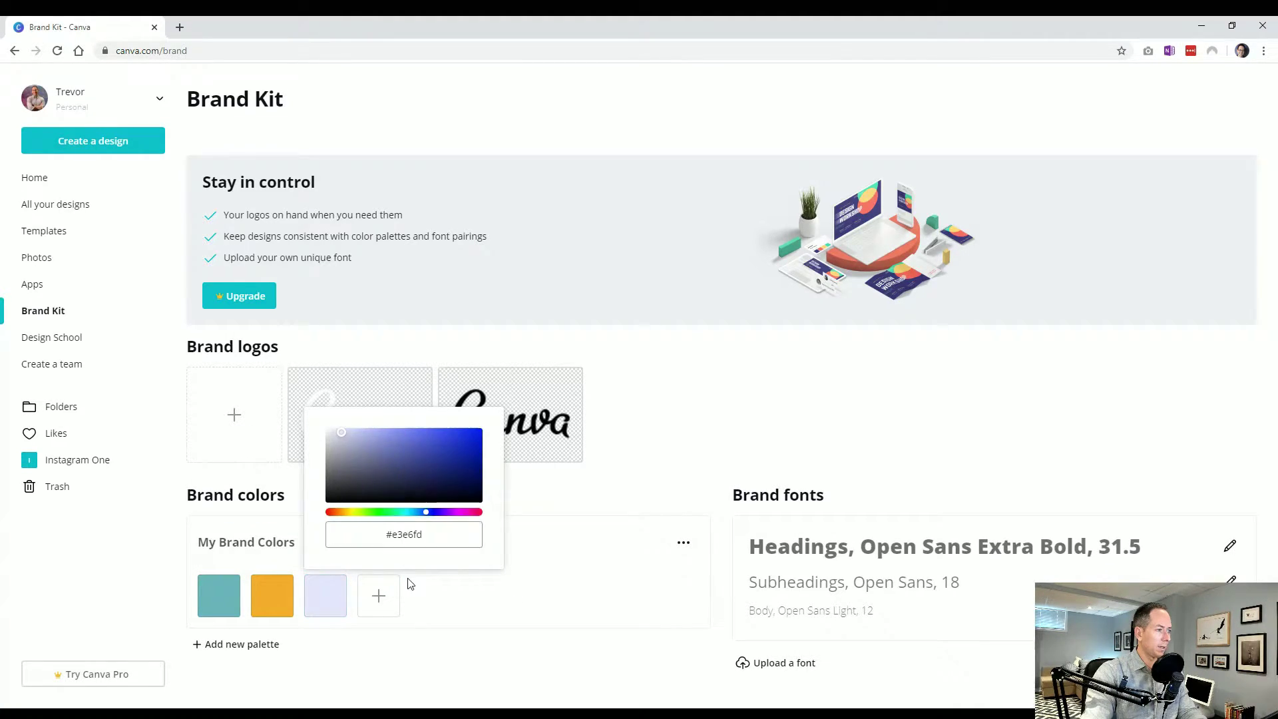
pyautogui.click(401, 604)
pyautogui.click(378, 596)
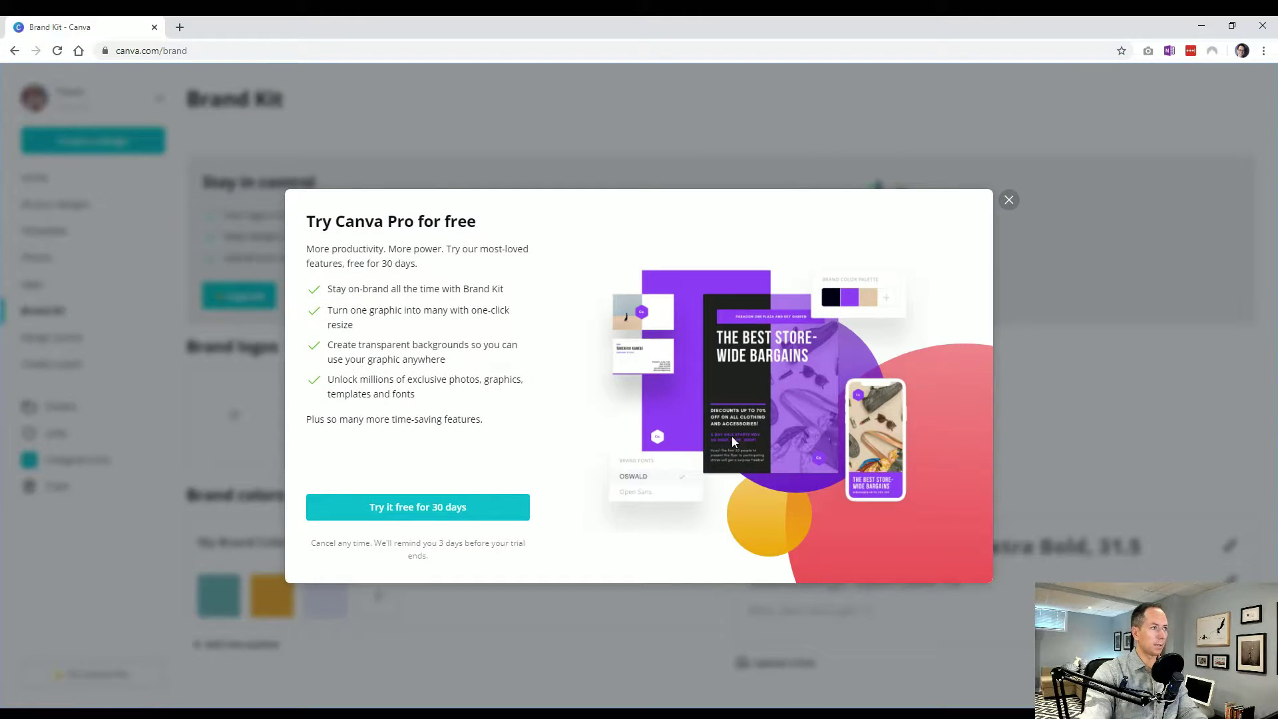
pyautogui.click(1008, 201)
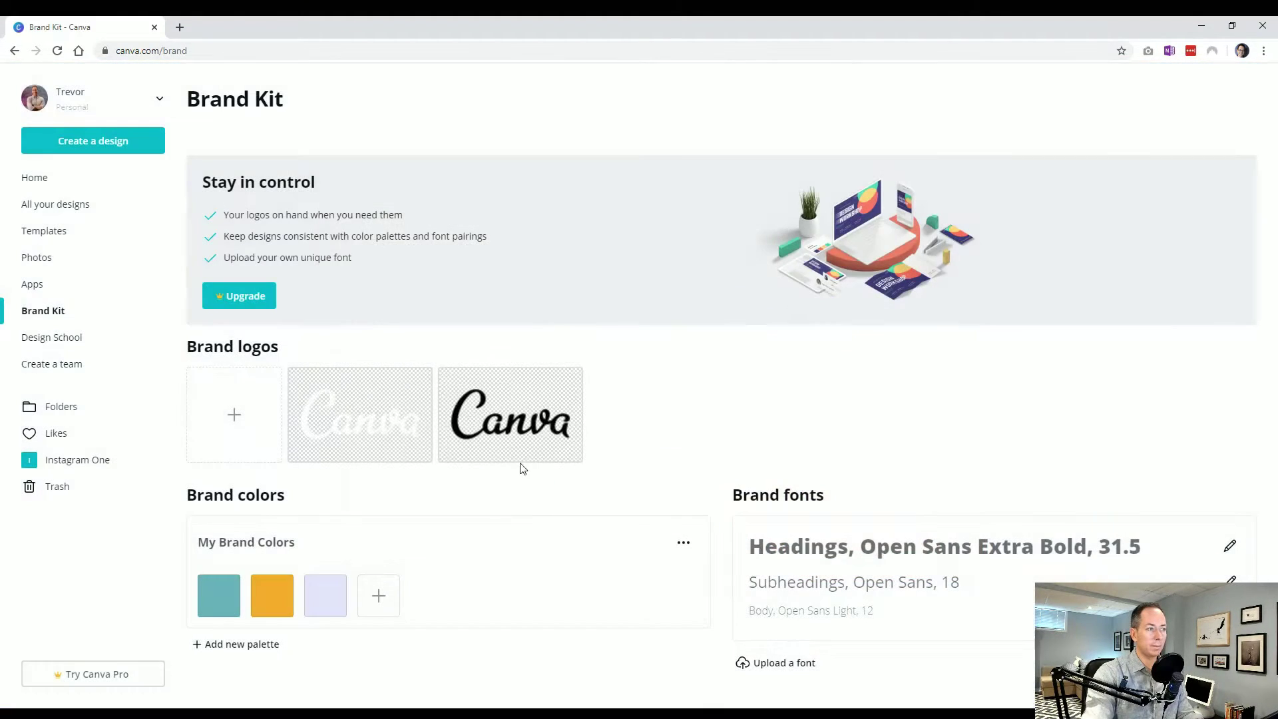
# Create a blank Poster (US) design and place a grey square from Elements on it
pyautogui.click(120, 146)
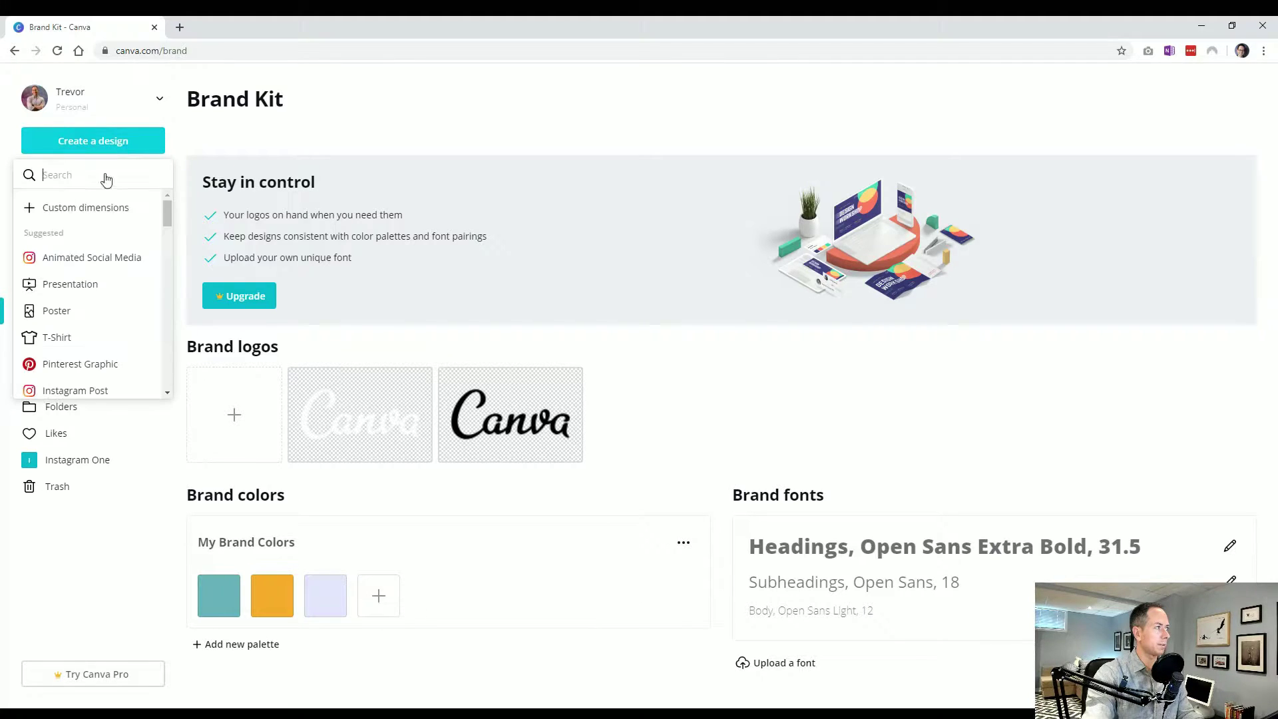
pyautogui.click(77, 315)
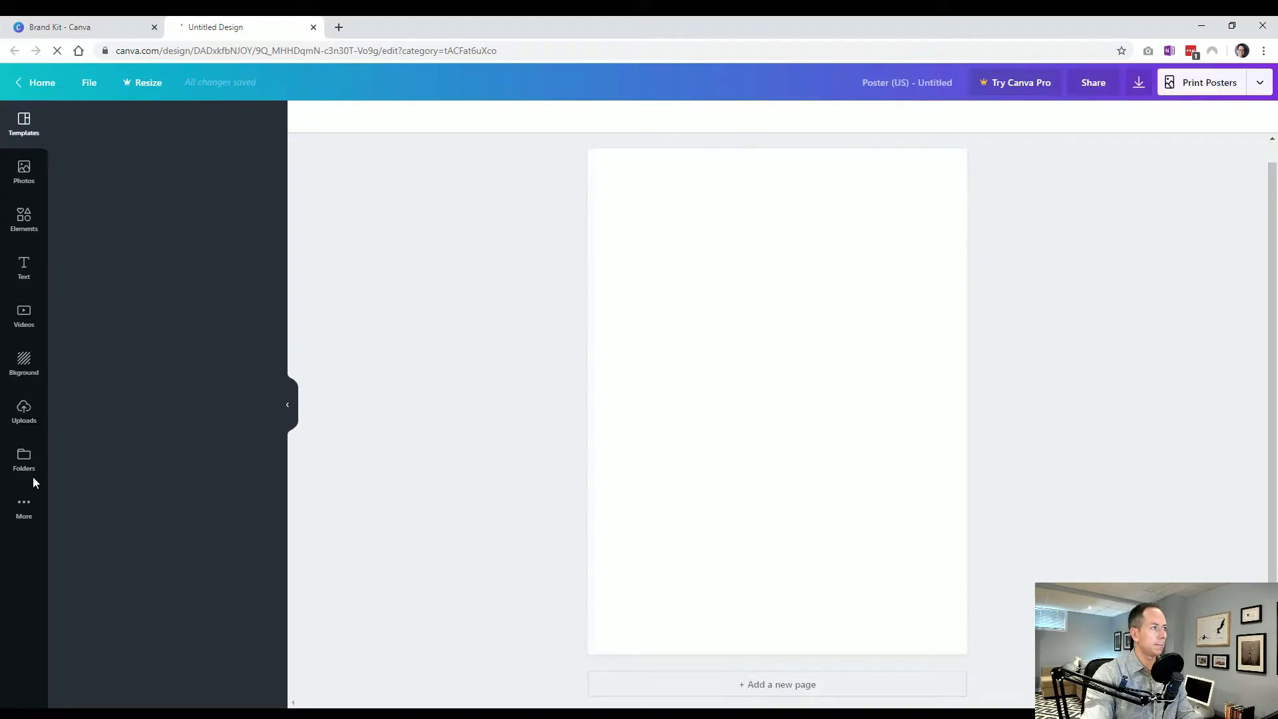
pyautogui.click(23, 218)
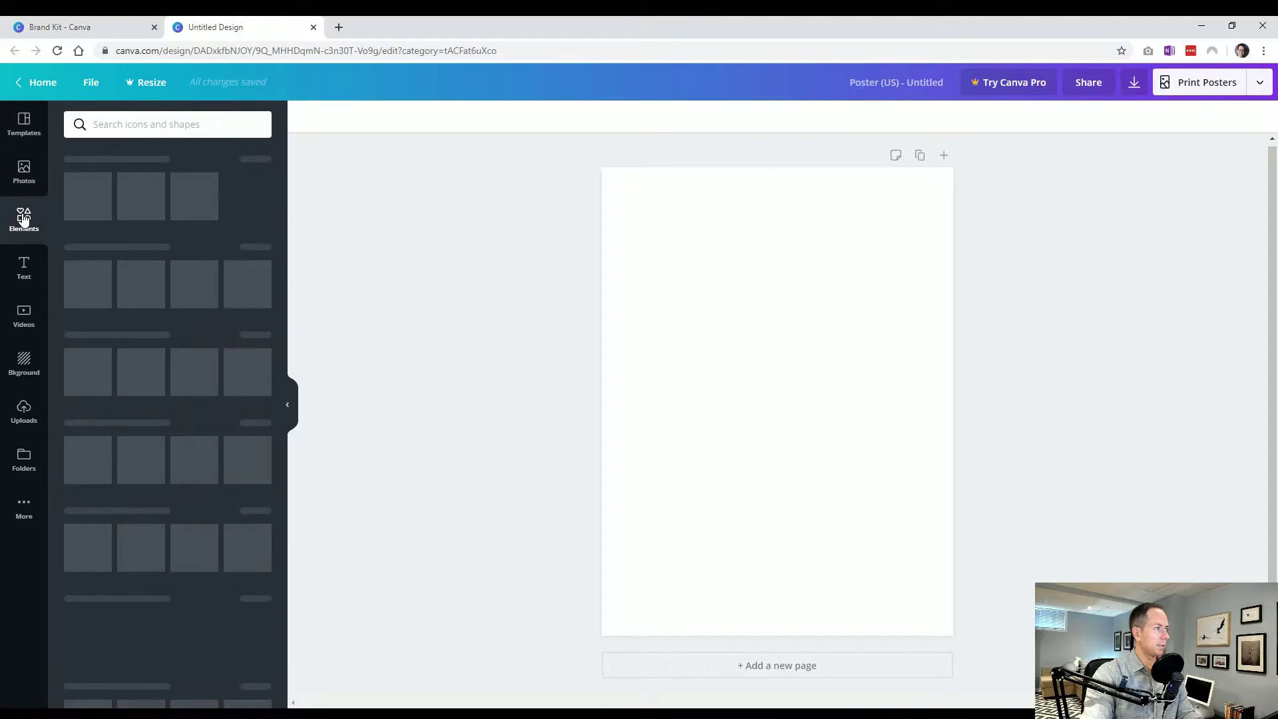
pyautogui.moveTo(193, 198); pyautogui.dragTo(696, 317)
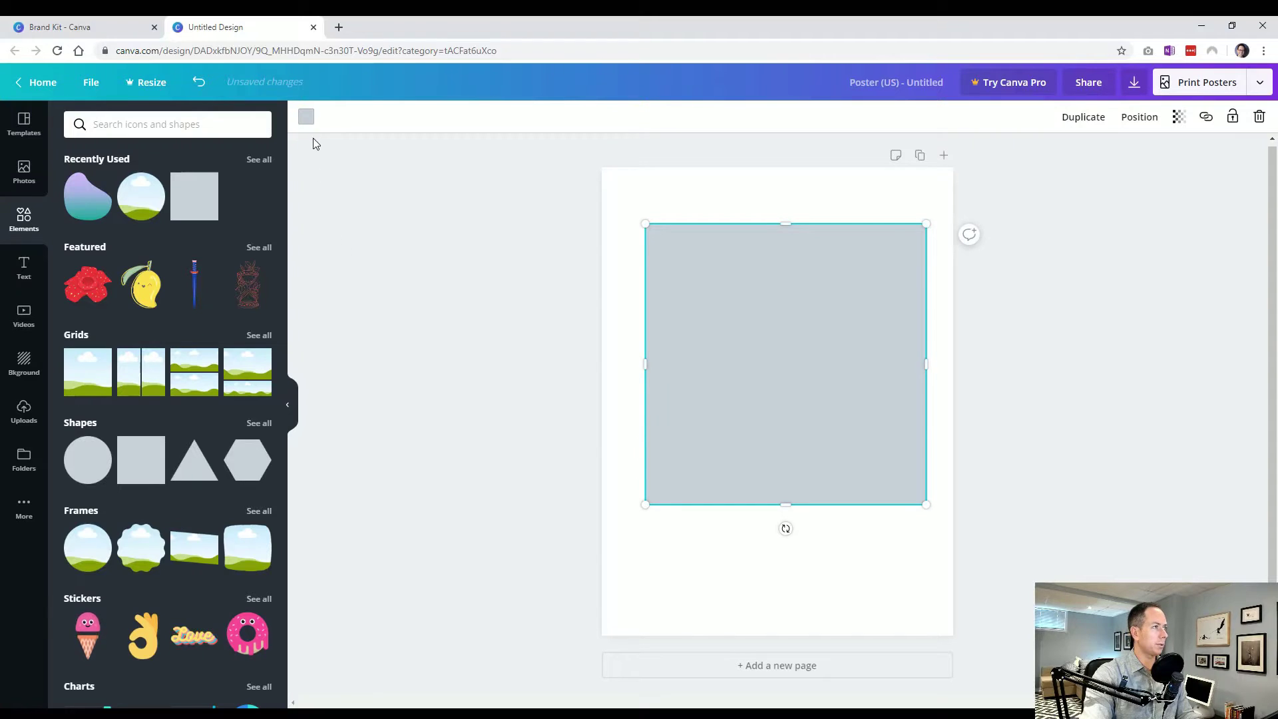
# Try the brand colours on the square and leave it filled teal
pyautogui.click(306, 118)
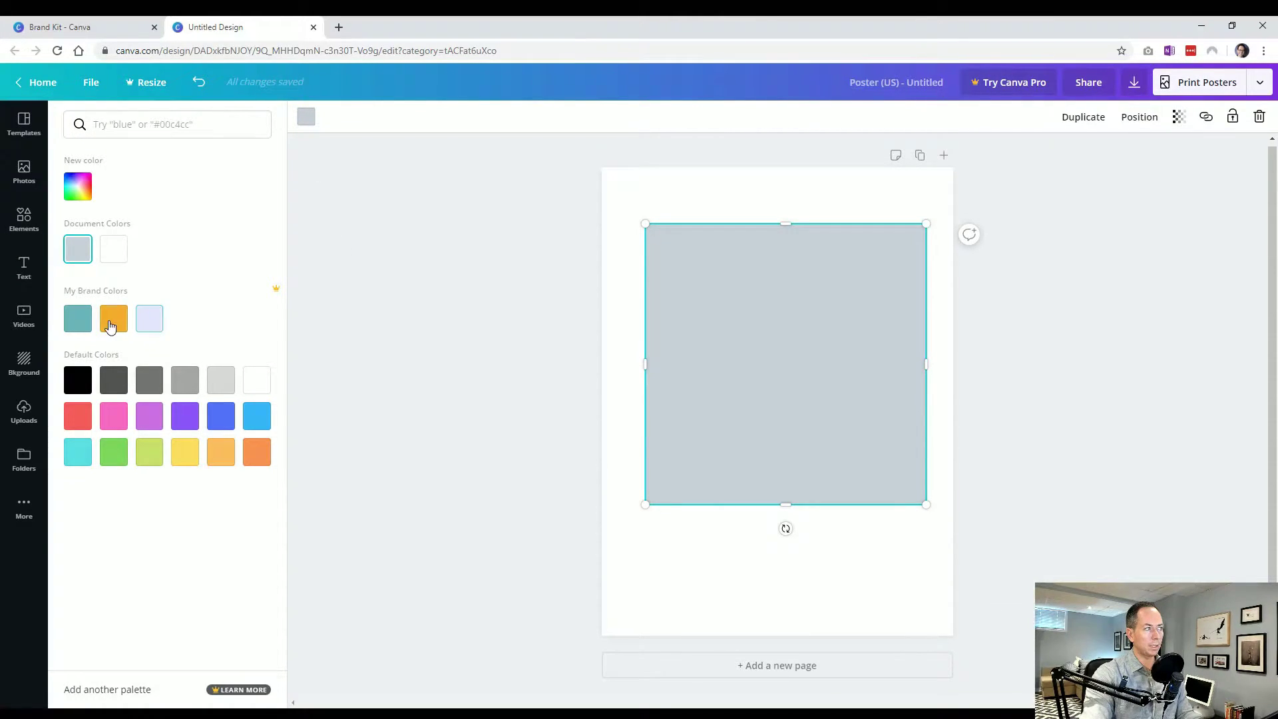
pyautogui.click(110, 326)
pyautogui.click(78, 328)
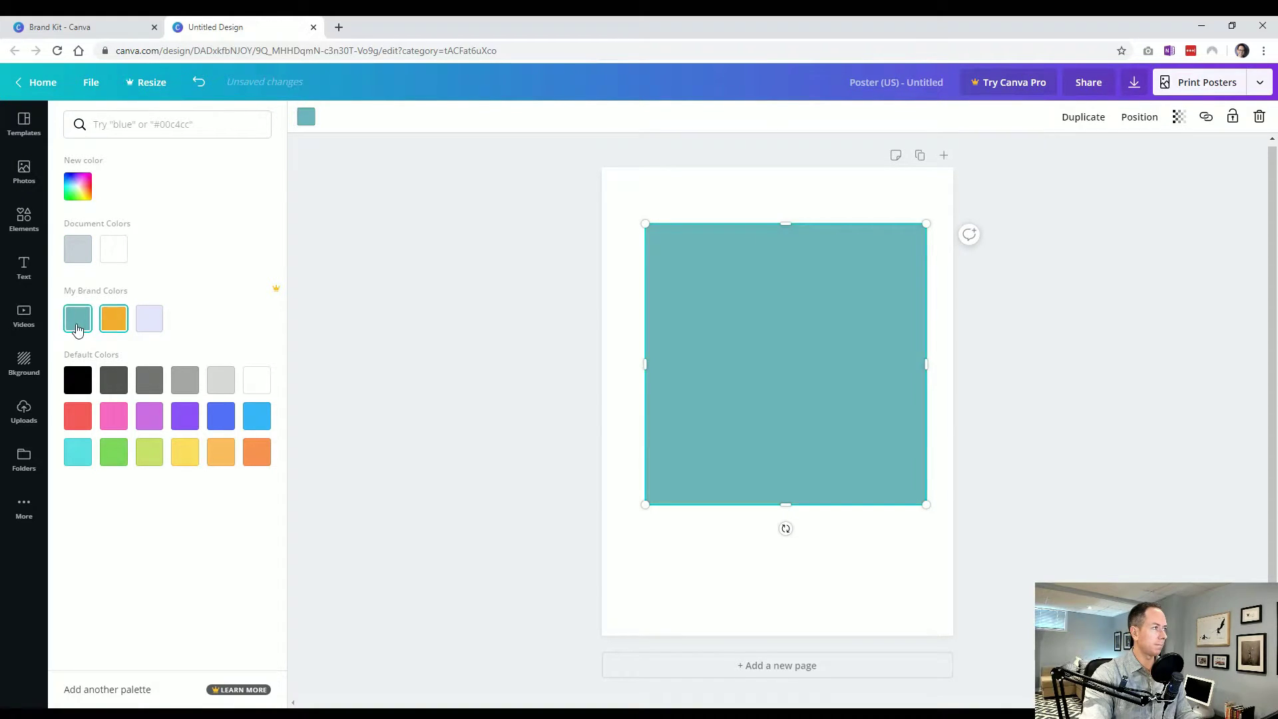
pyautogui.click(148, 320)
pyautogui.click(114, 321)
pyautogui.click(80, 324)
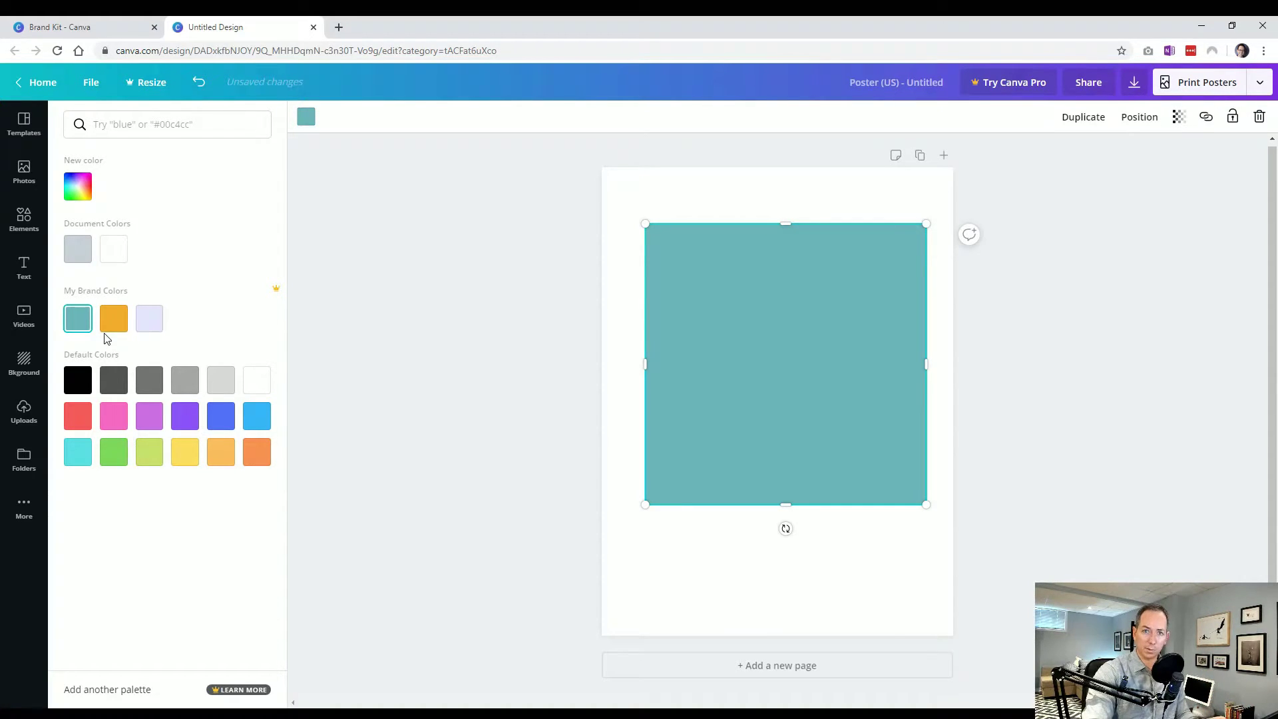
pyautogui.press('Escape')
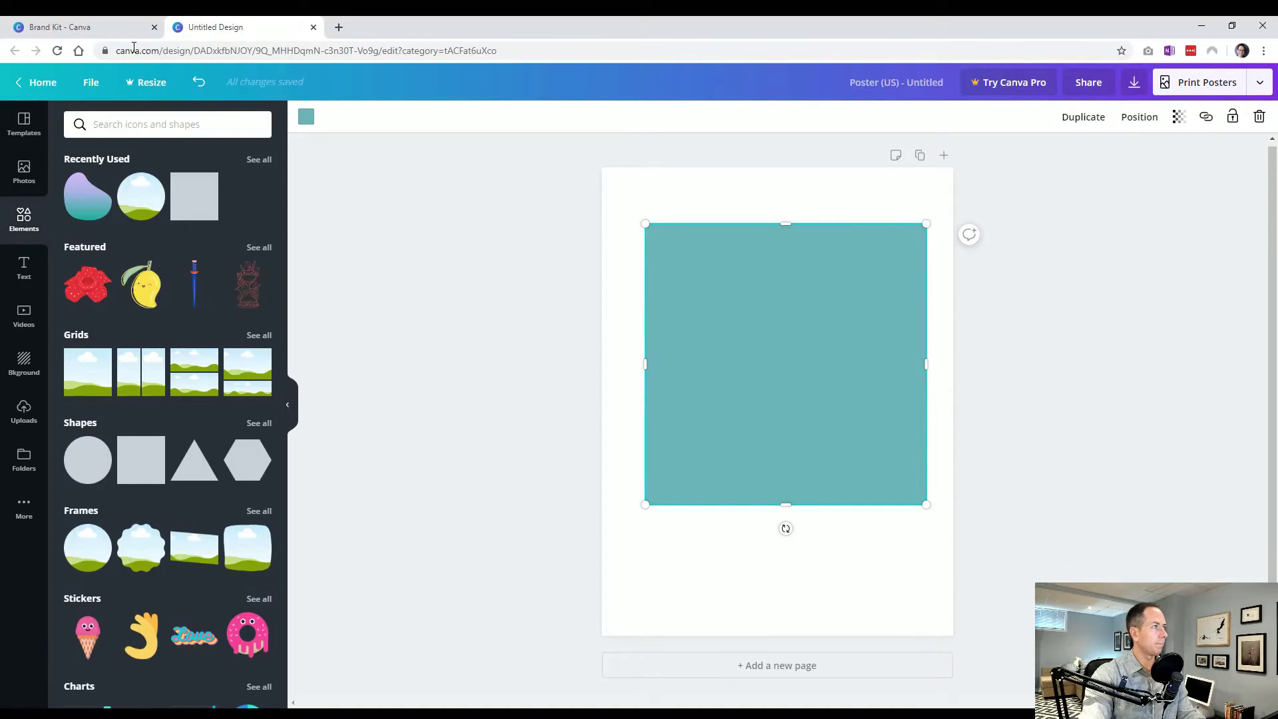
pyautogui.click(313, 27)
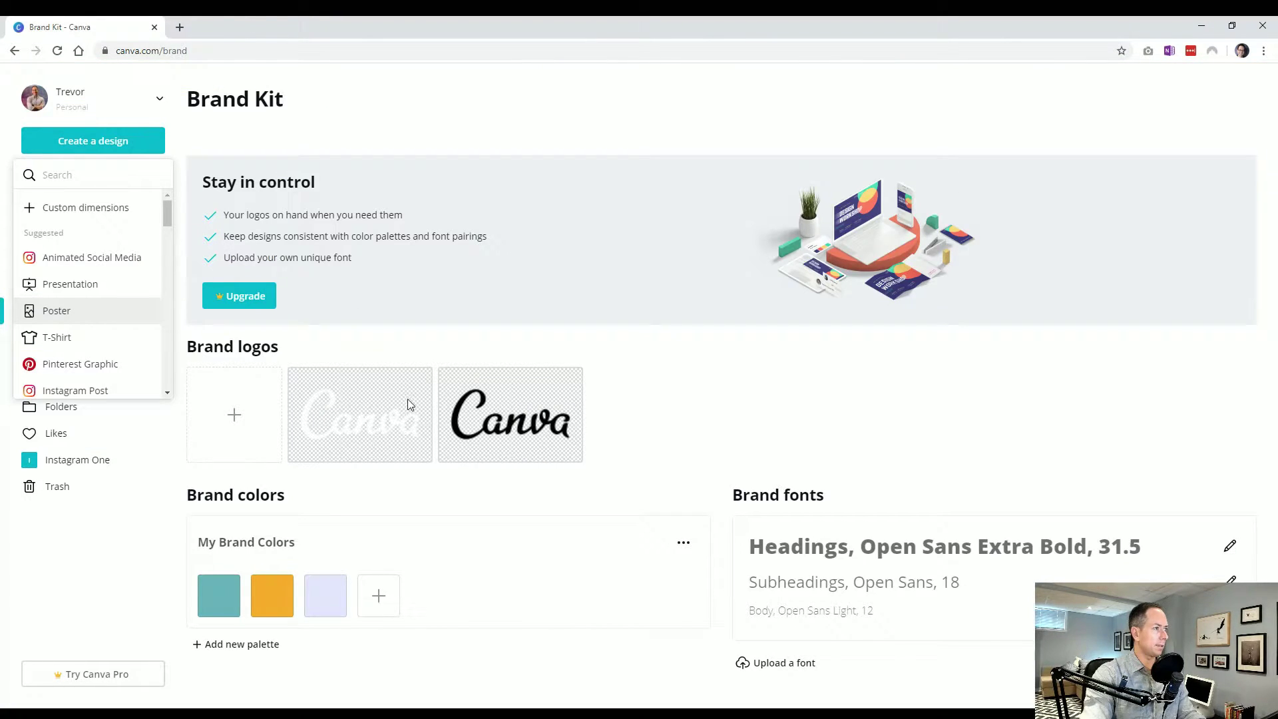
pyautogui.click(526, 492)
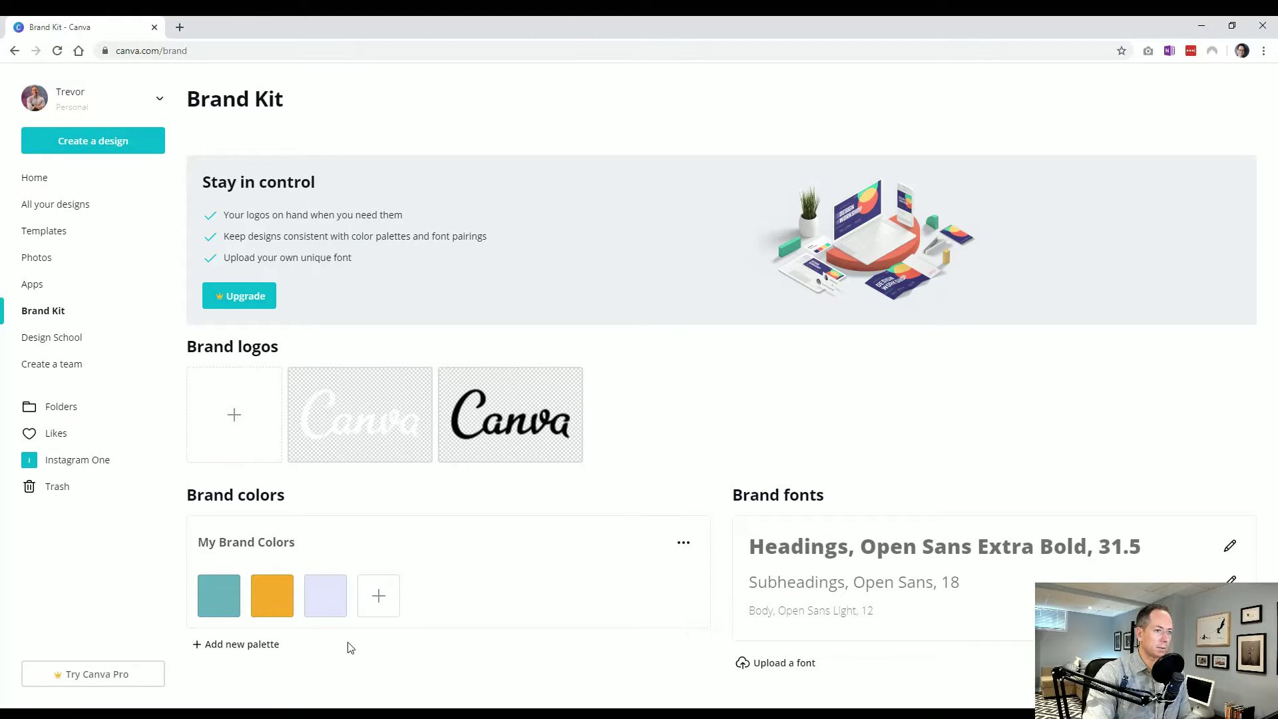
pyautogui.click(241, 422)
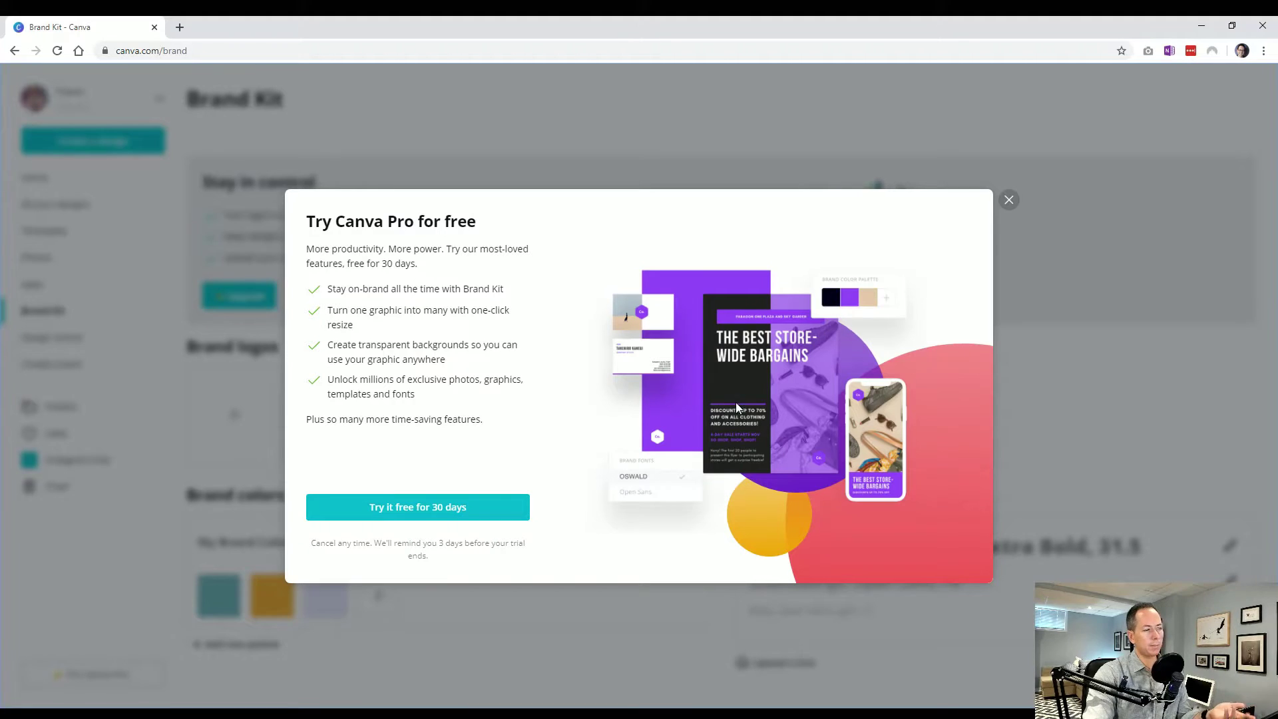
pyautogui.click(1008, 200)
pyautogui.click(1229, 544)
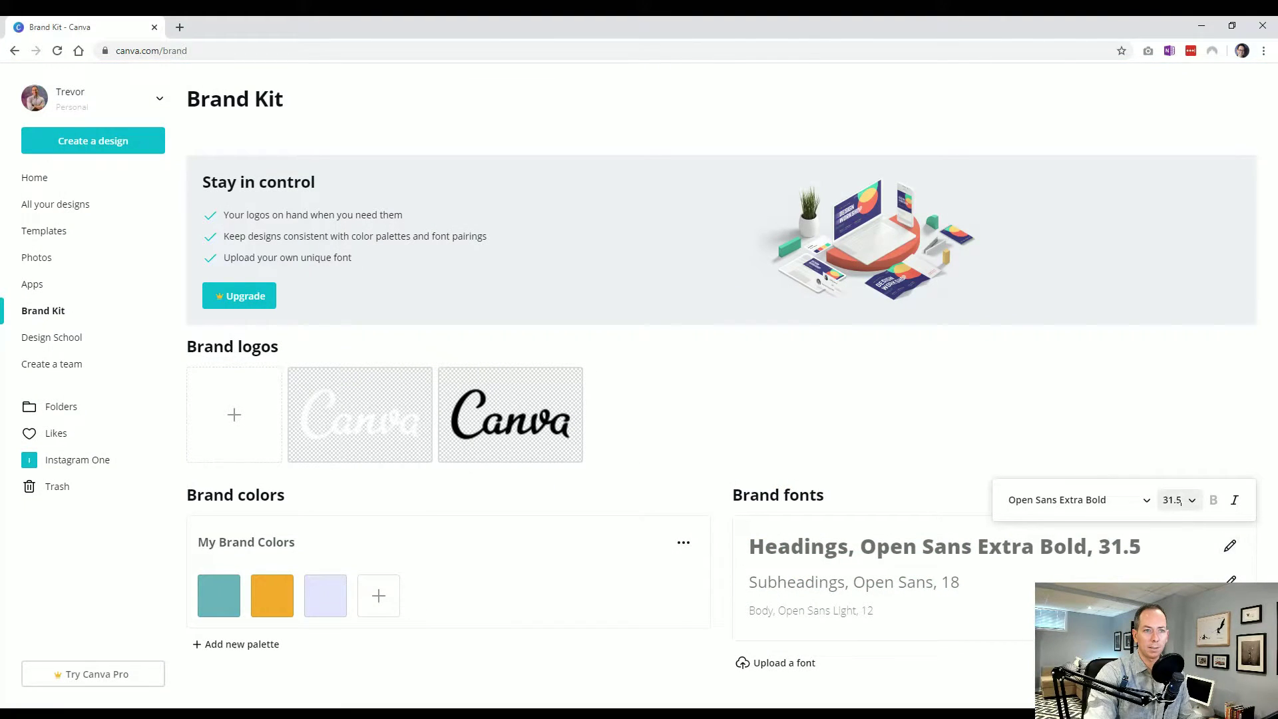
pyautogui.click(1191, 500)
pyautogui.click(1170, 448)
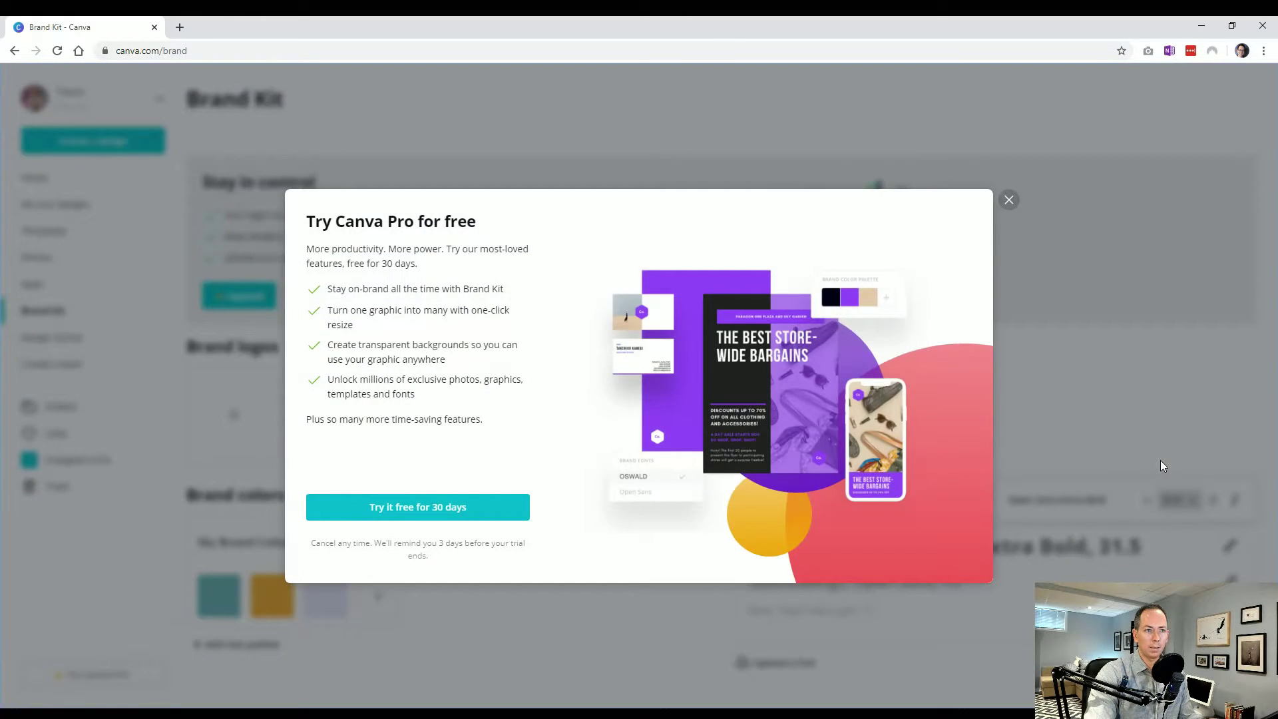
pyautogui.click(1008, 201)
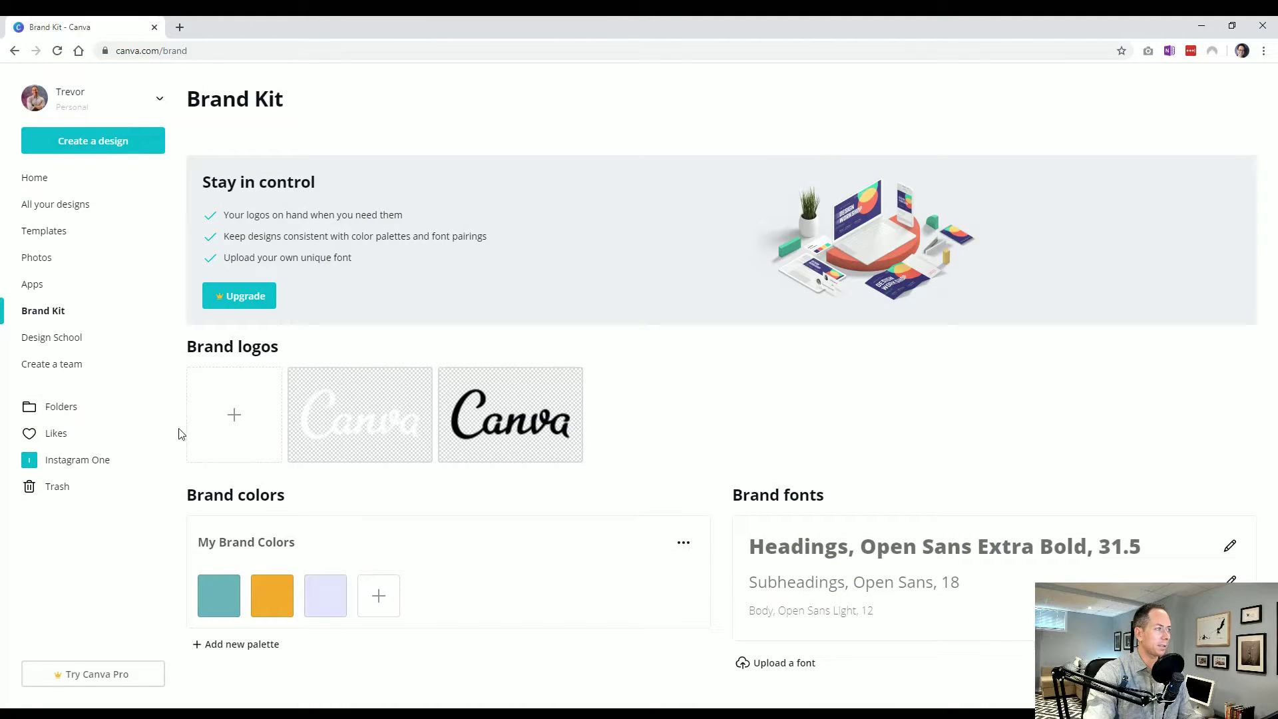
# Browse the Design School courses and tutorials, then close it to return to Brand Kit
pyautogui.click(67, 338)
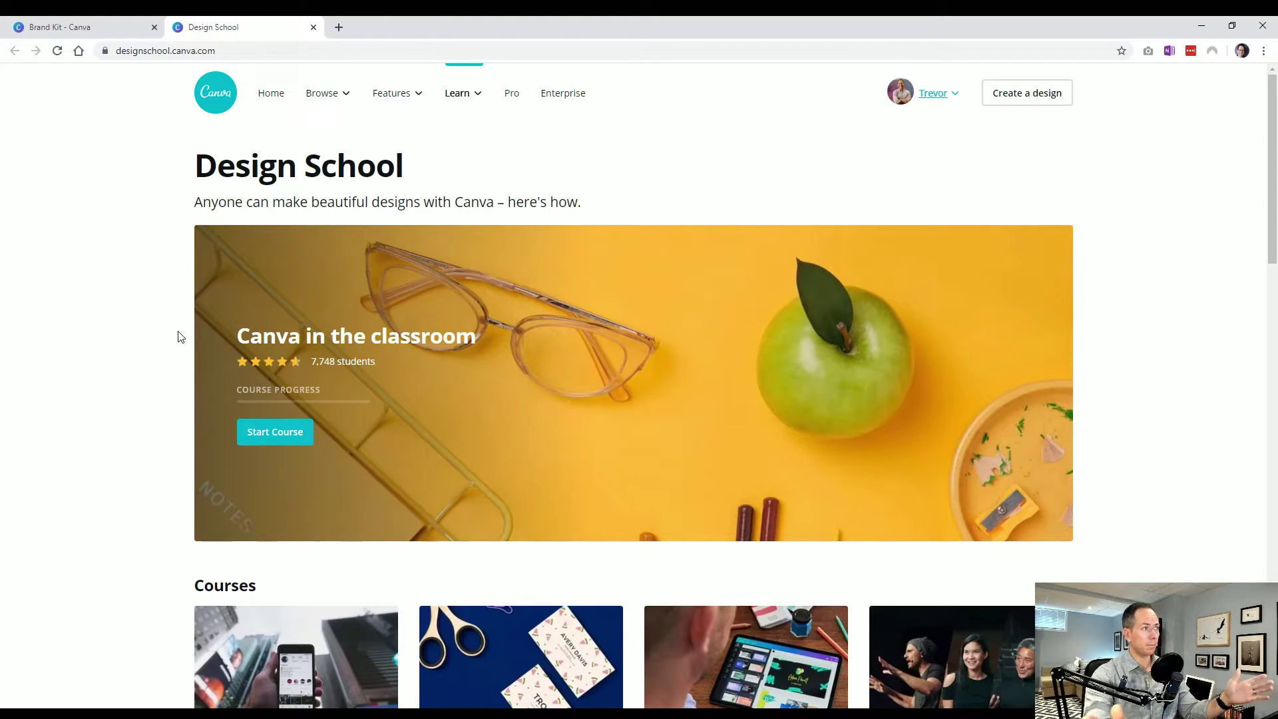
pyautogui.scroll(-3, 160, 301)
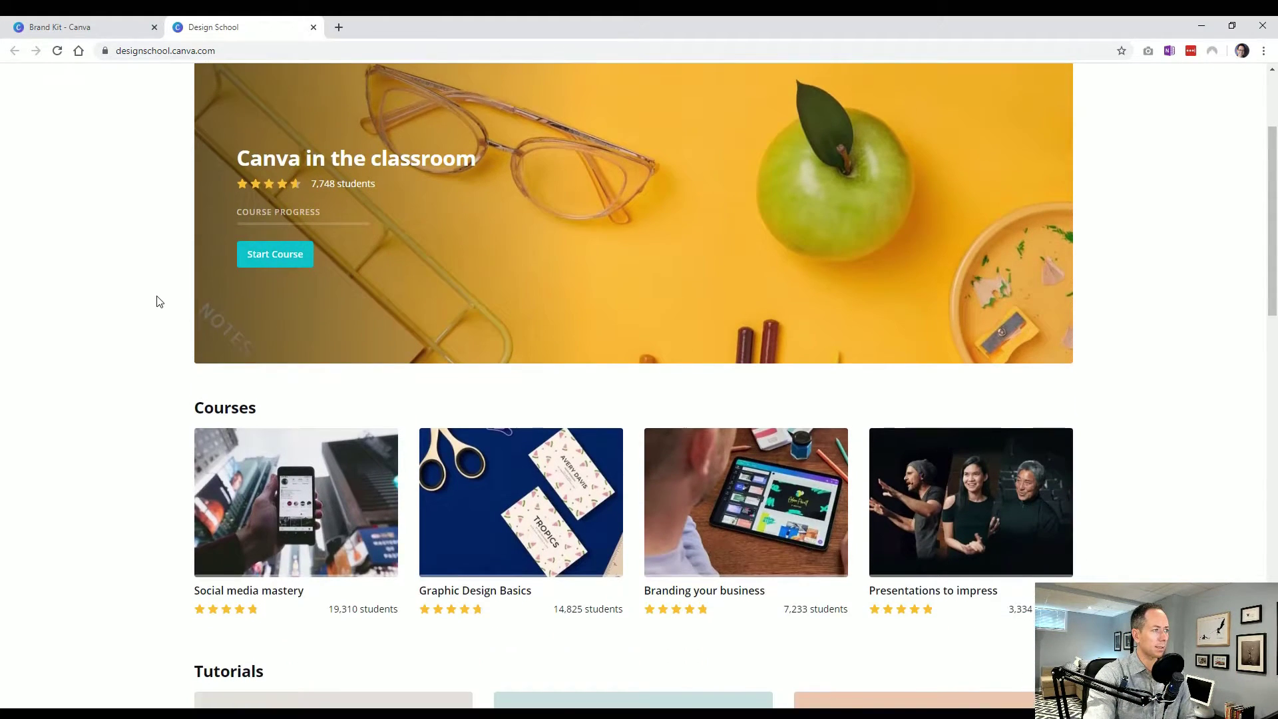
pyautogui.scroll(-3, 160, 302)
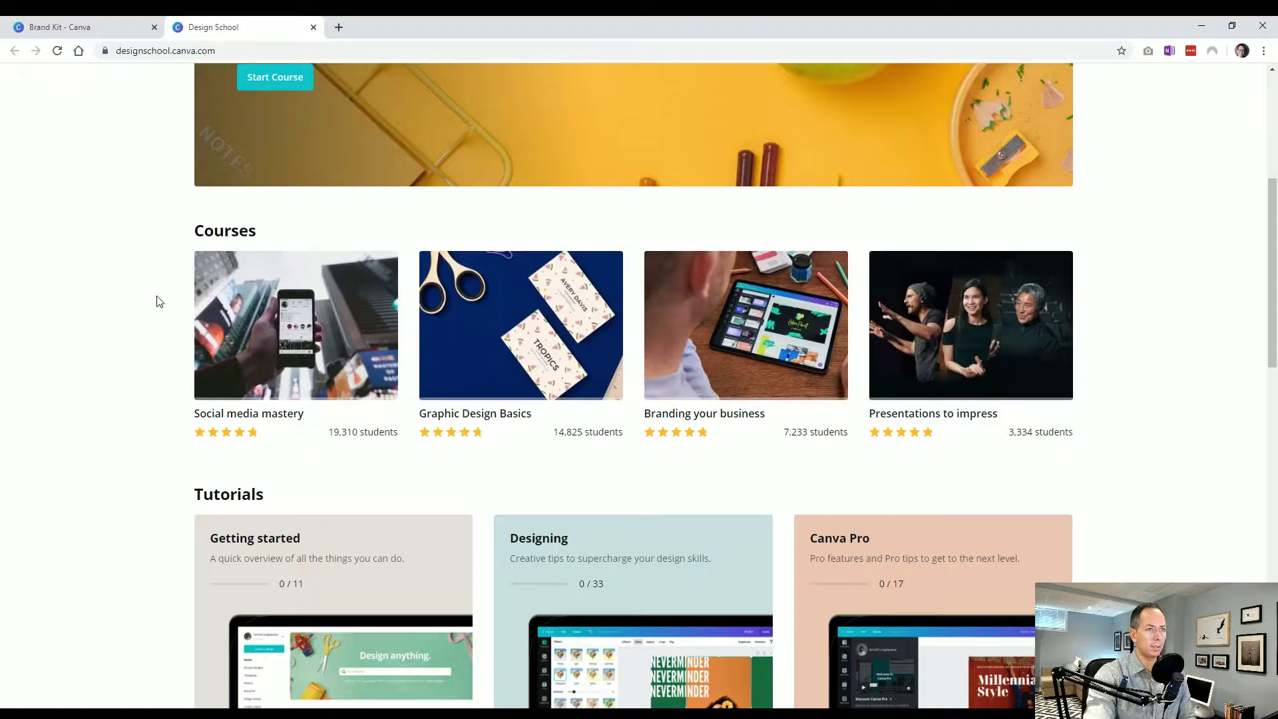
pyautogui.scroll(-4, 160, 301)
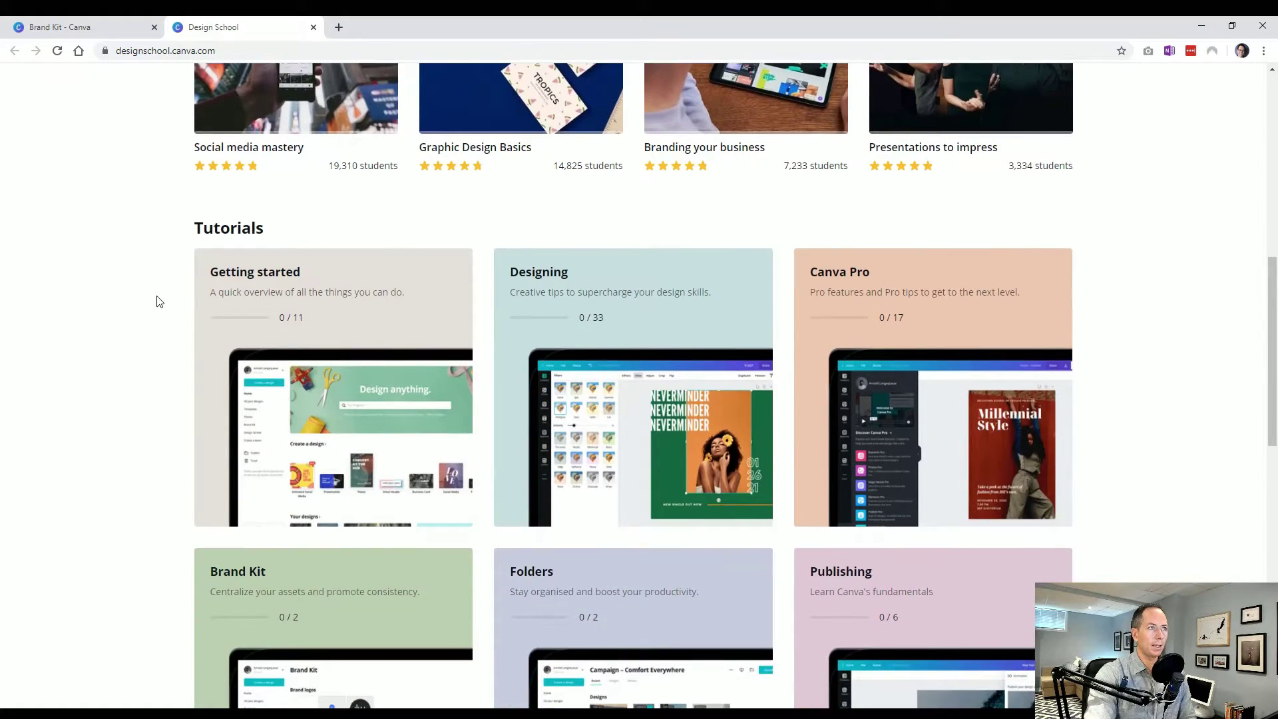
pyautogui.scroll(4, 159, 301)
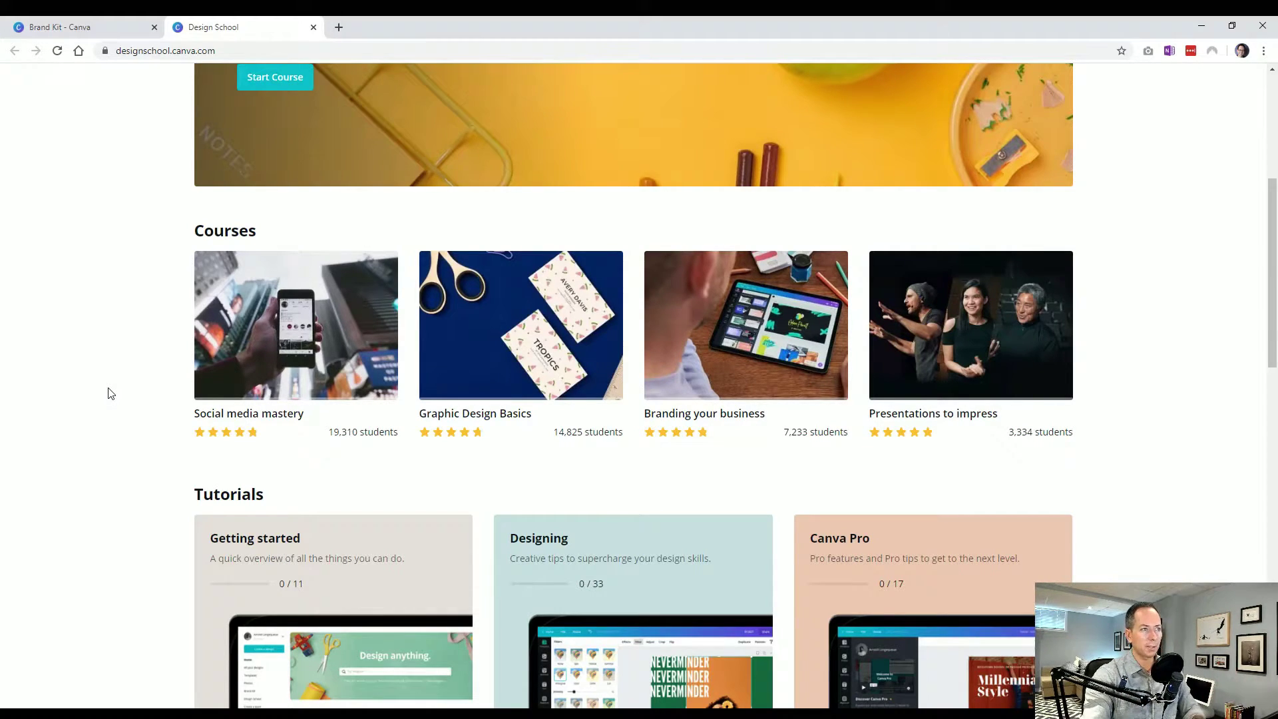
pyautogui.scroll(-3, 110, 436)
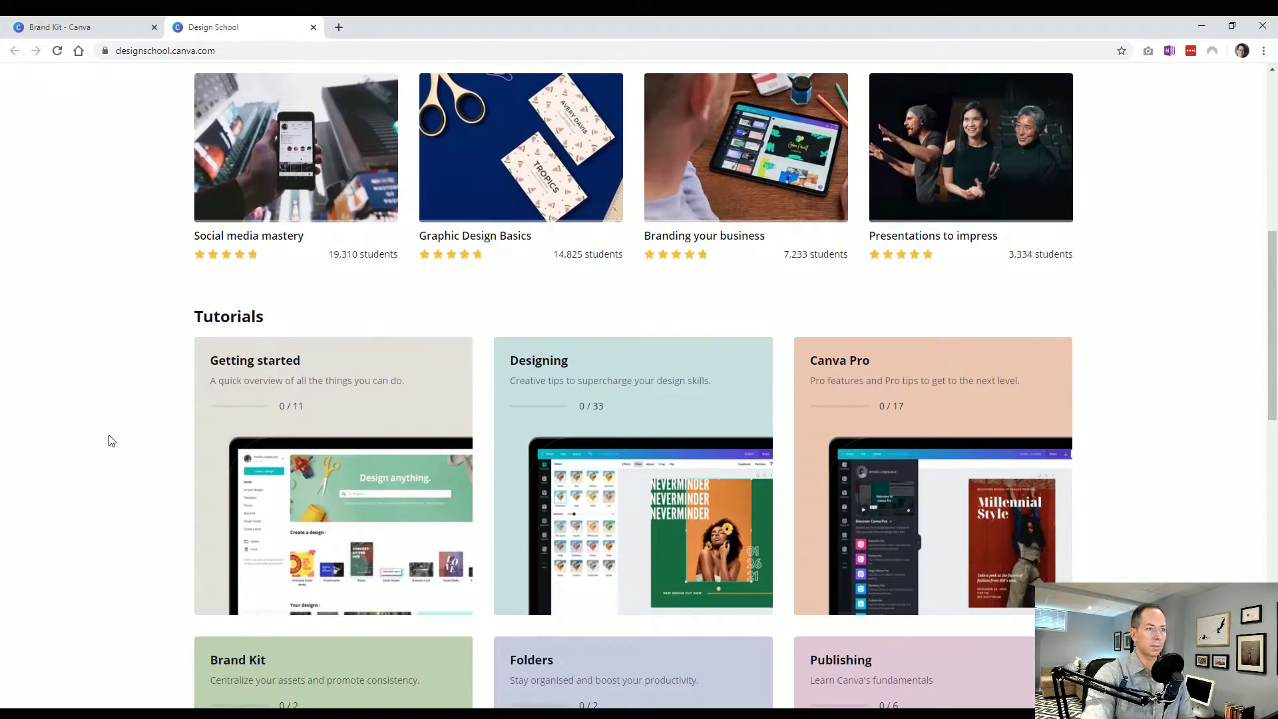
pyautogui.scroll(-5, 111, 440)
pyautogui.scroll(2, 112, 441)
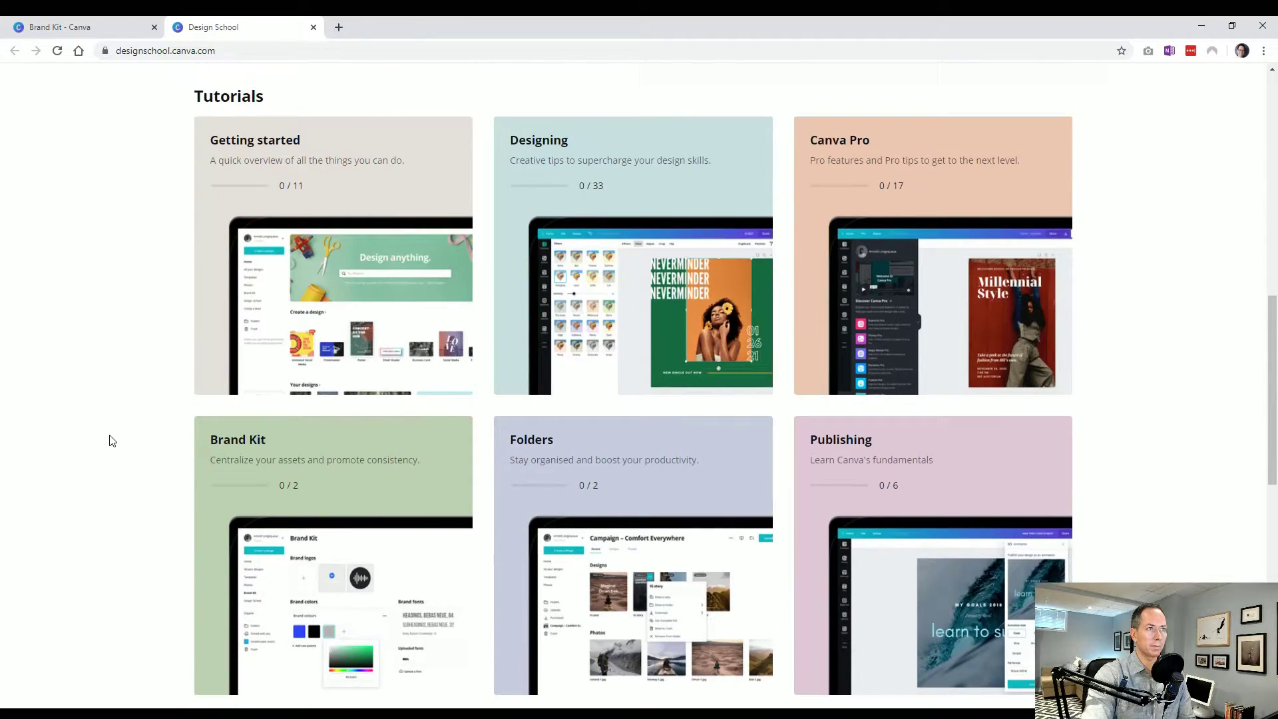
pyautogui.scroll(11, 110, 440)
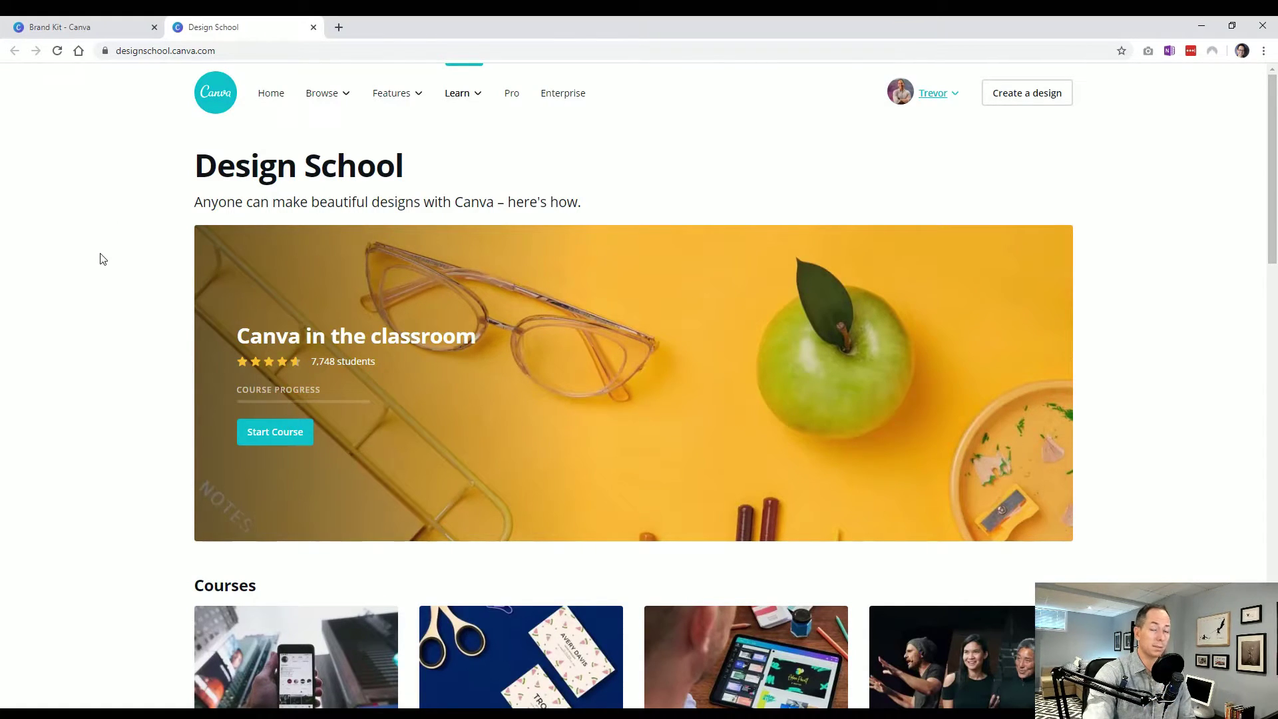
pyautogui.click(313, 27)
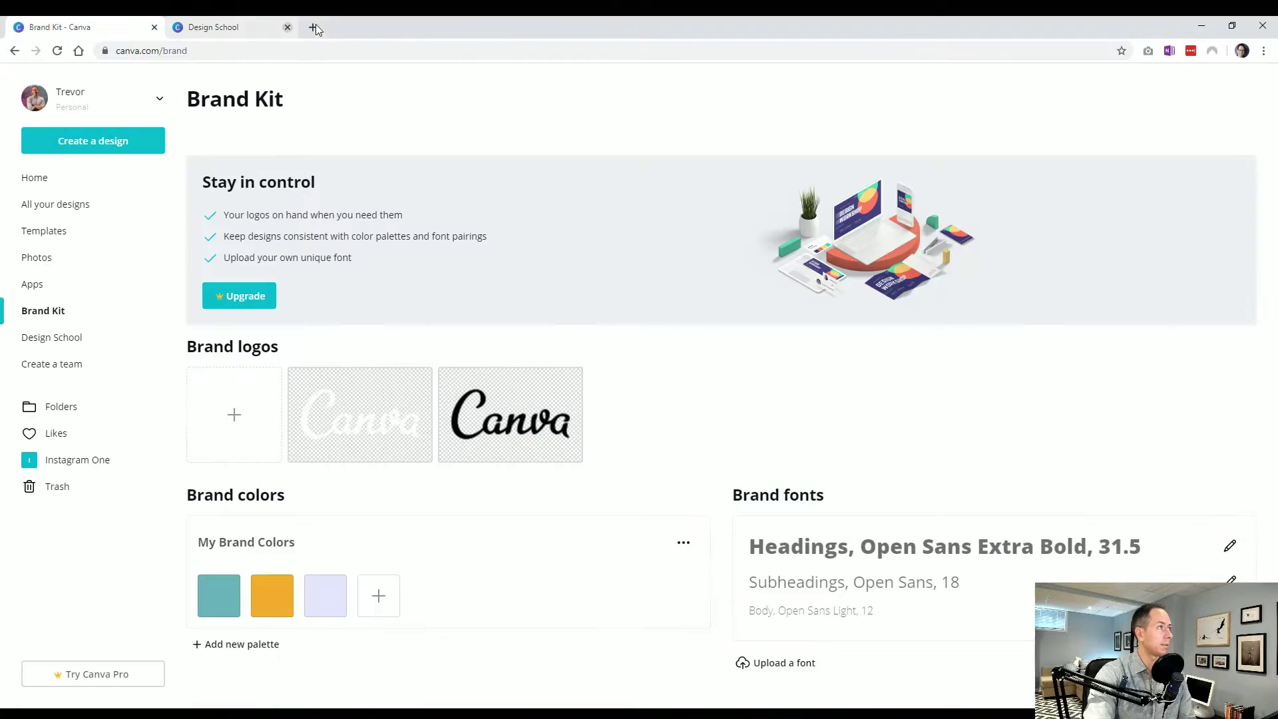
# Start creating a team and enter a test invitee's e-mail address, keeping the Member role
pyautogui.click(79, 363)
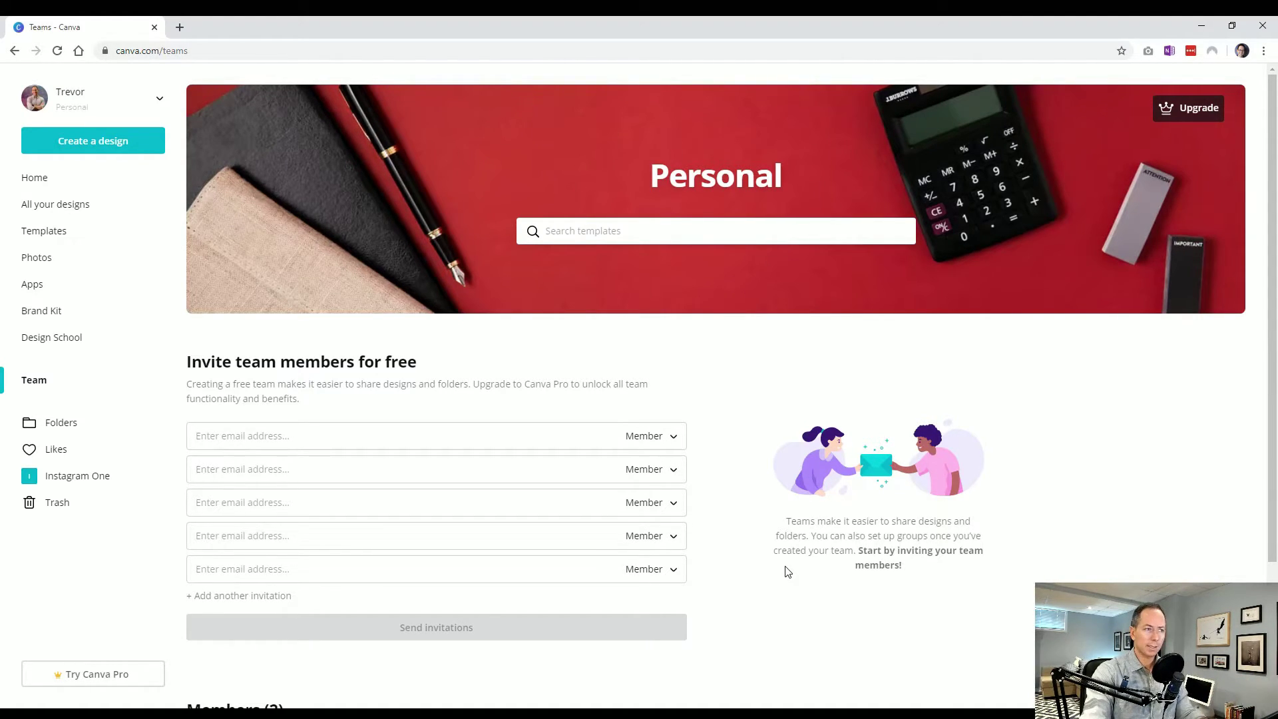
pyautogui.click(441, 434)
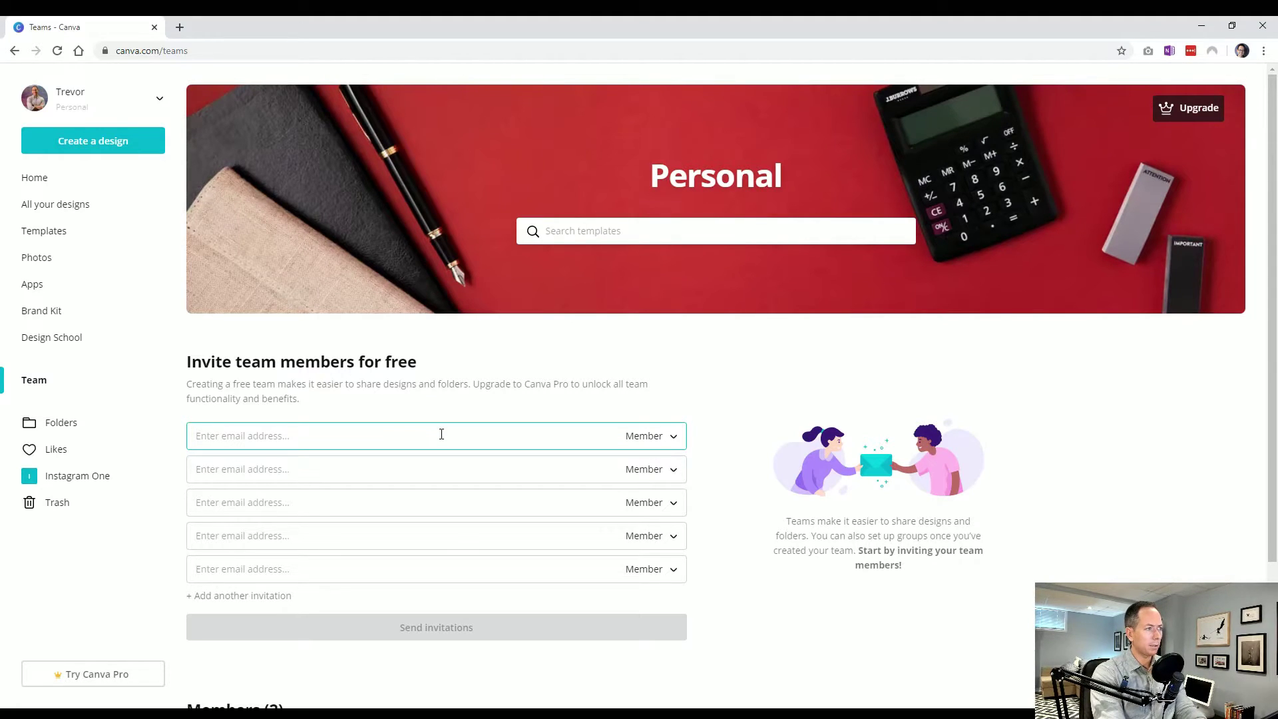
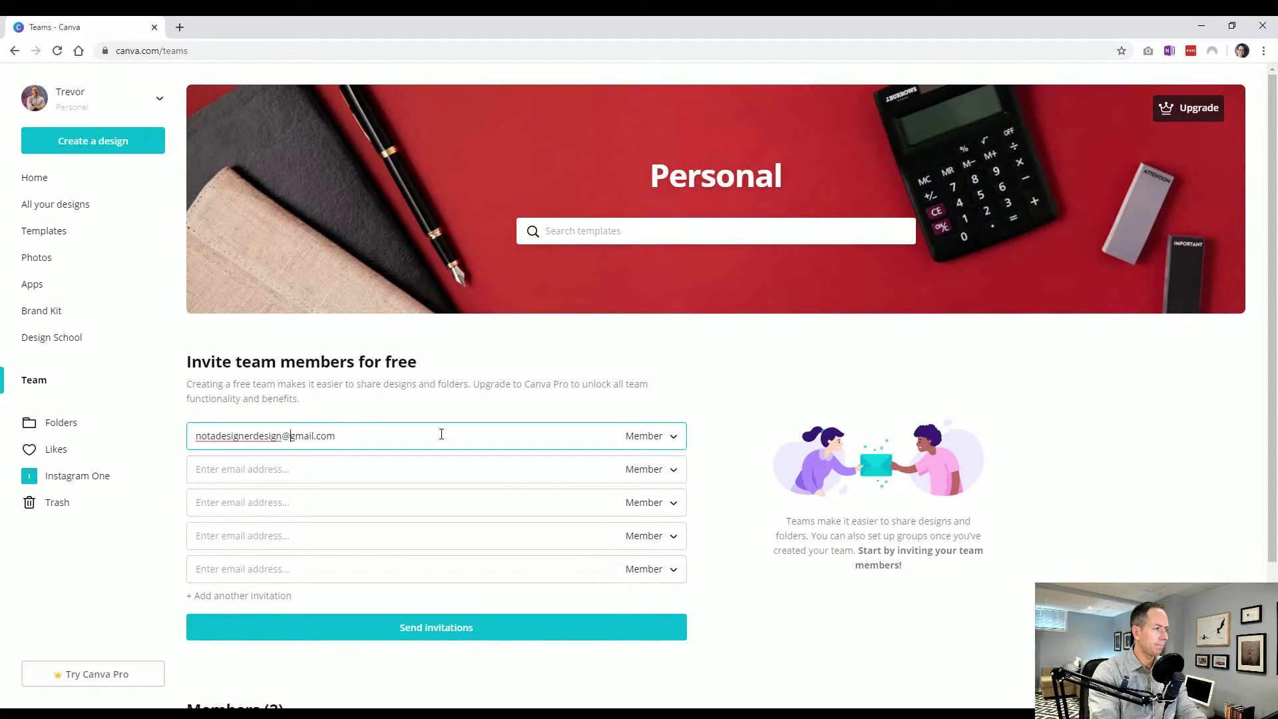
pyautogui.press('Left')
pyautogui.press('Left')
pyautogui.press('Left')
pyautogui.press('Left')
pyautogui.press('Left')
pyautogui.press('Left')
pyautogui.press('Left')
pyautogui.press('Left')
pyautogui.press('Left')
pyautogui.press('Left')
pyautogui.write('+1')
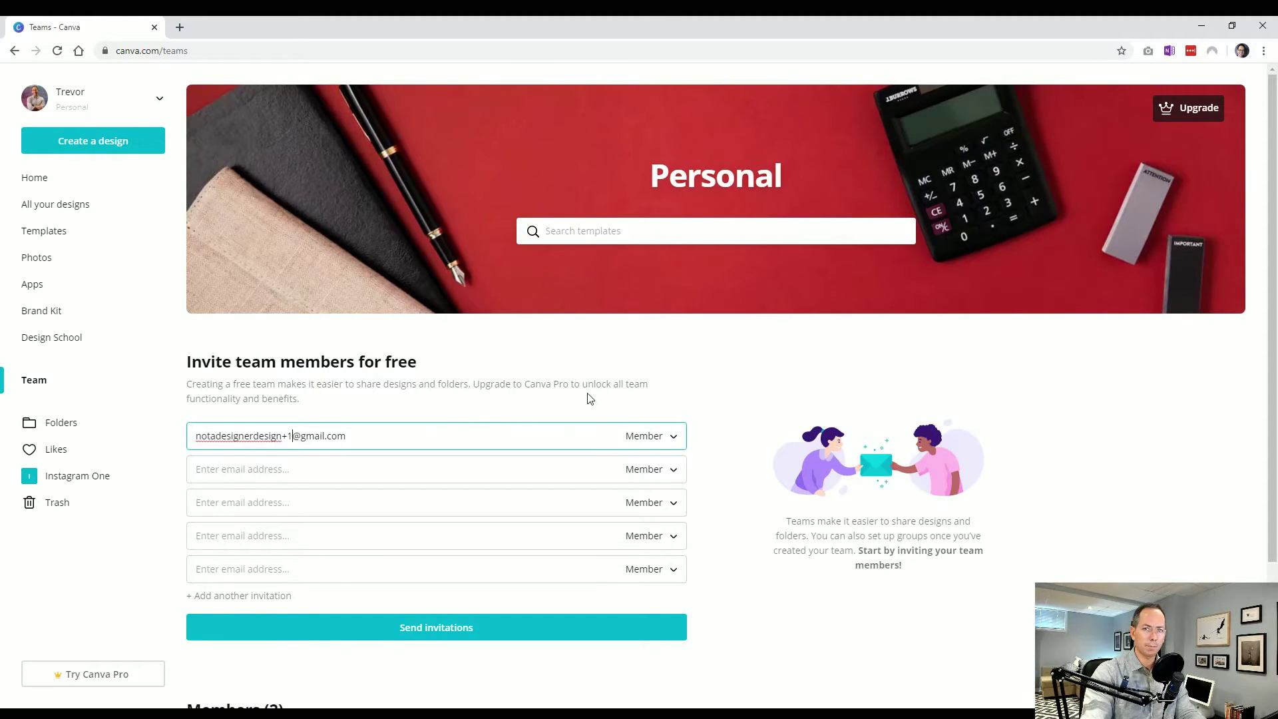
pyautogui.click(636, 434)
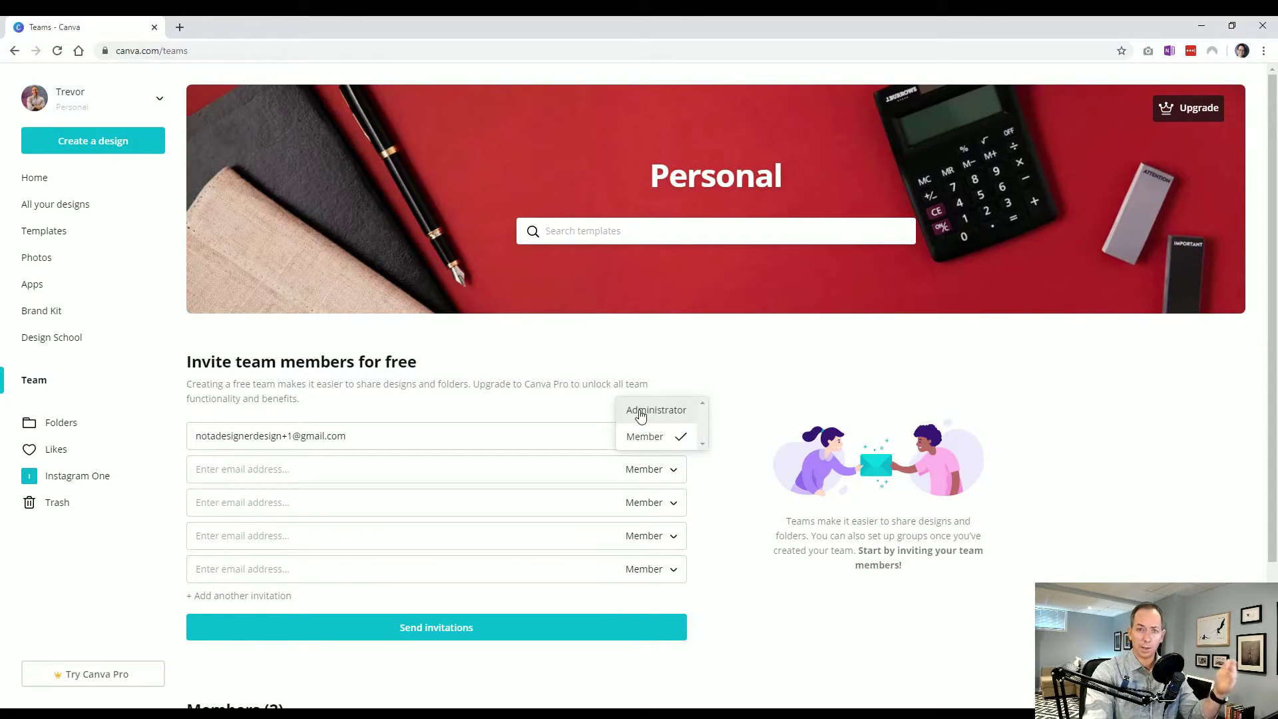
pyautogui.click(539, 403)
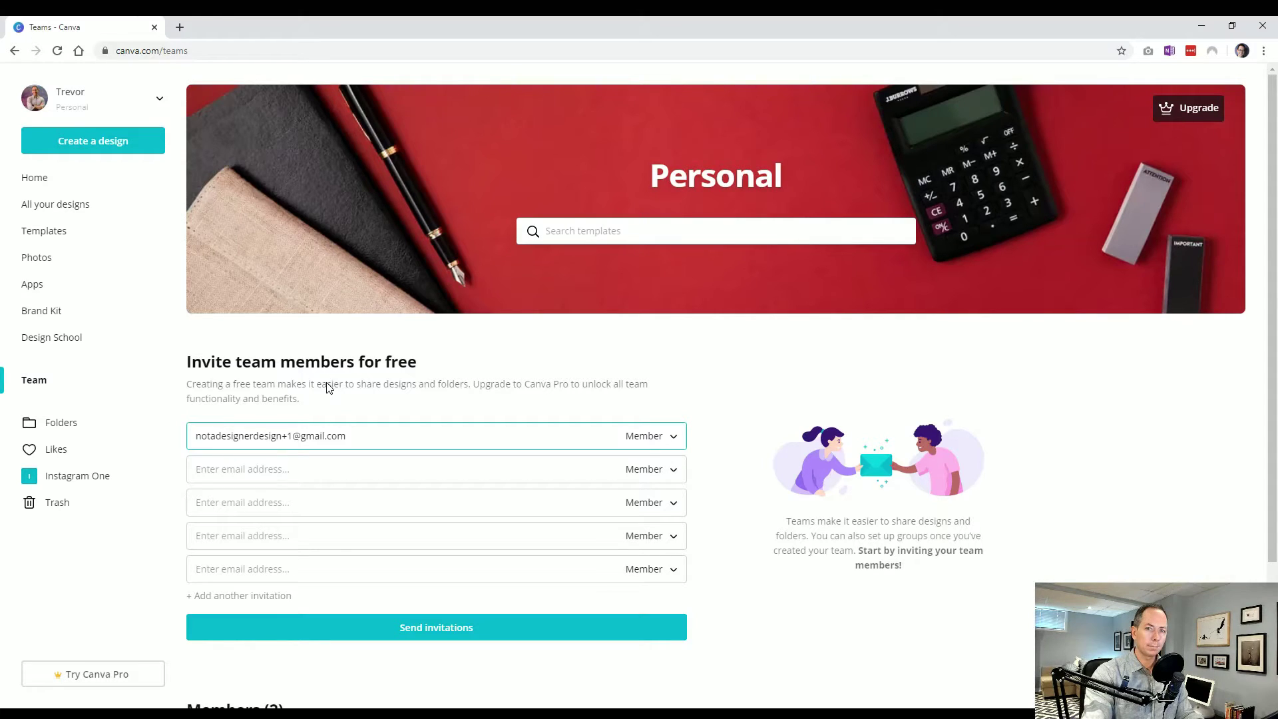
# Open Folders, look inside the Likes folder, then go back to Folders
pyautogui.click(61, 422)
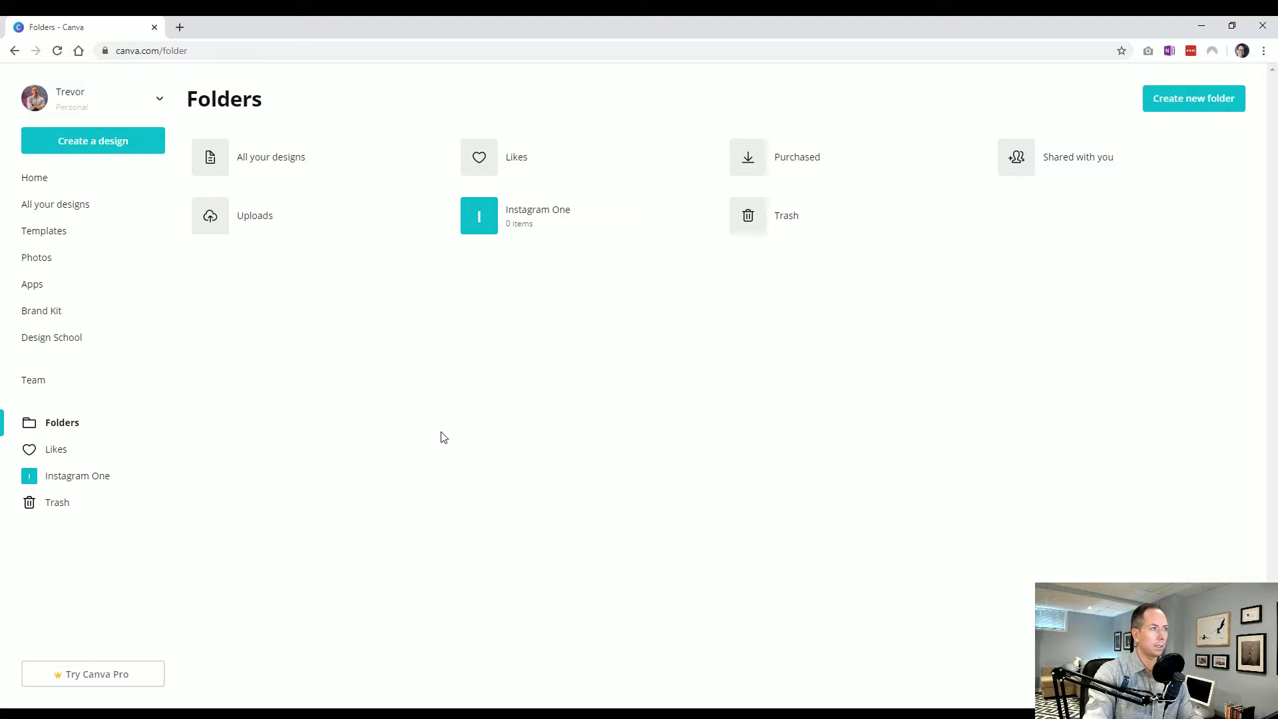
pyautogui.click(506, 158)
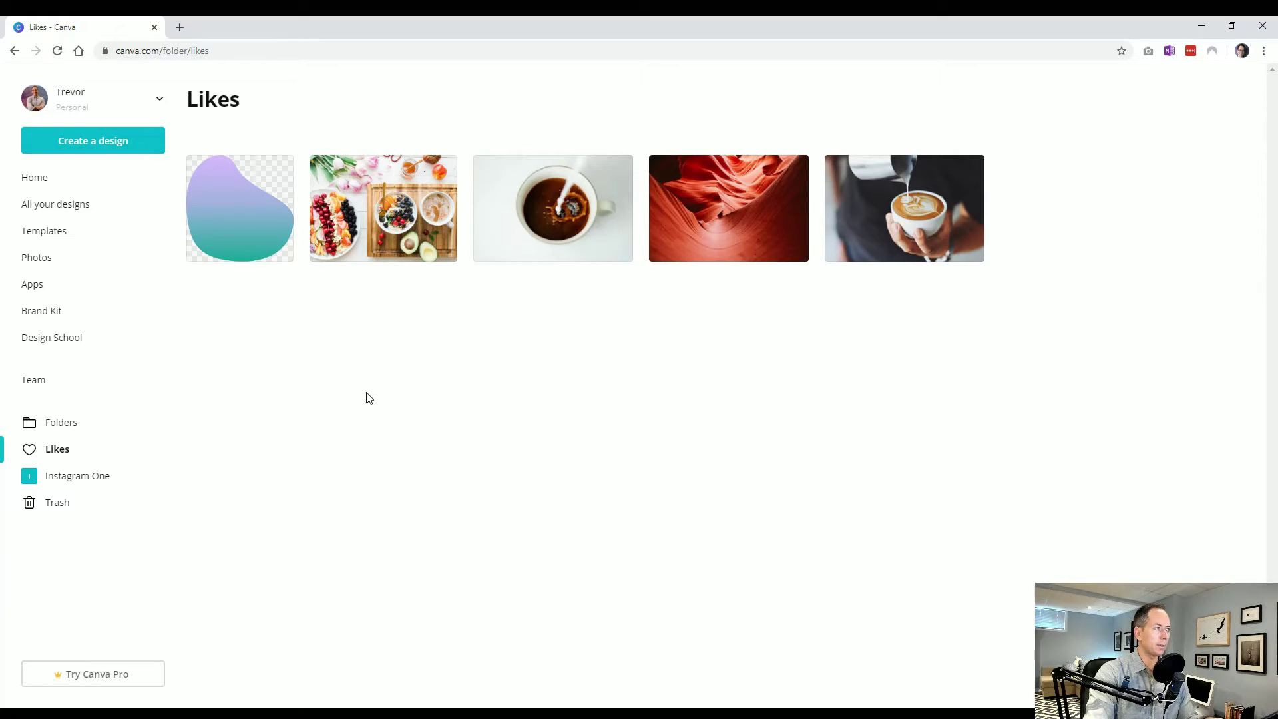
pyautogui.hotkey('alt', 'Left')
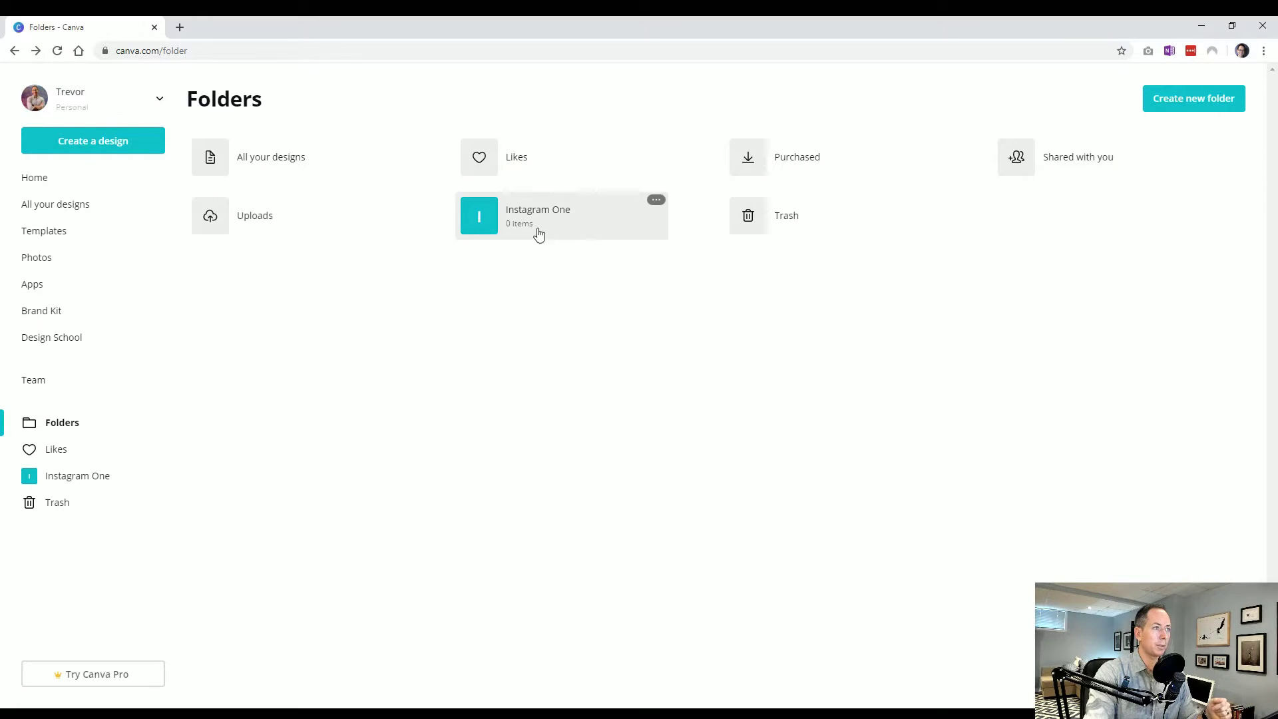
# Create a folder named 'Pinterest', keeping Can edit permission
pyautogui.click(1171, 100)
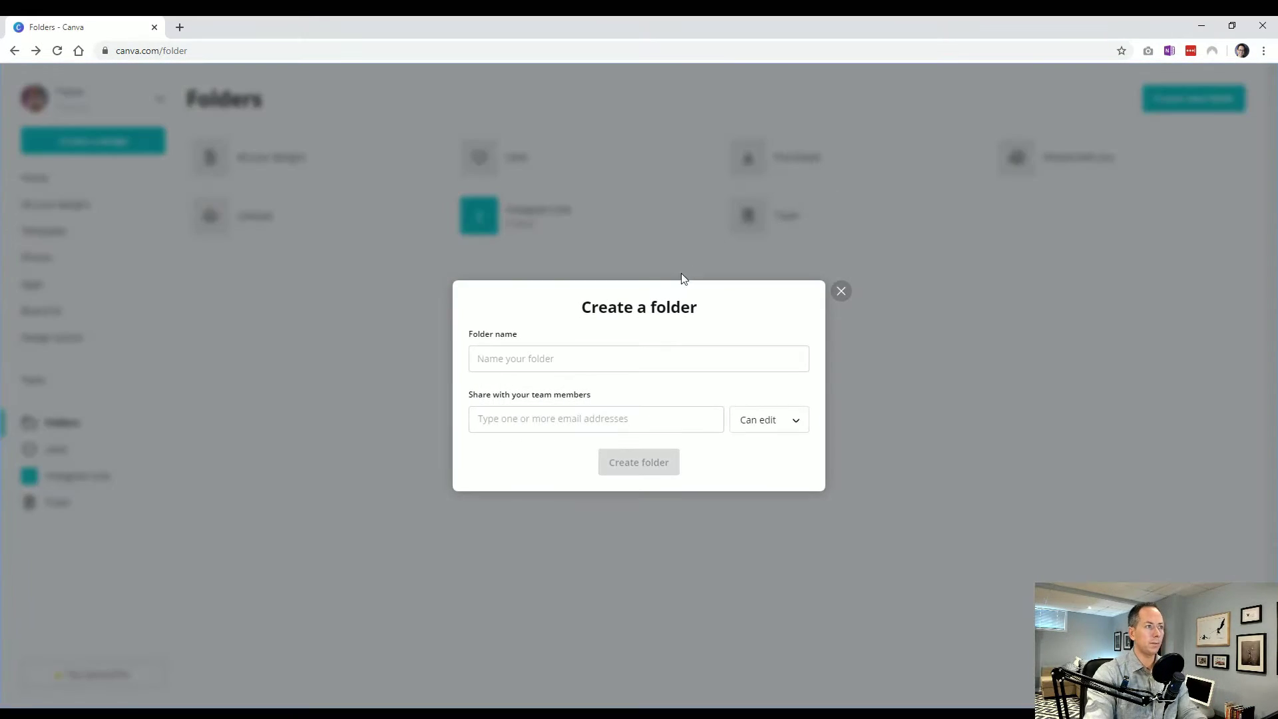
pyautogui.write('Pinterest')
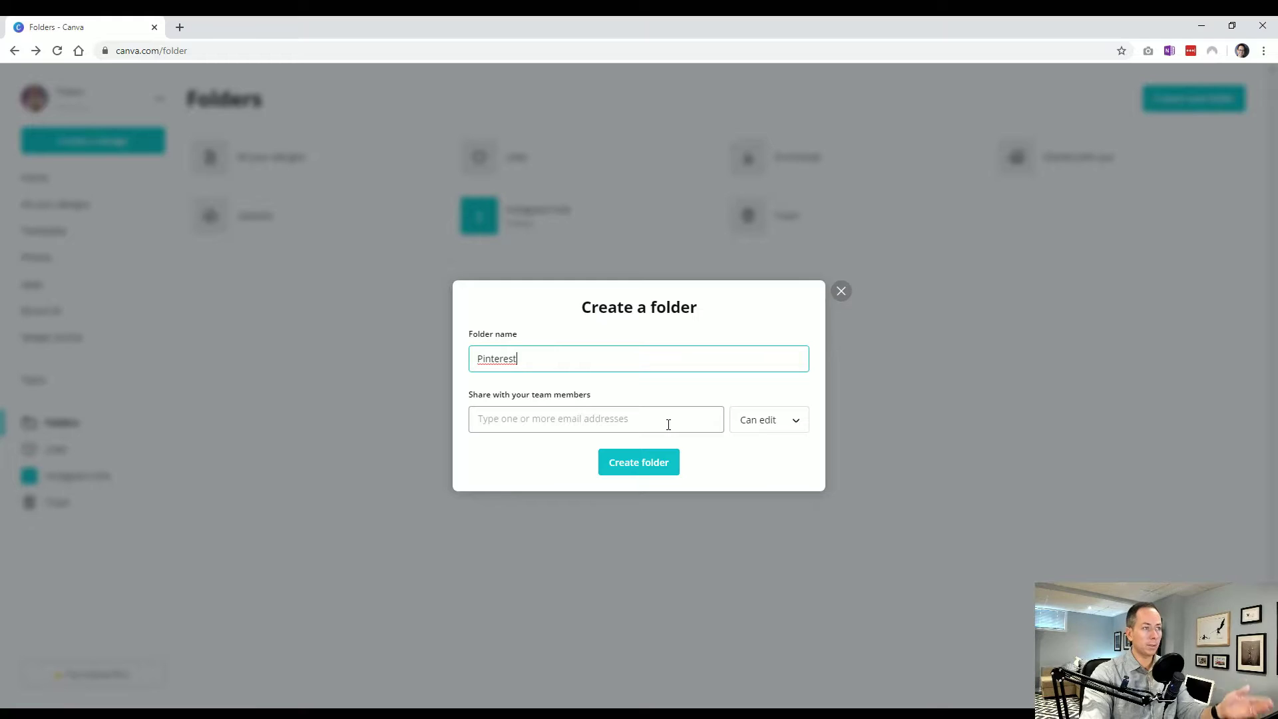
pyautogui.click(768, 419)
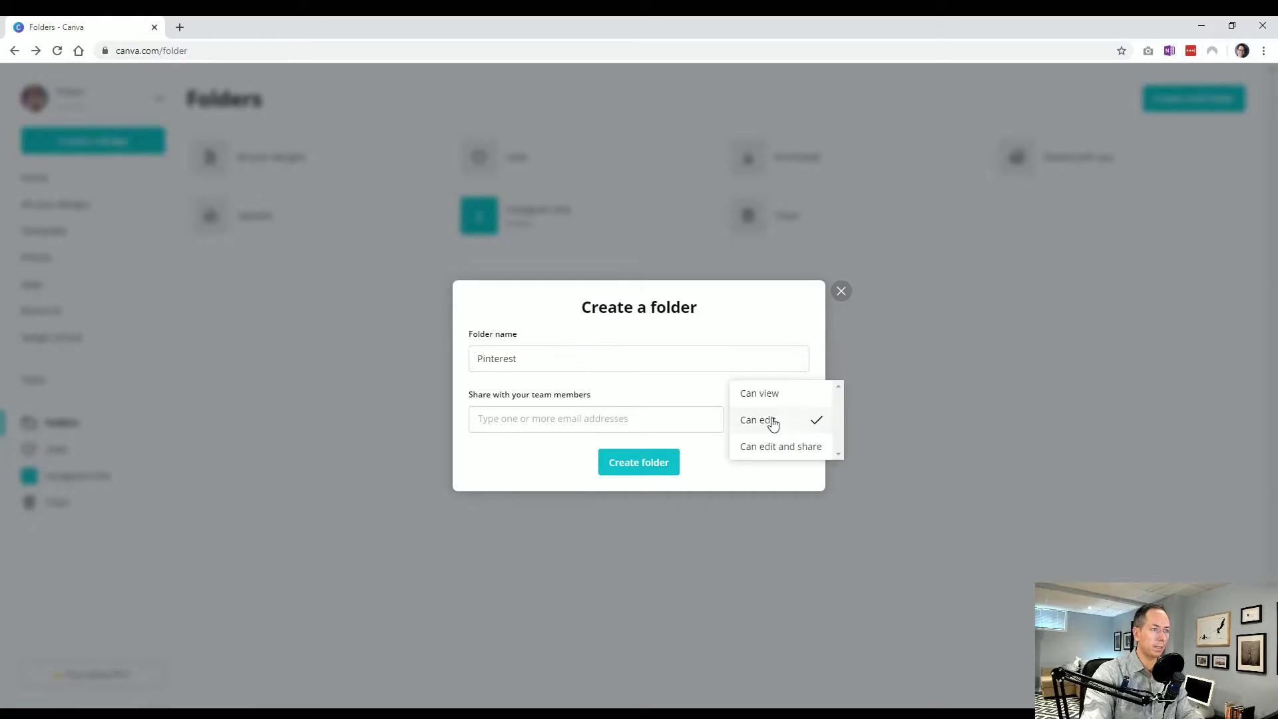
pyautogui.click(739, 445)
pyautogui.click(760, 428)
pyautogui.click(707, 477)
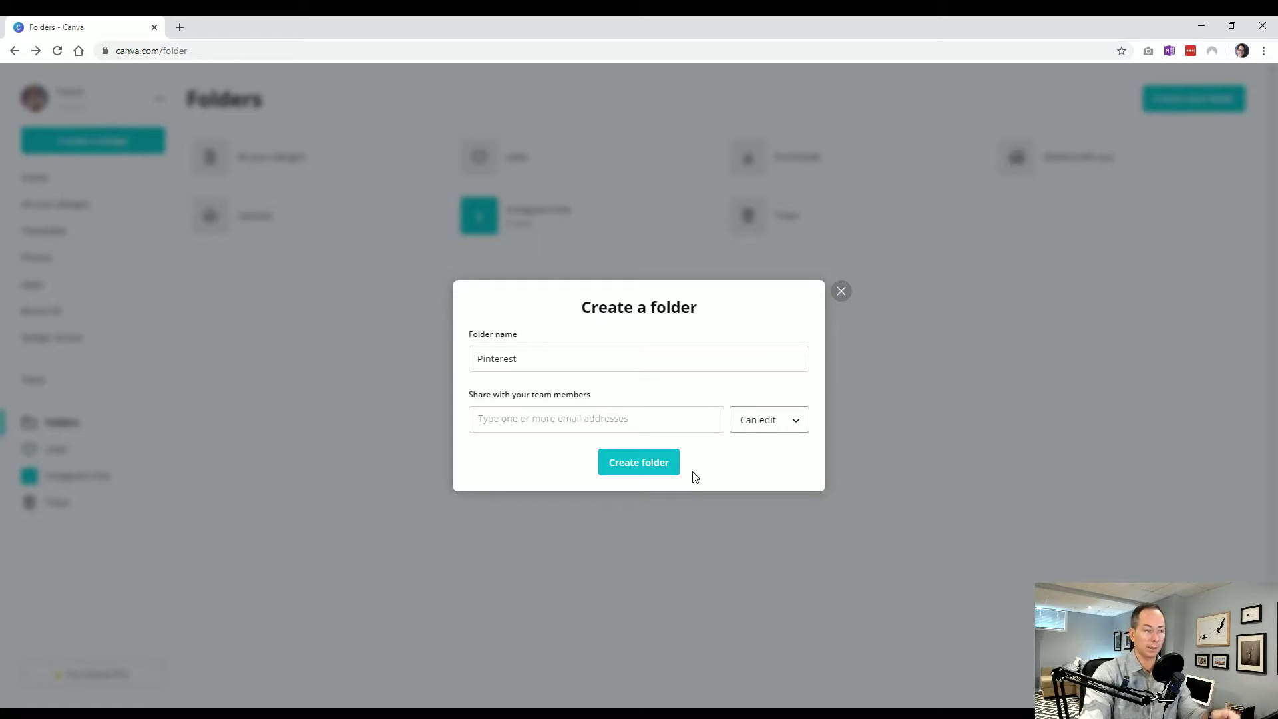
pyautogui.click(671, 469)
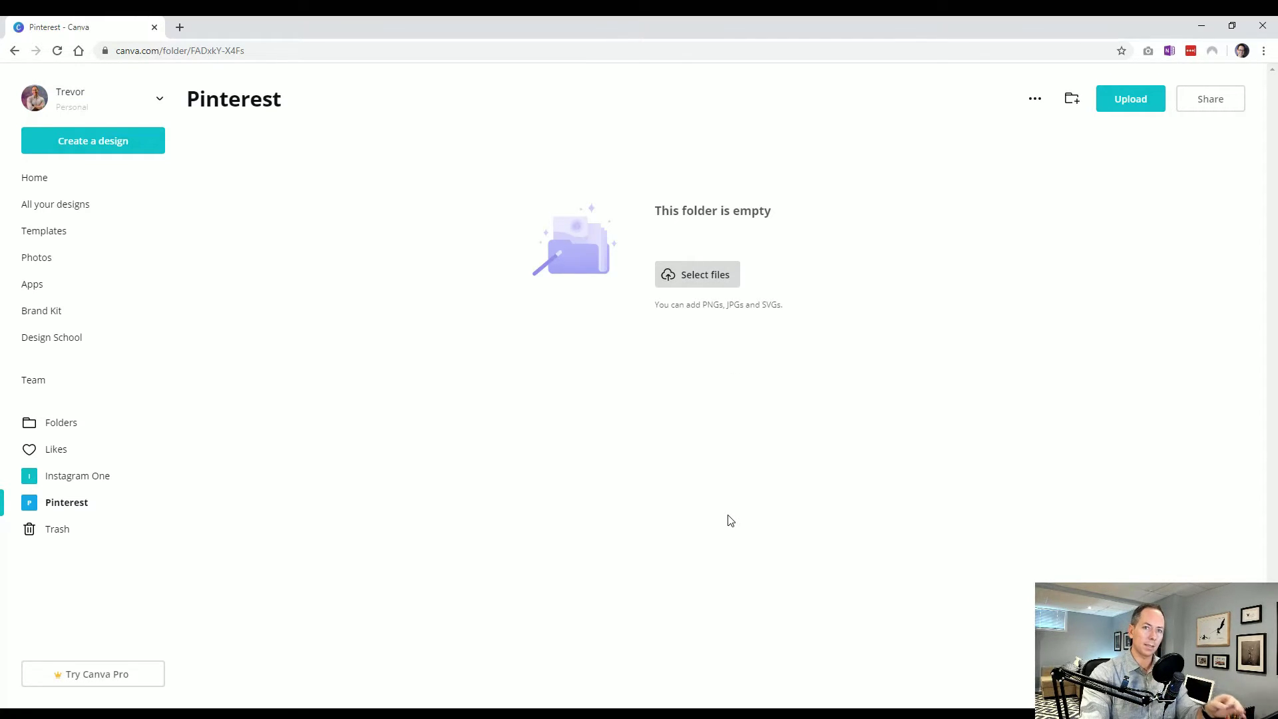
# Go from Home to the list of all your designs
pyautogui.click(52, 187)
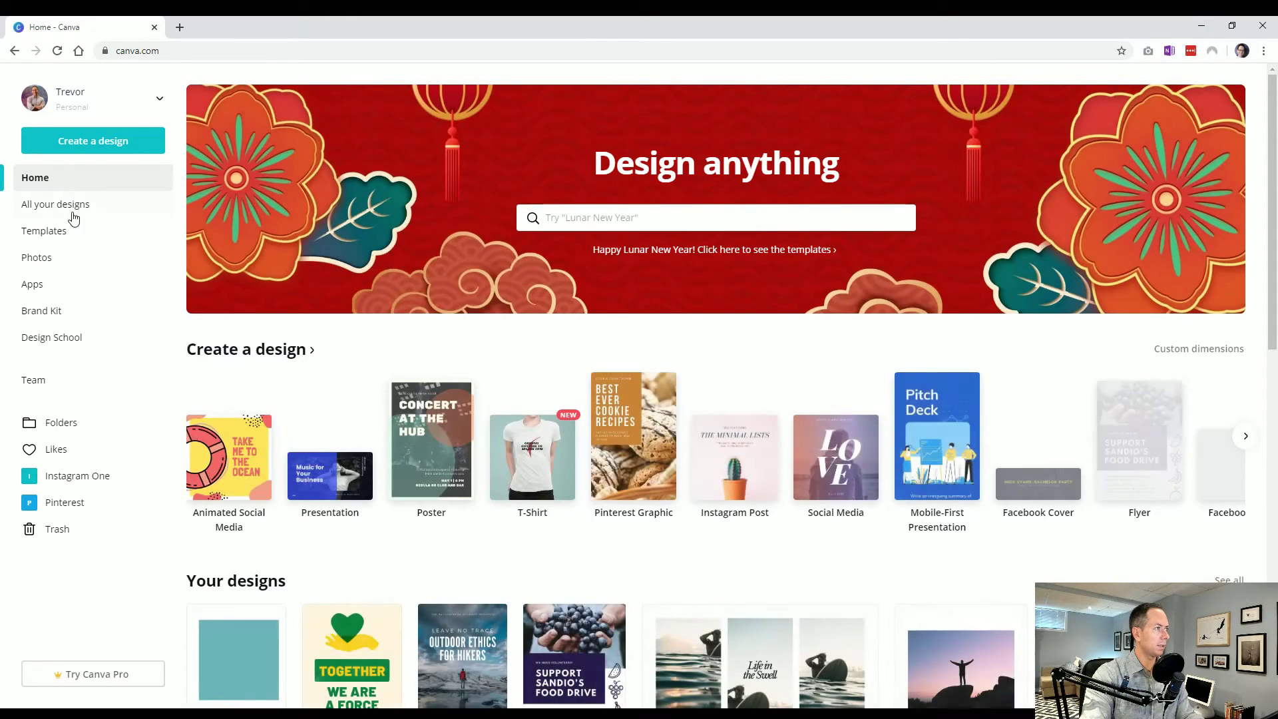
pyautogui.click(73, 217)
pyautogui.click(58, 177)
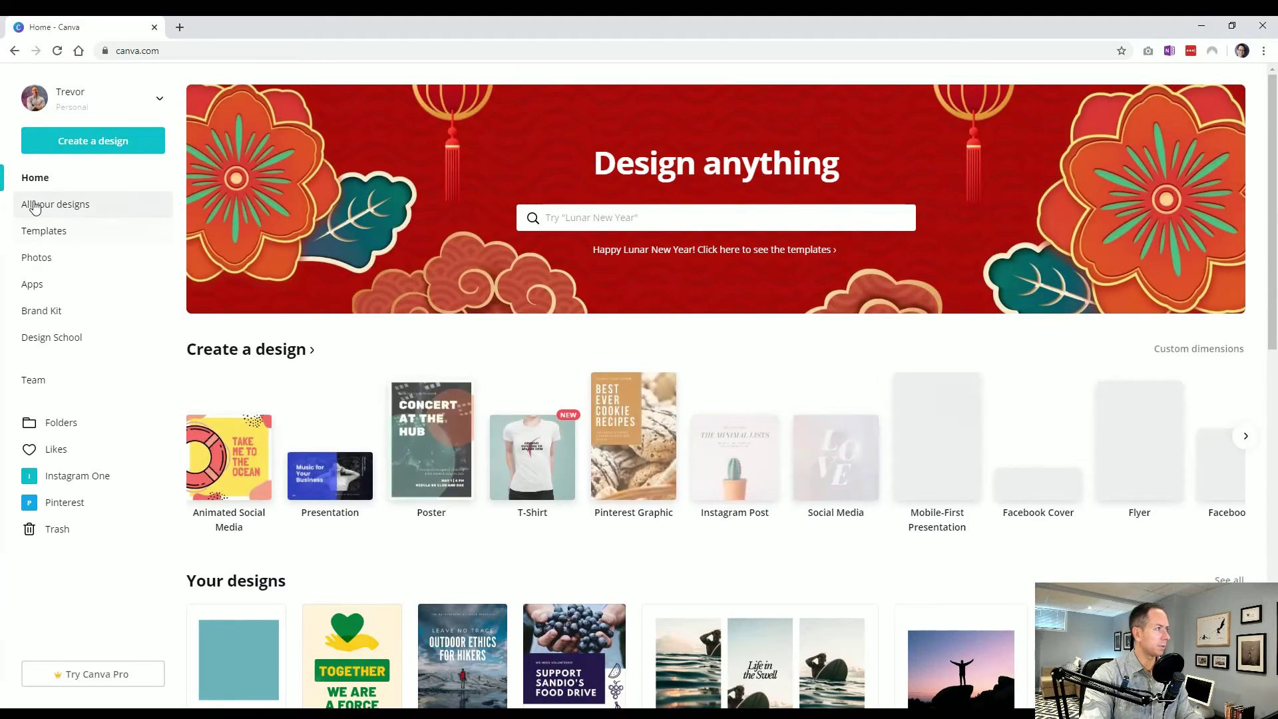
pyautogui.click(72, 203)
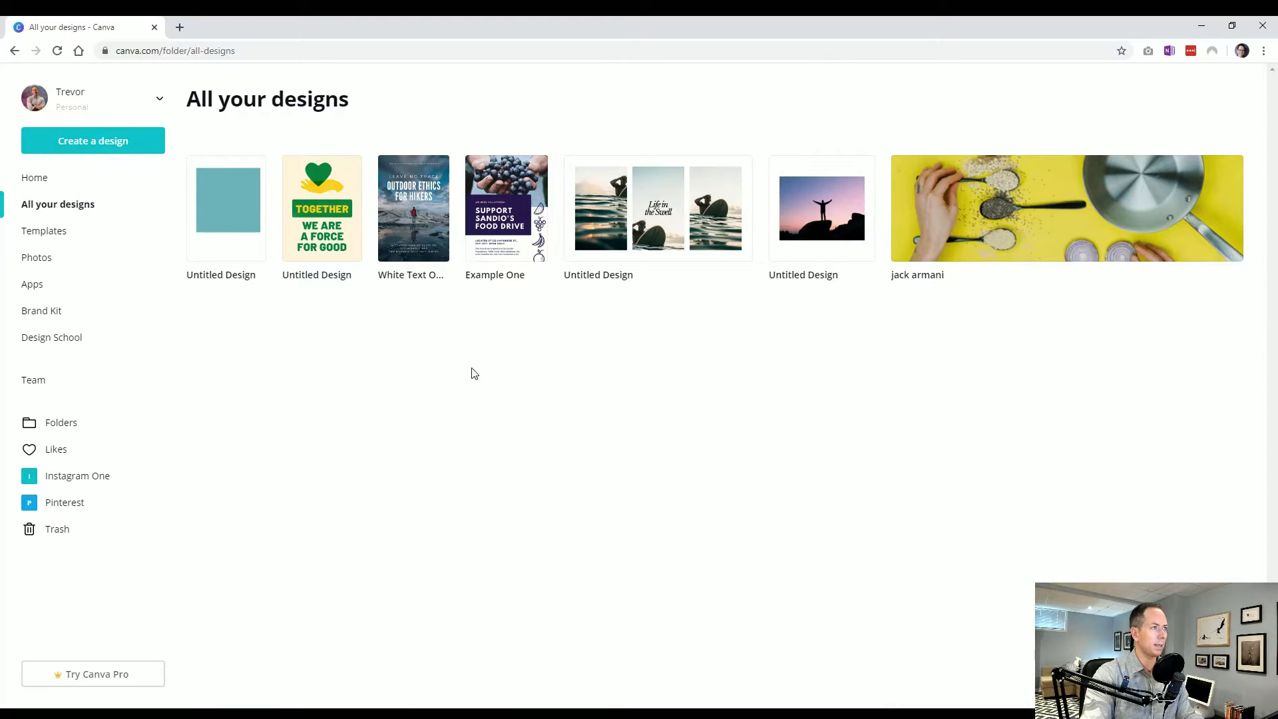
# Move the hiking 'White Text On Photo' graphic into the Pinterest folder and open it
pyautogui.moveTo(431, 203)
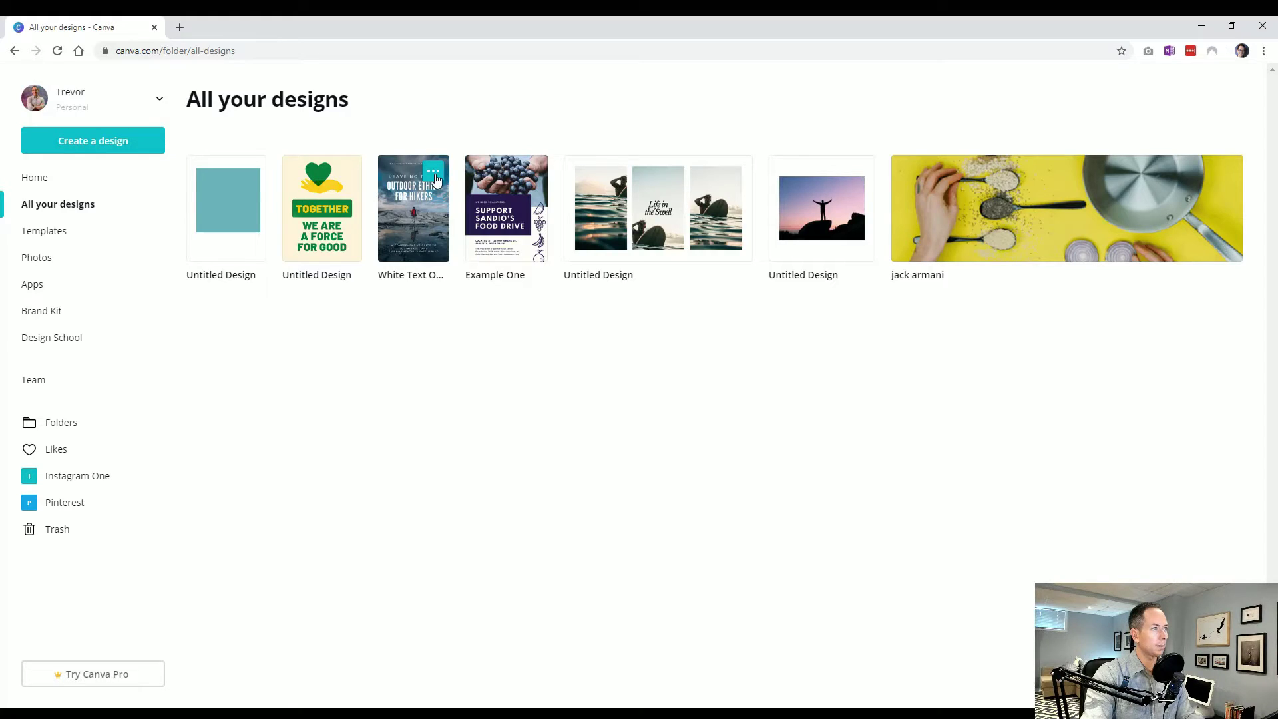
pyautogui.click(435, 176)
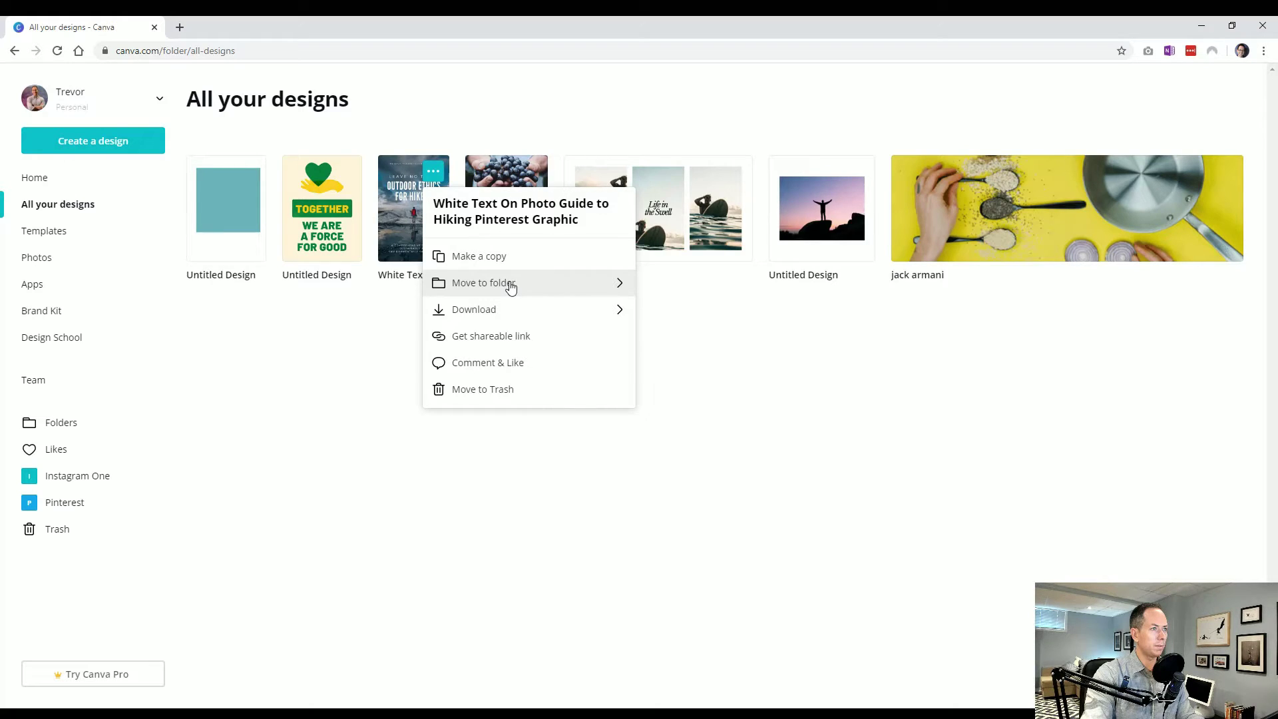
pyautogui.click(510, 285)
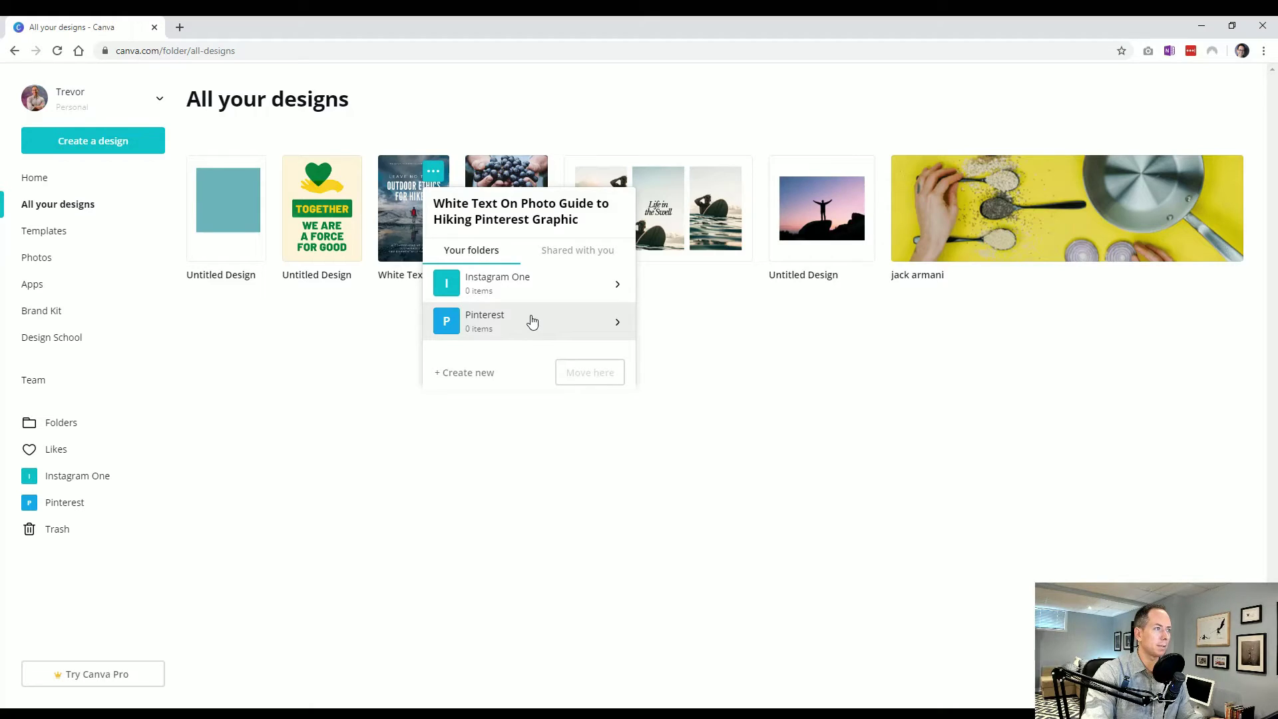
pyautogui.click(499, 323)
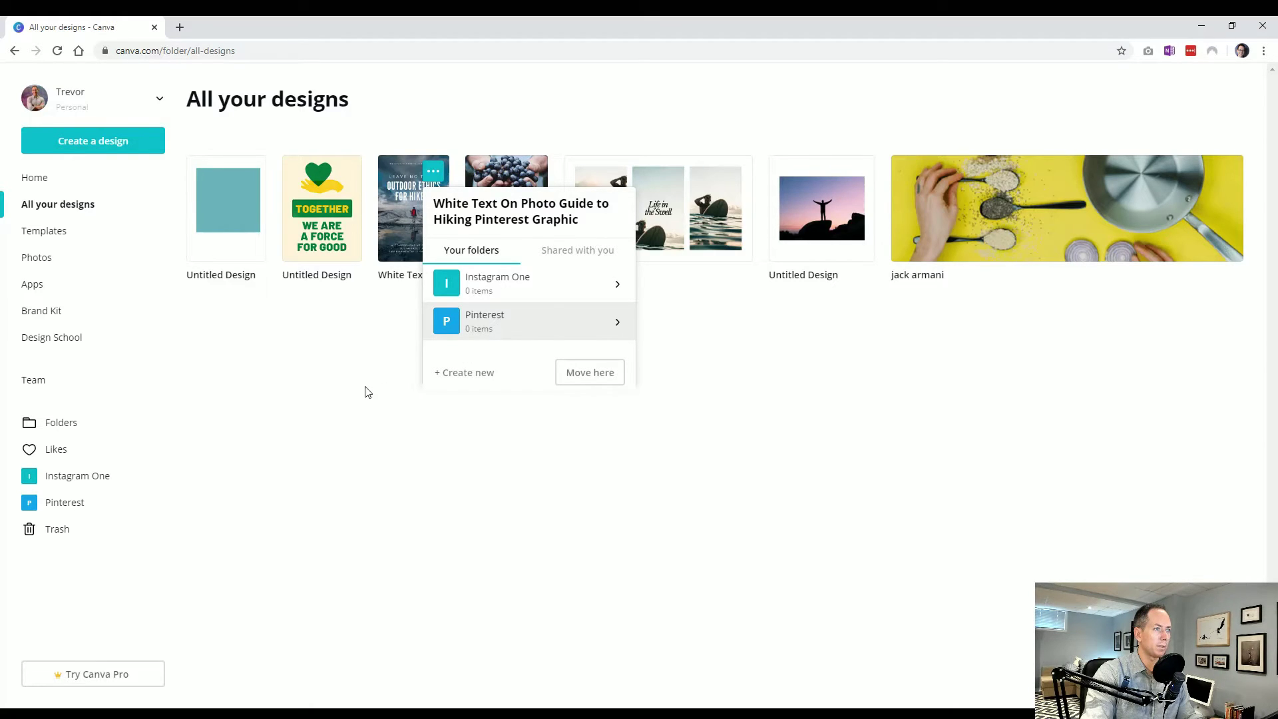
pyautogui.click(588, 375)
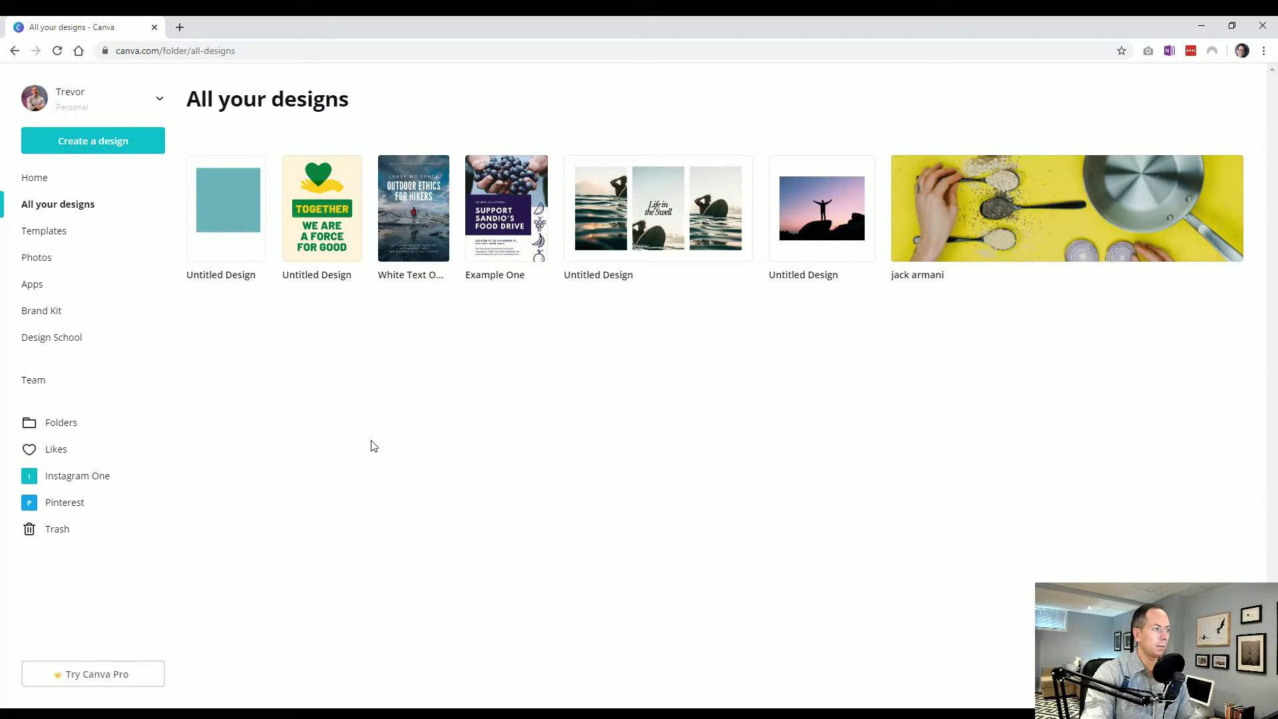
pyautogui.click(70, 506)
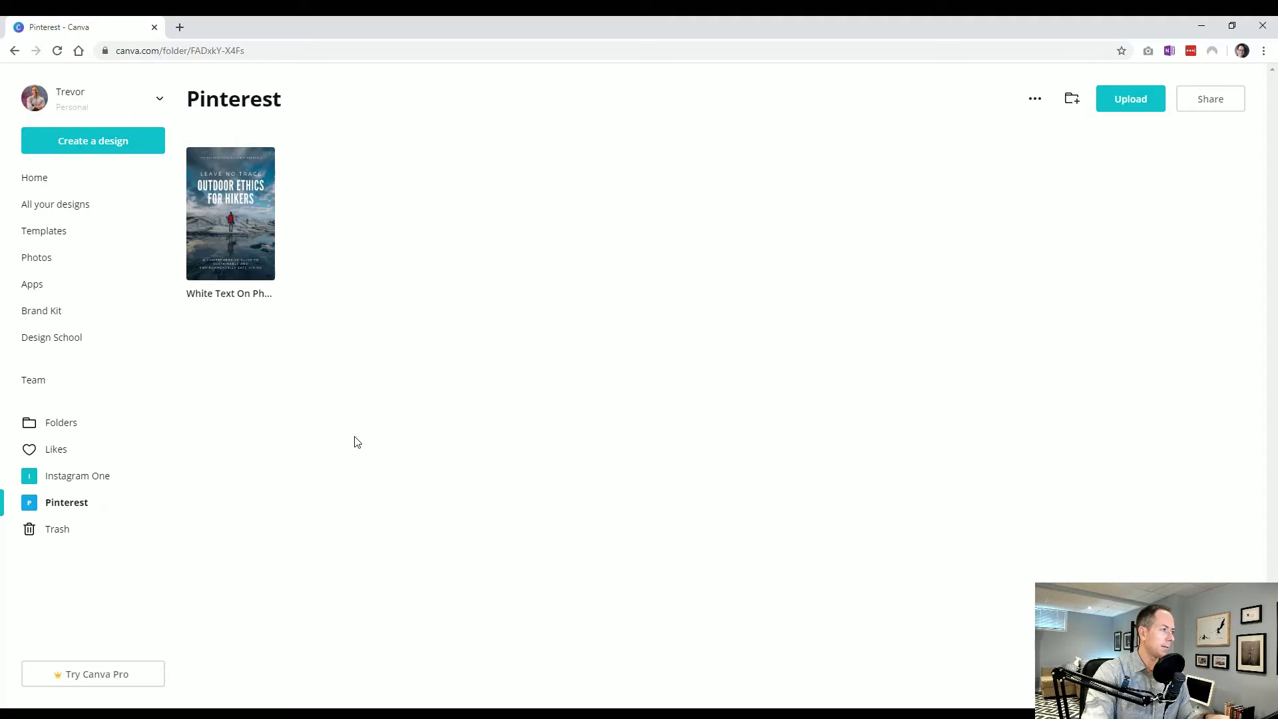
# Open the Pinterest folder from Folders, and open Home in a new tab
pyautogui.click(55, 426)
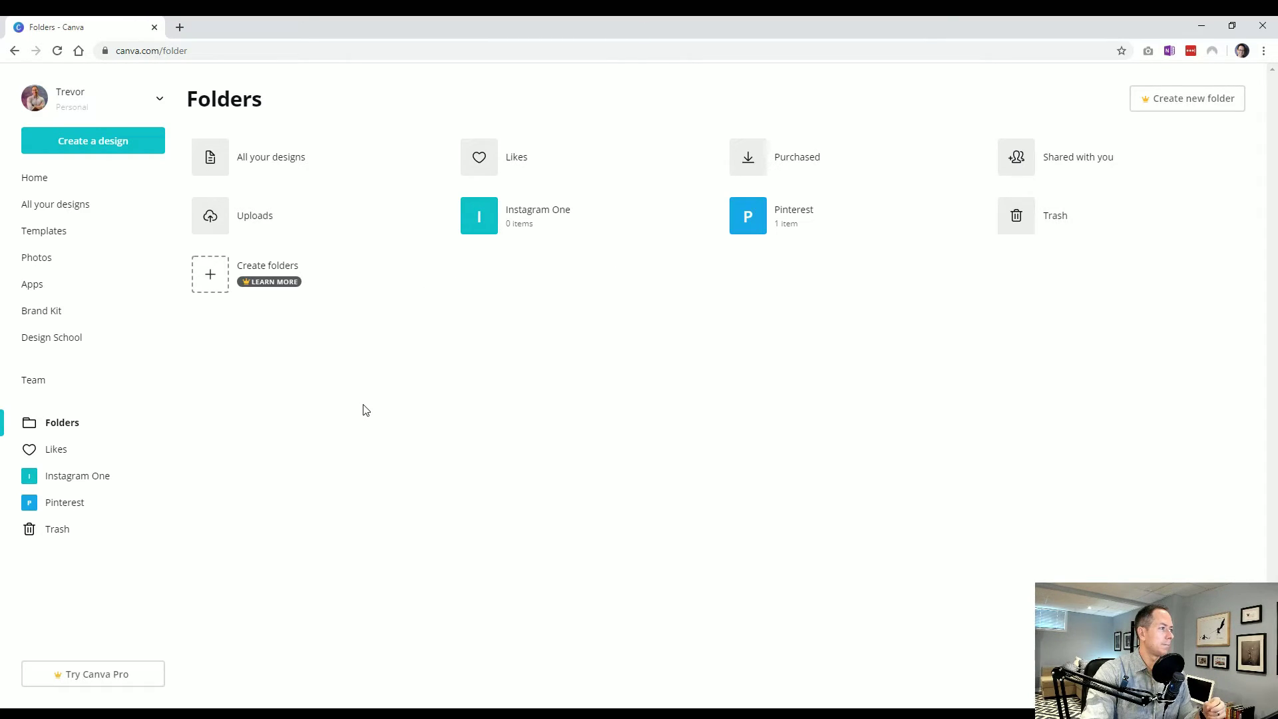
pyautogui.click(772, 219)
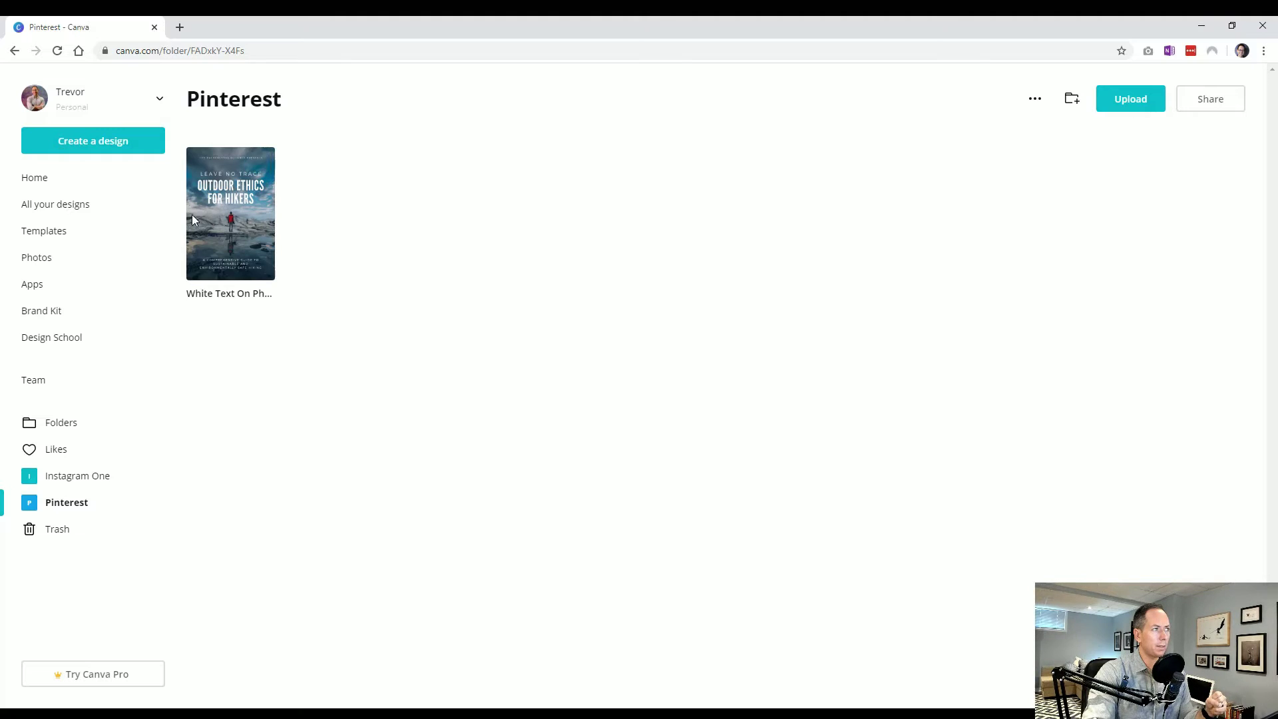
pyautogui.middleClick(101, 189)
# In the new Home tab, check Example One's download options, keeping PNG as file type
pyautogui.click(228, 26)
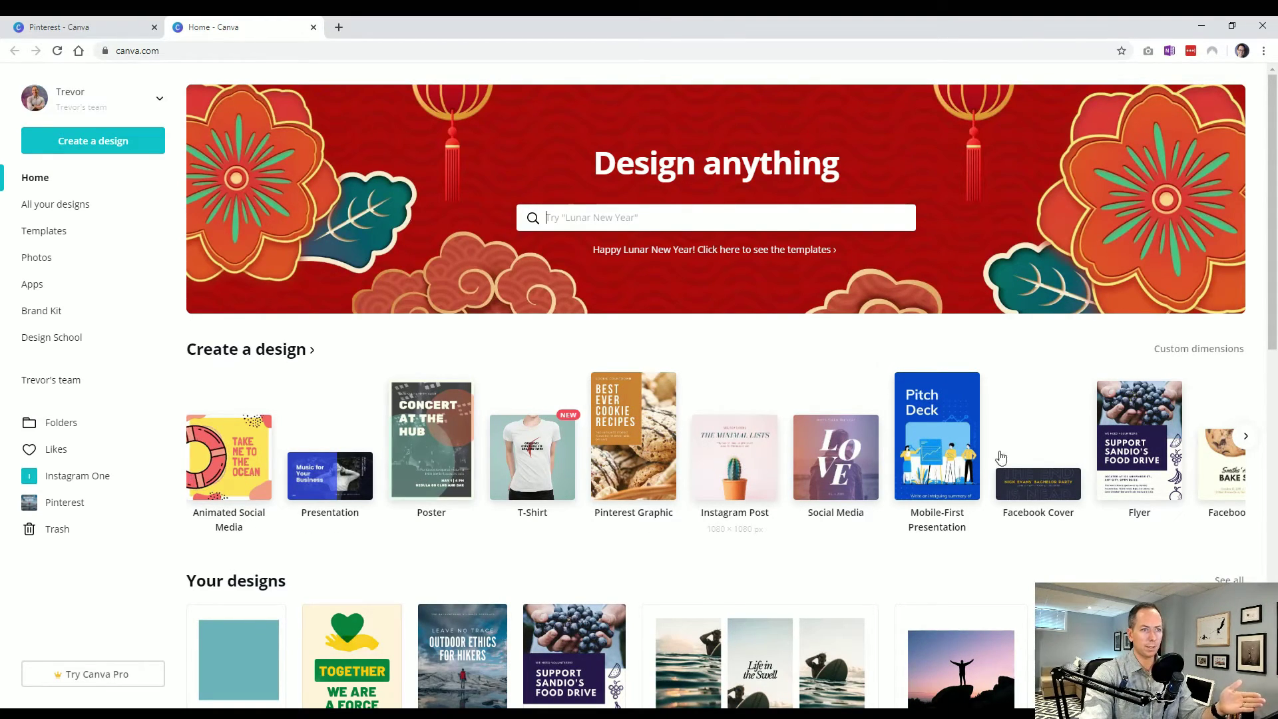
pyautogui.scroll(-1, 219, 466)
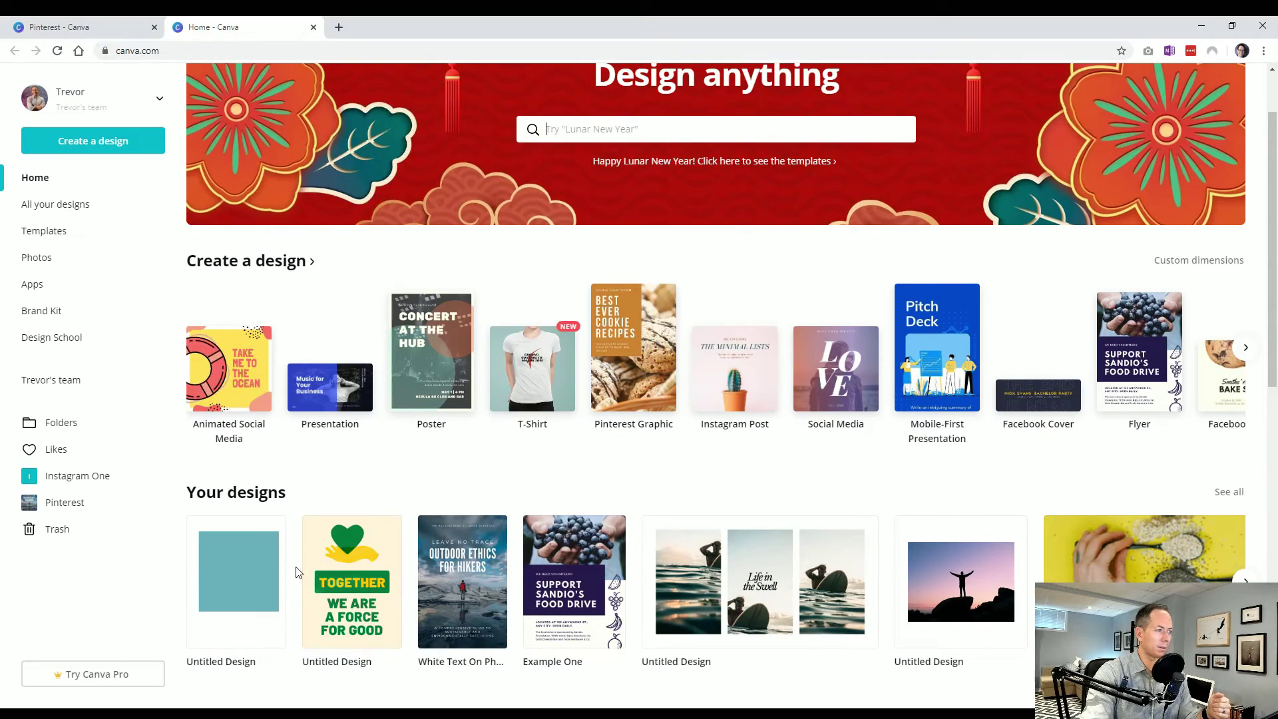
pyautogui.moveTo(212, 581)
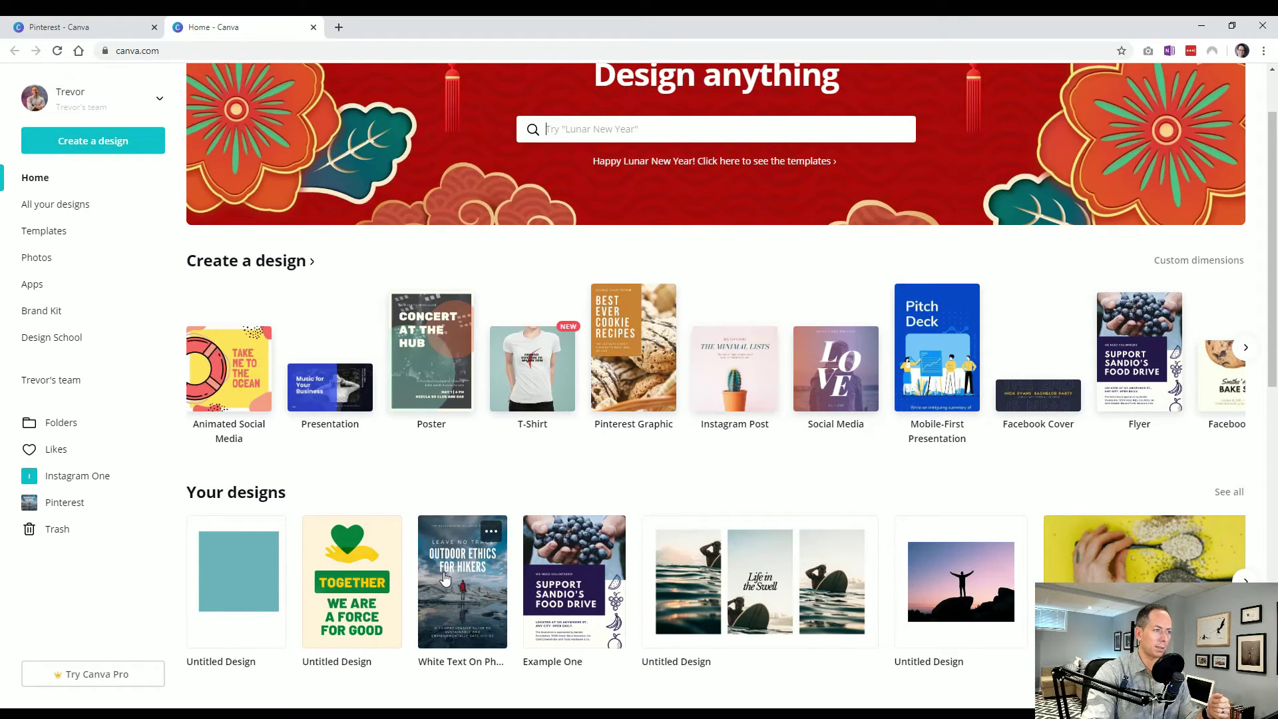
pyautogui.click(610, 532)
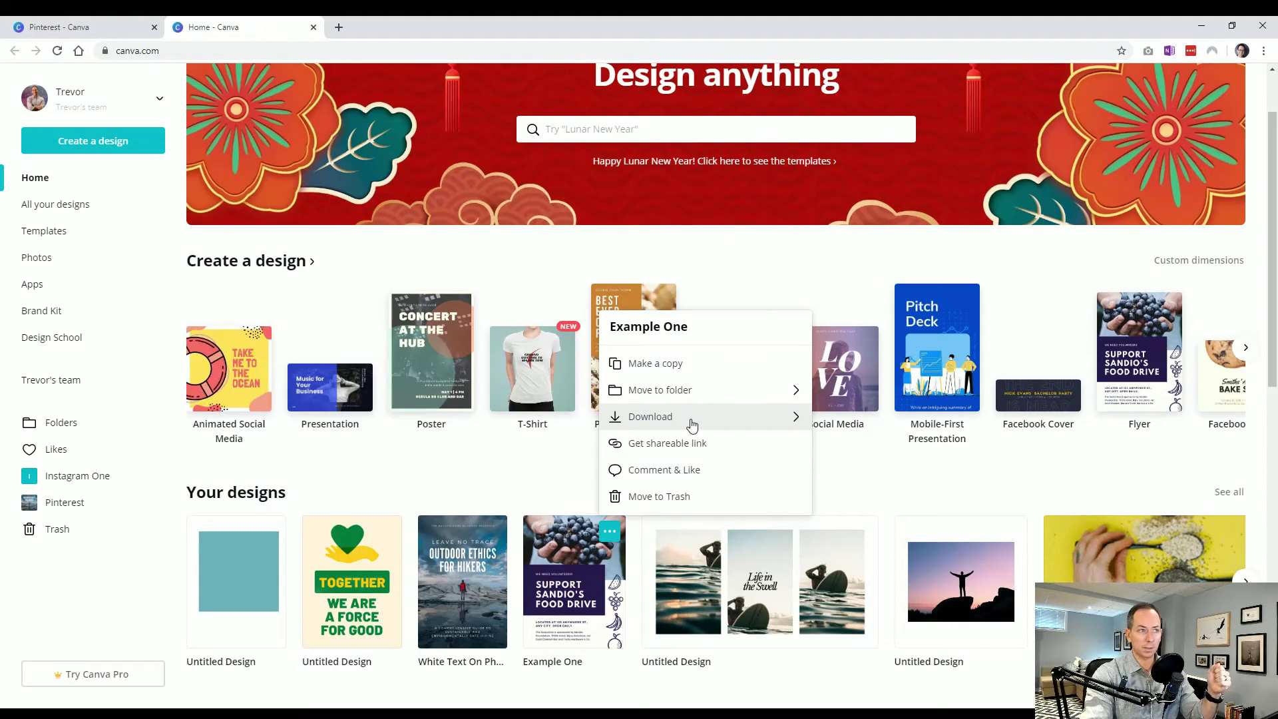
pyautogui.click(692, 418)
pyautogui.click(715, 388)
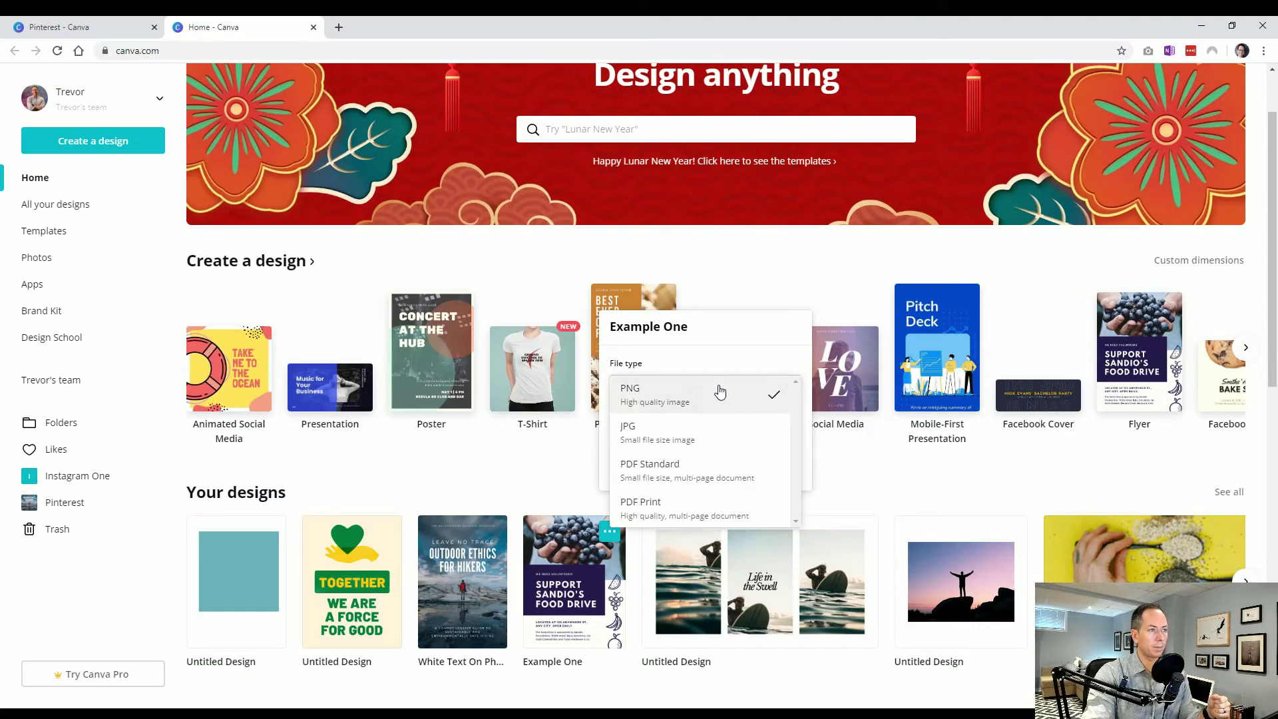
pyautogui.click(707, 363)
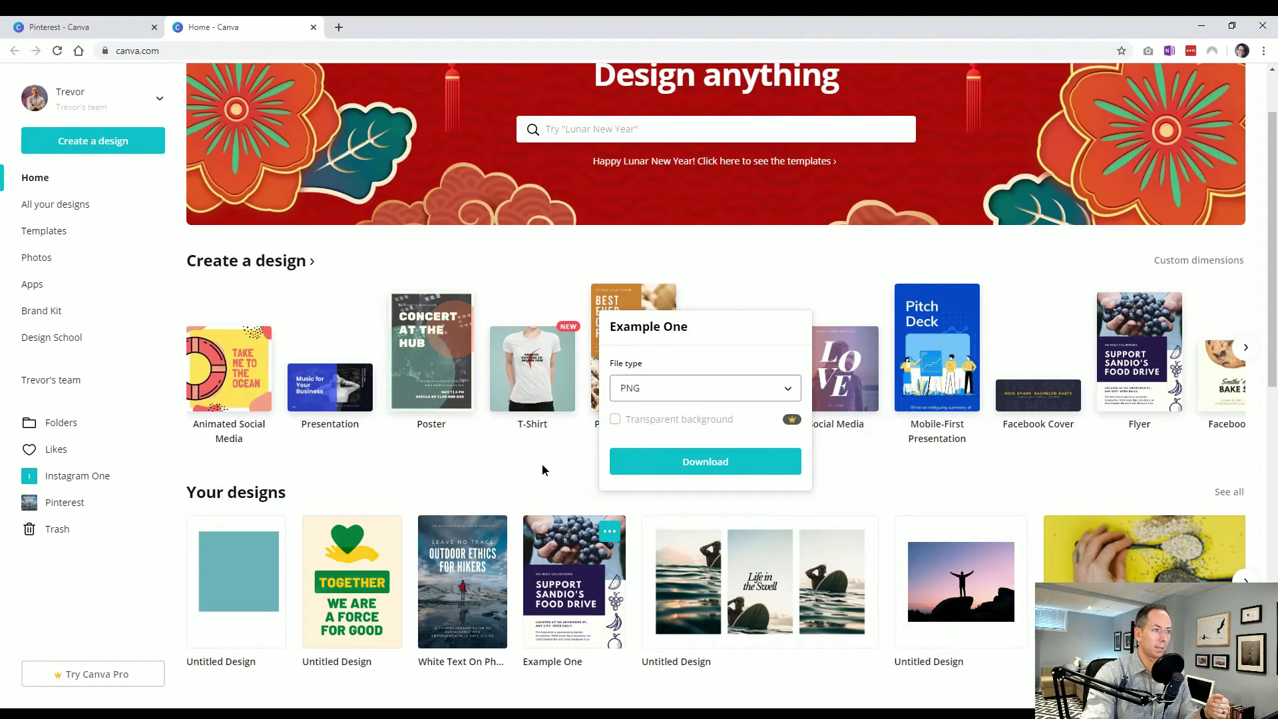
# Copy a shareable link to the Example One design
pyautogui.click(609, 531)
pyautogui.click(610, 531)
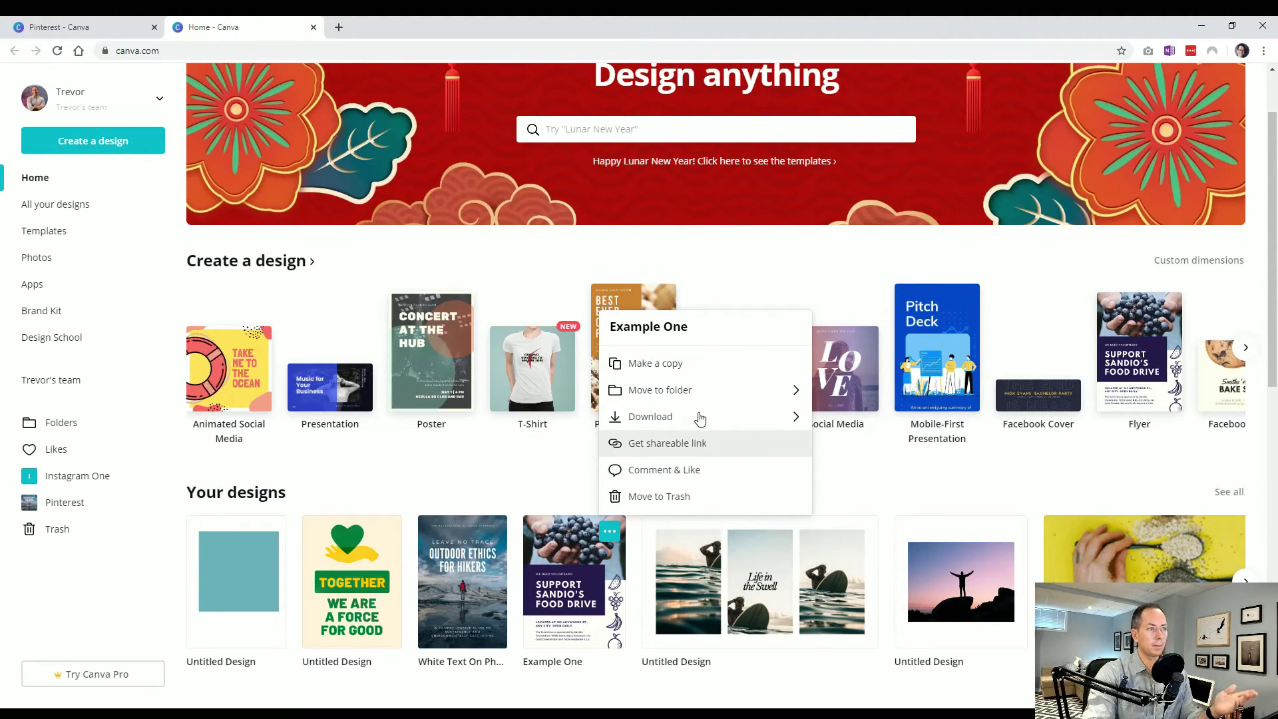
pyautogui.click(687, 448)
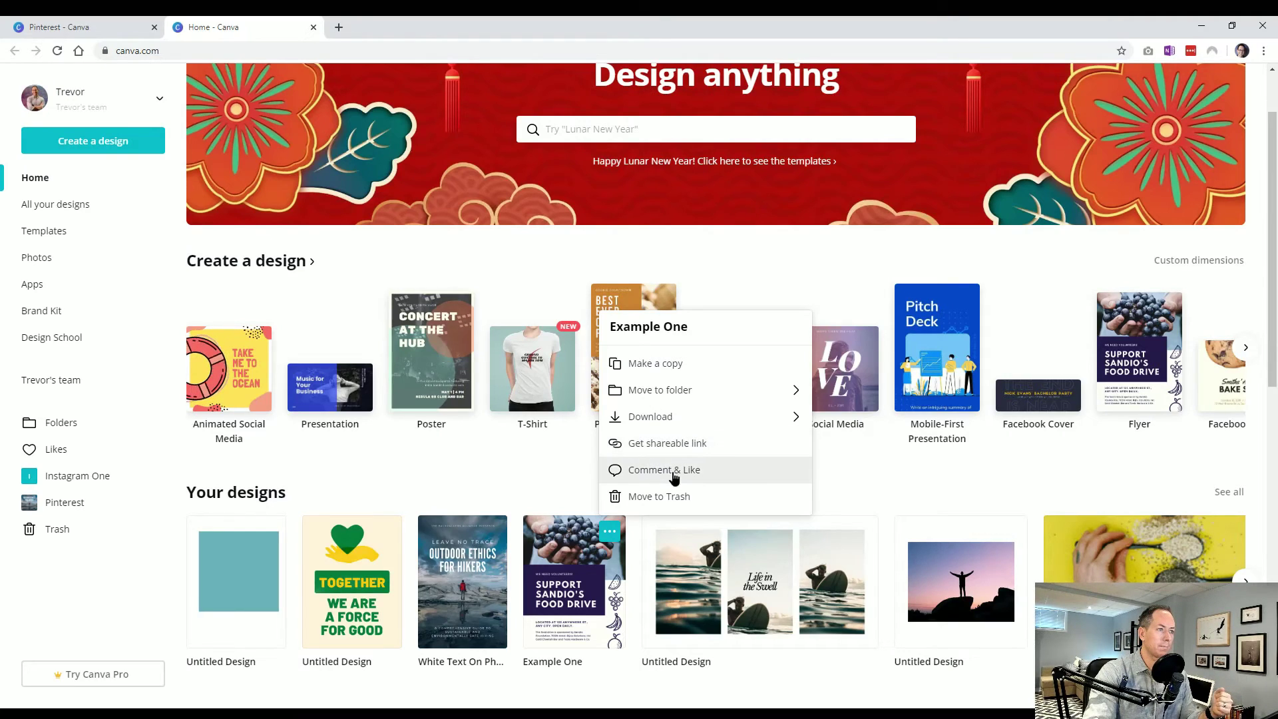
# Open Example One for comments and likes, then close its preview tab
pyautogui.click(670, 471)
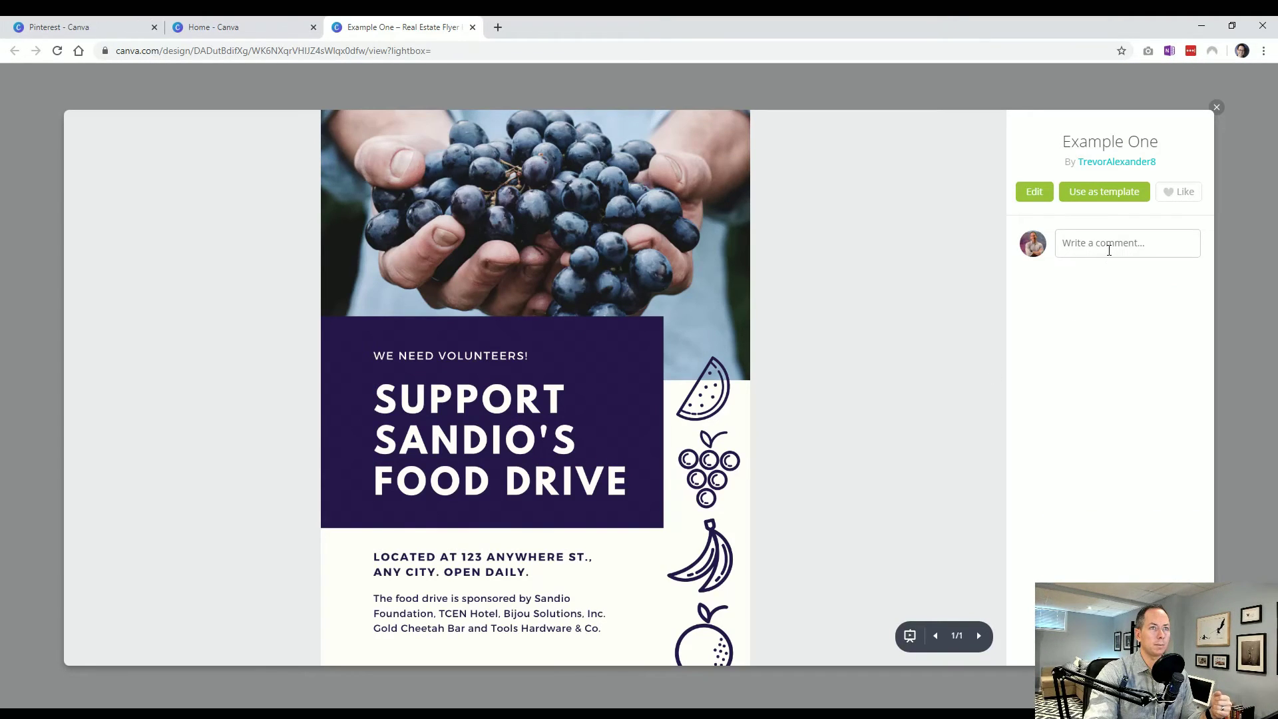
pyautogui.click(1109, 249)
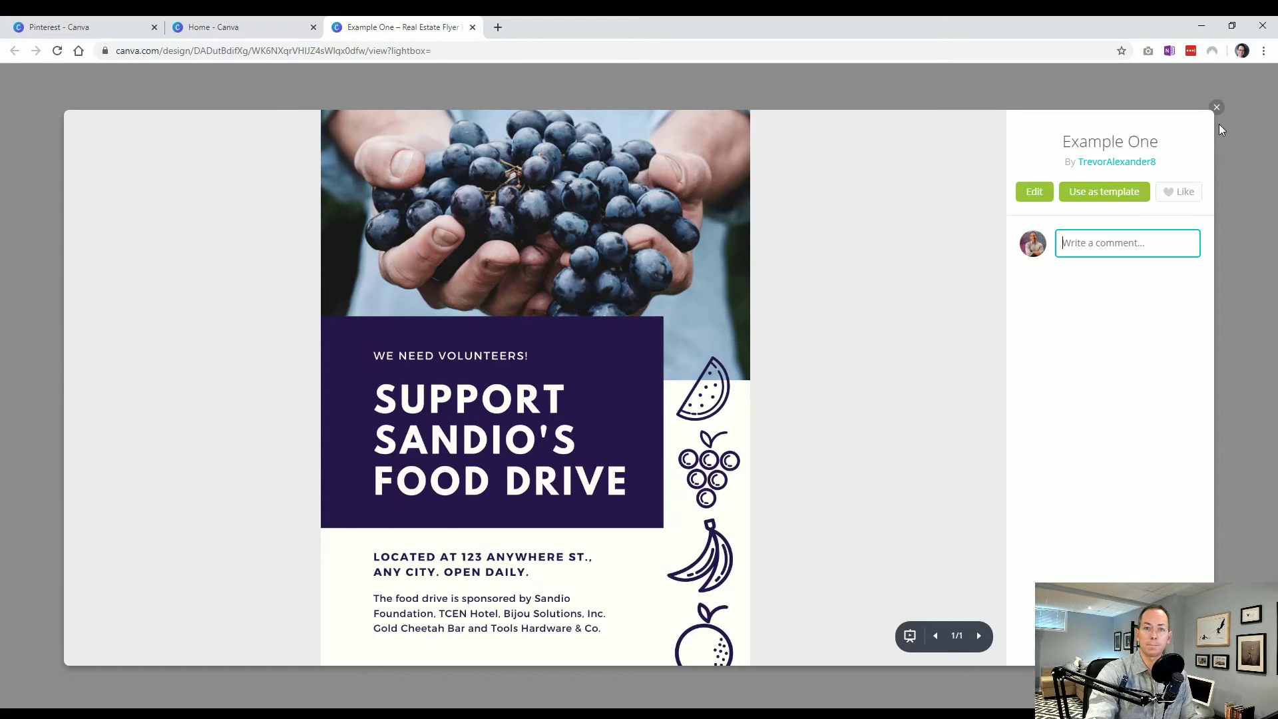
pyautogui.click(1217, 108)
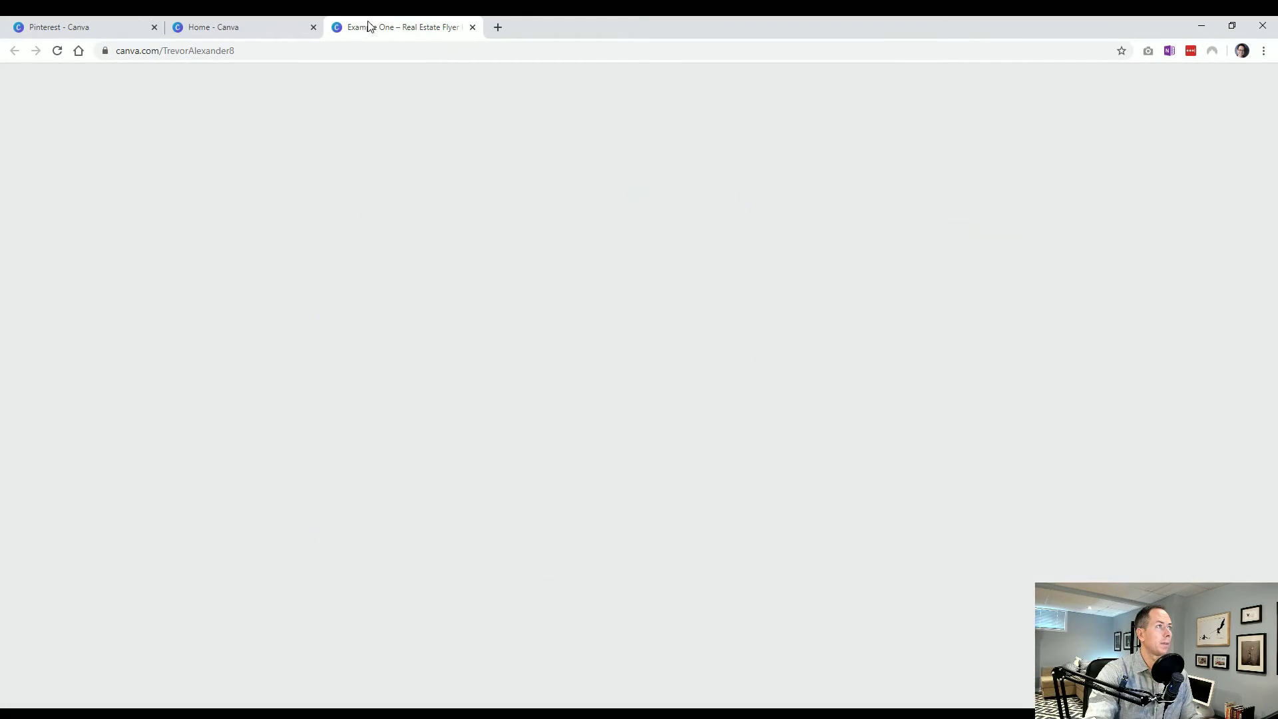
pyautogui.click(472, 28)
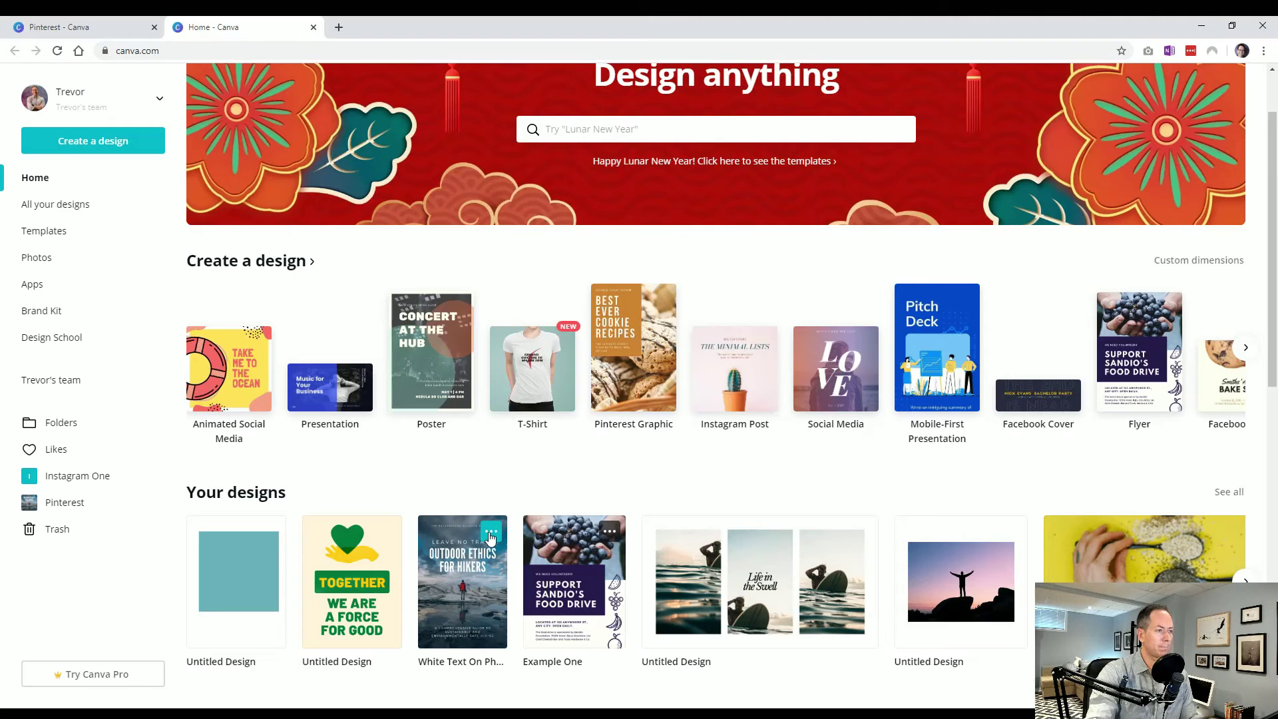
# Move the teal Untitled Design to the trash
pyautogui.click(491, 536)
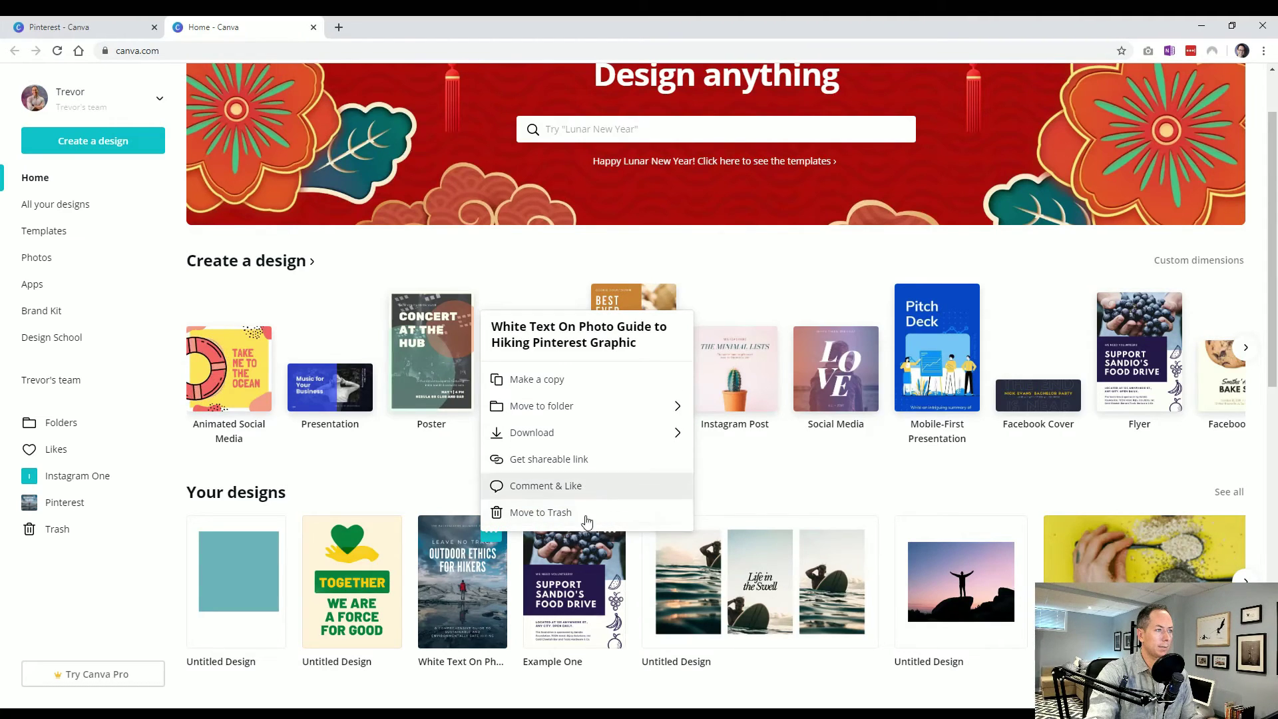
pyautogui.click(271, 532)
pyautogui.click(305, 497)
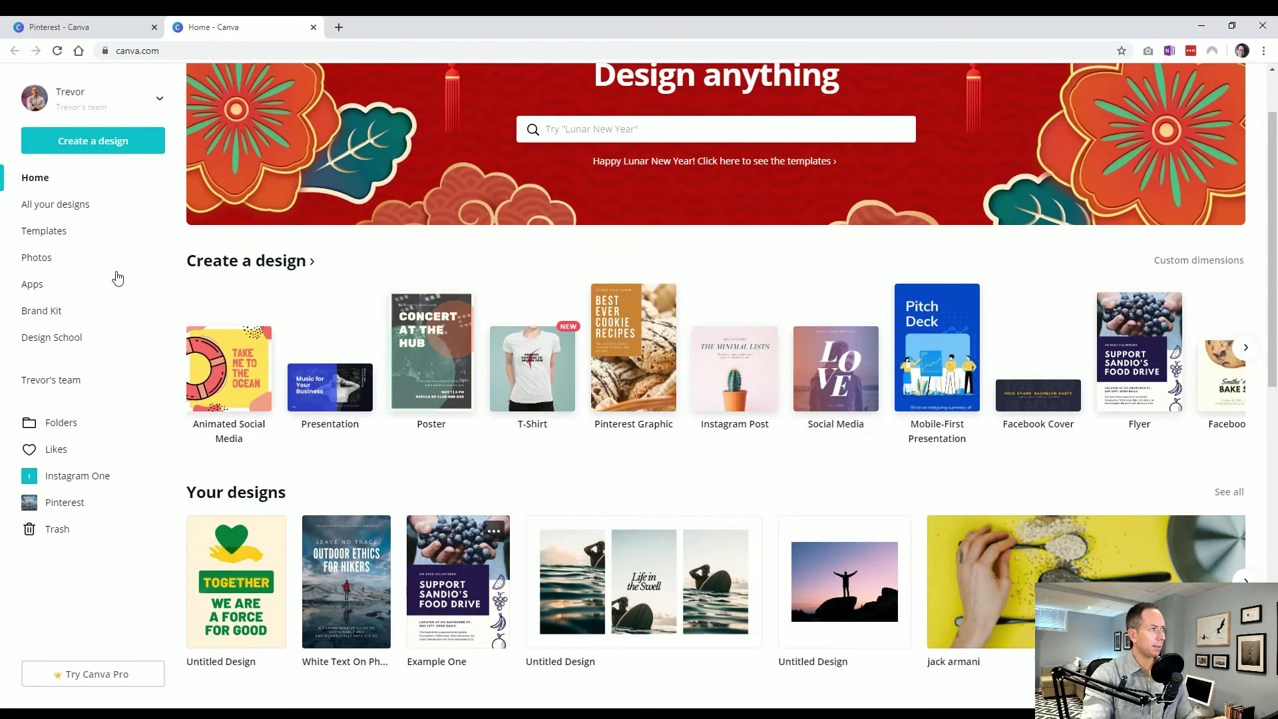
# Search 'facebook' in the Create a design list, then in the home page search
pyautogui.click(100, 141)
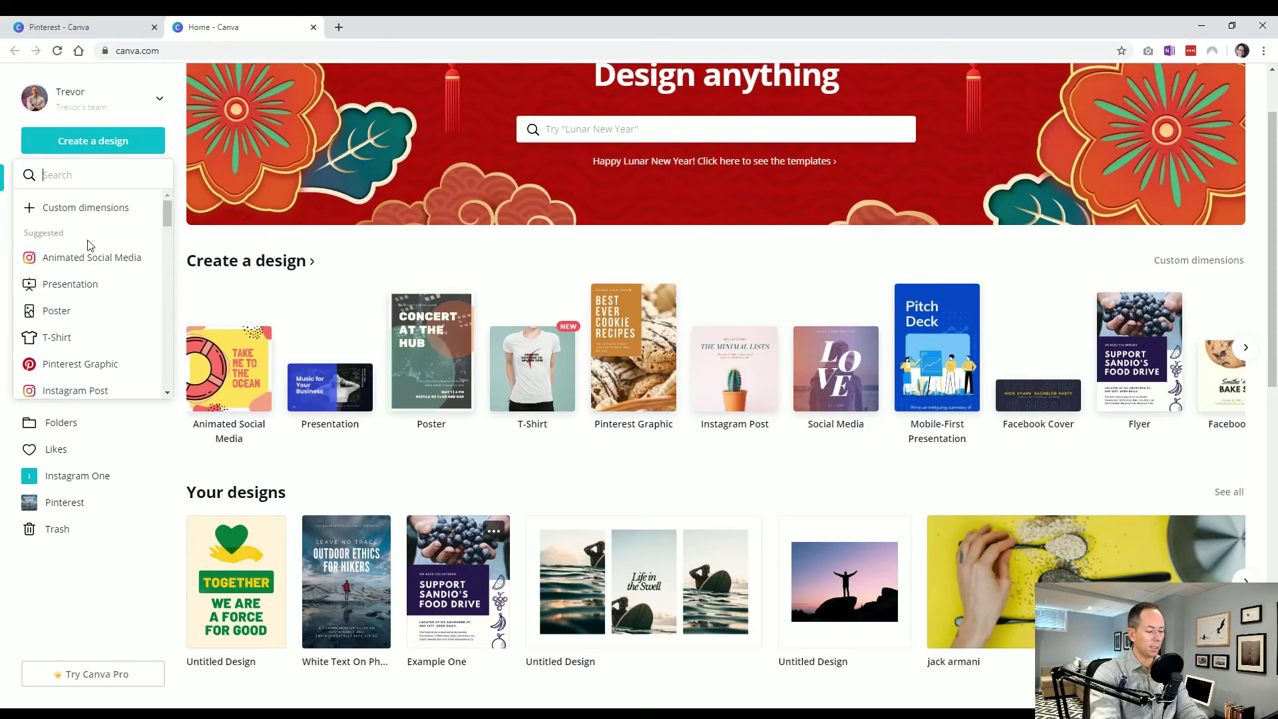
pyautogui.write('facebook')
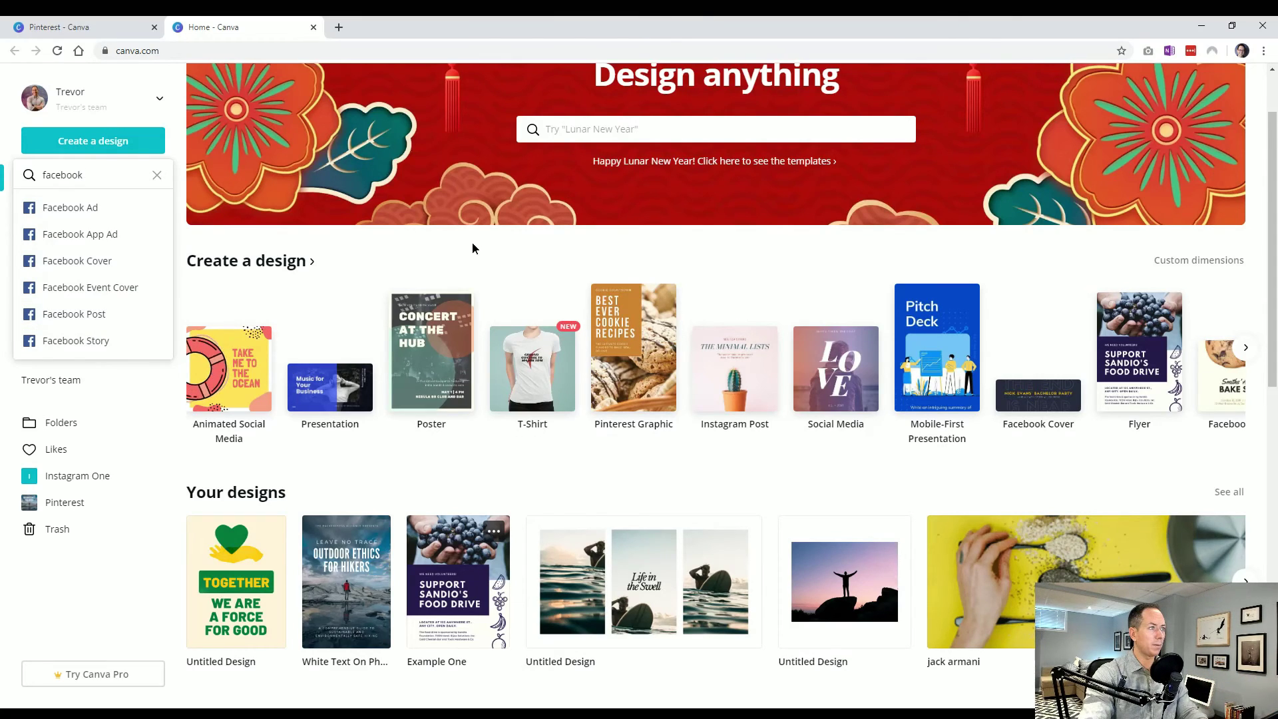
pyautogui.click(574, 129)
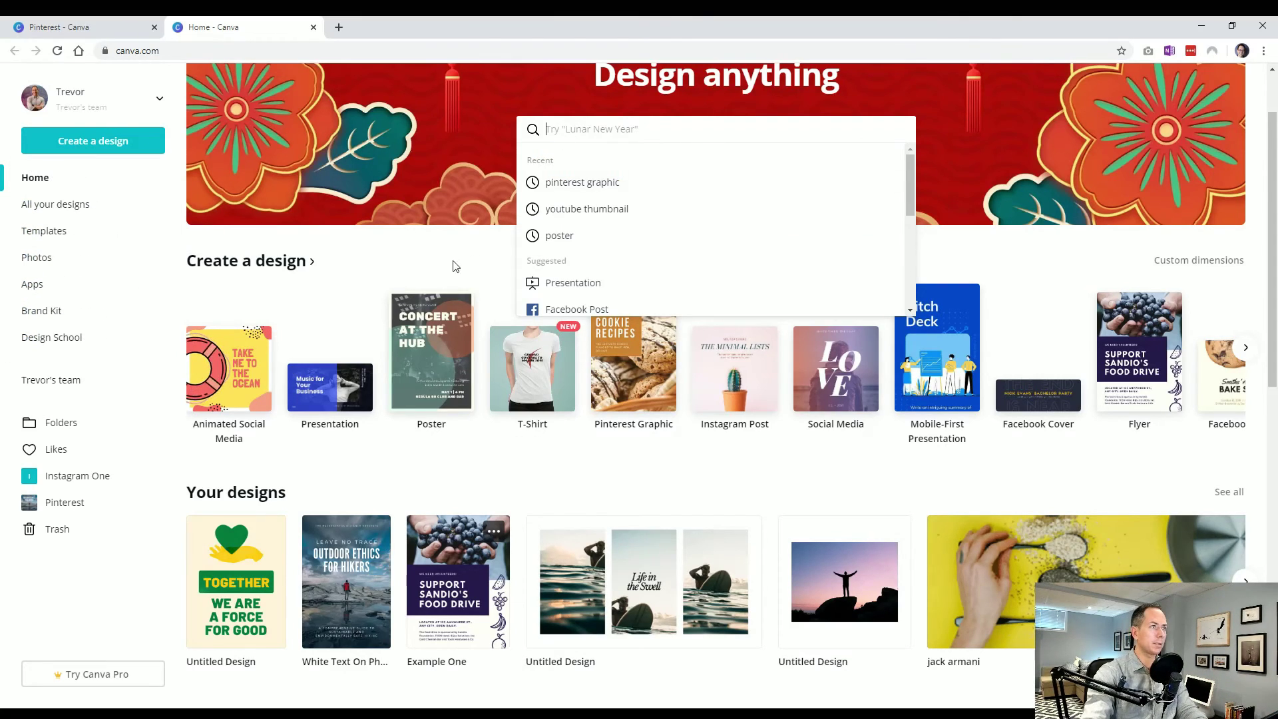
pyautogui.scroll(2, 438, 280)
pyautogui.write('facebook')
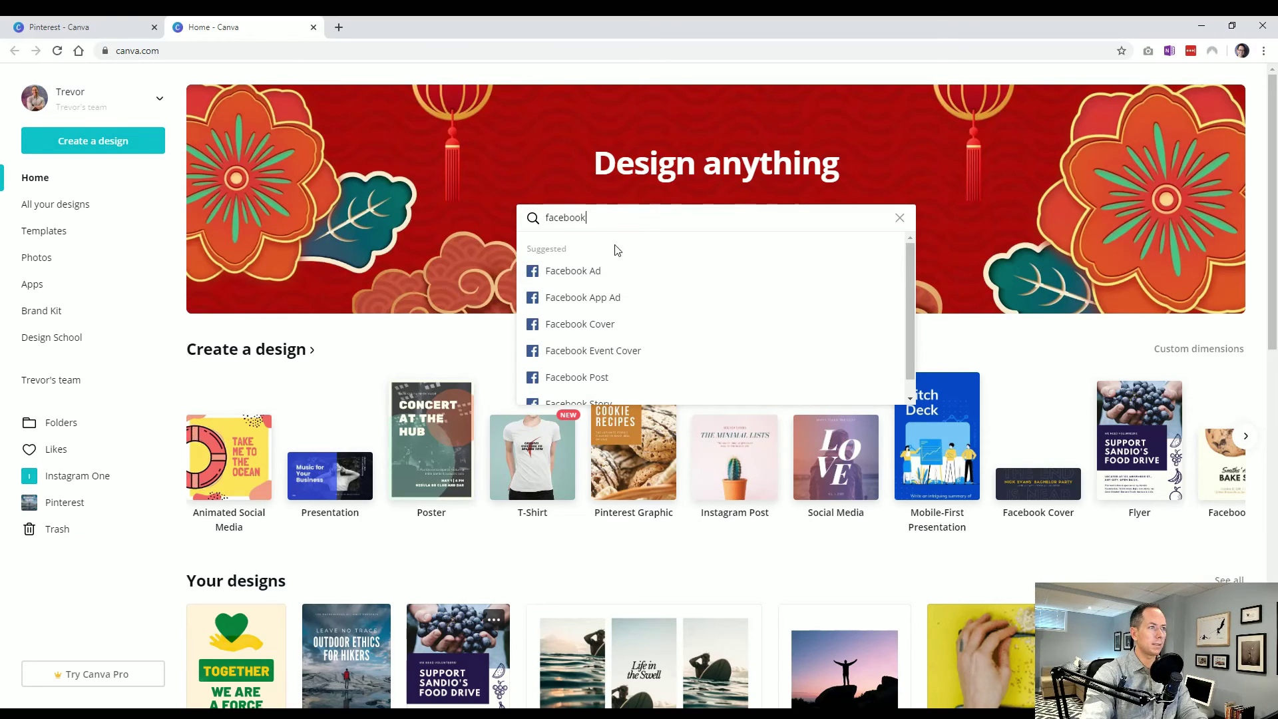
# Browse the Facebook Cover templates, then return to the Folders overview
pyautogui.click(617, 326)
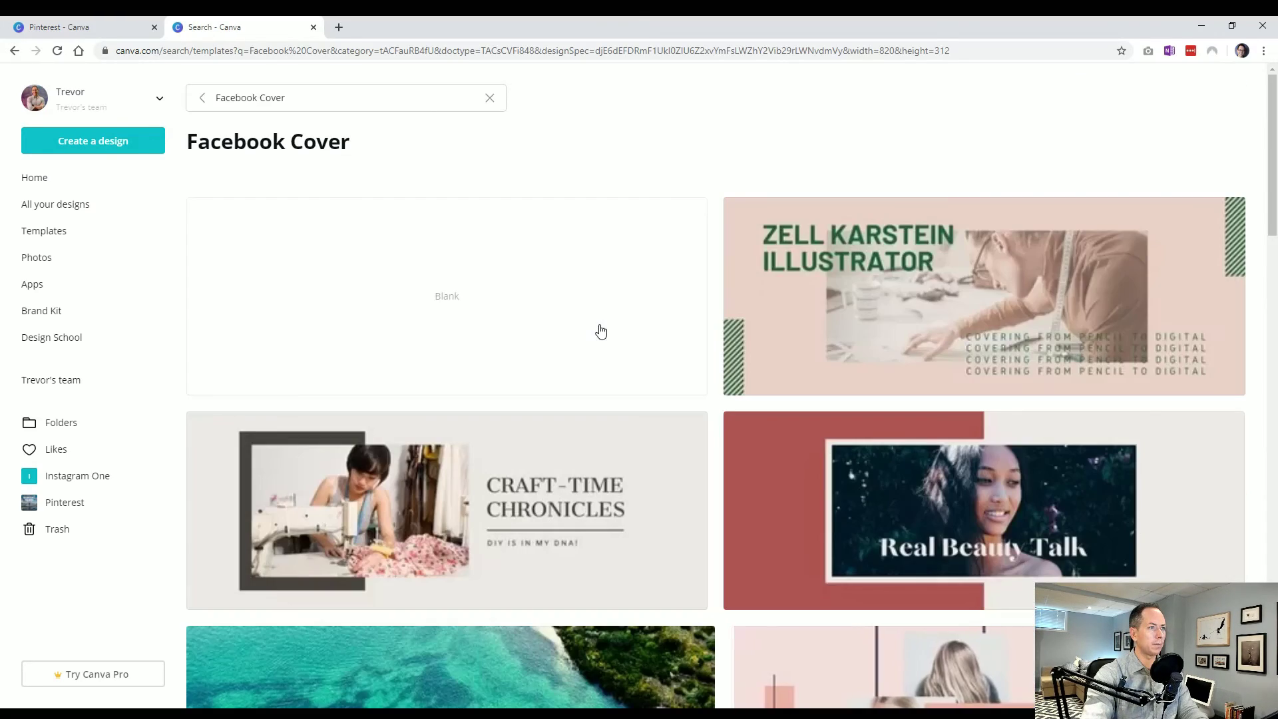
pyautogui.scroll(-3, 193, 433)
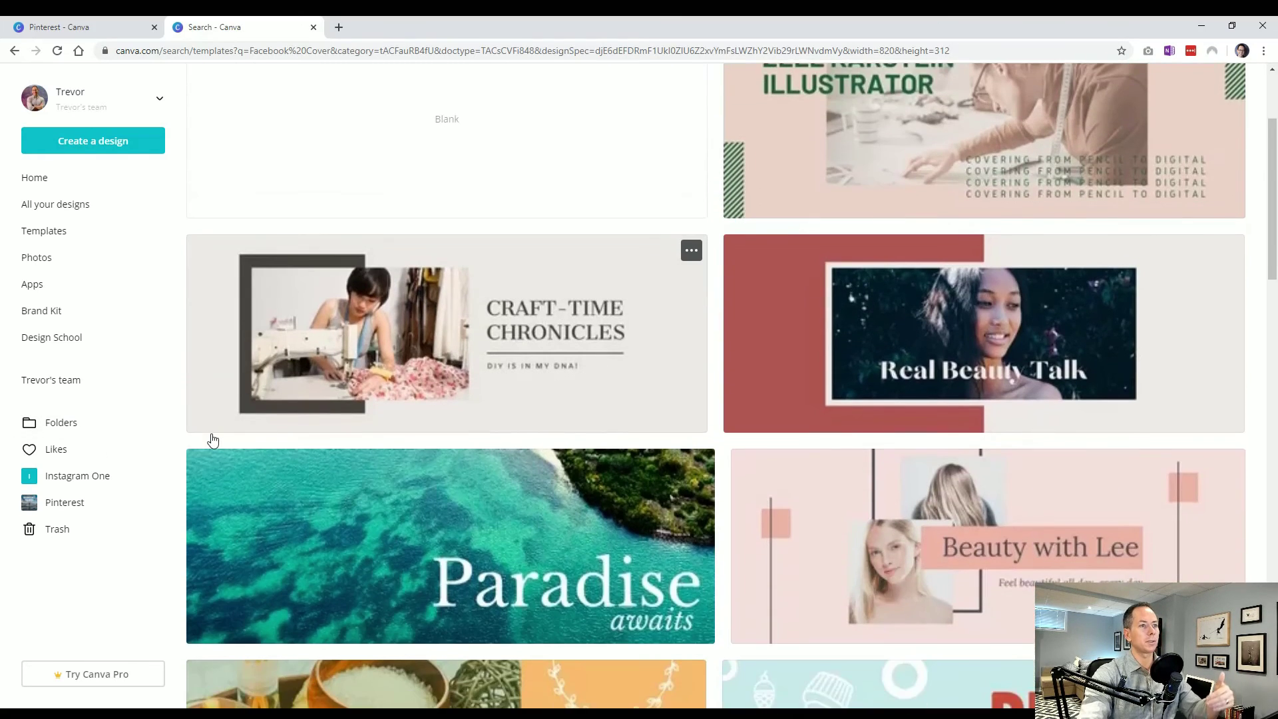
pyautogui.scroll(-7, 266, 363)
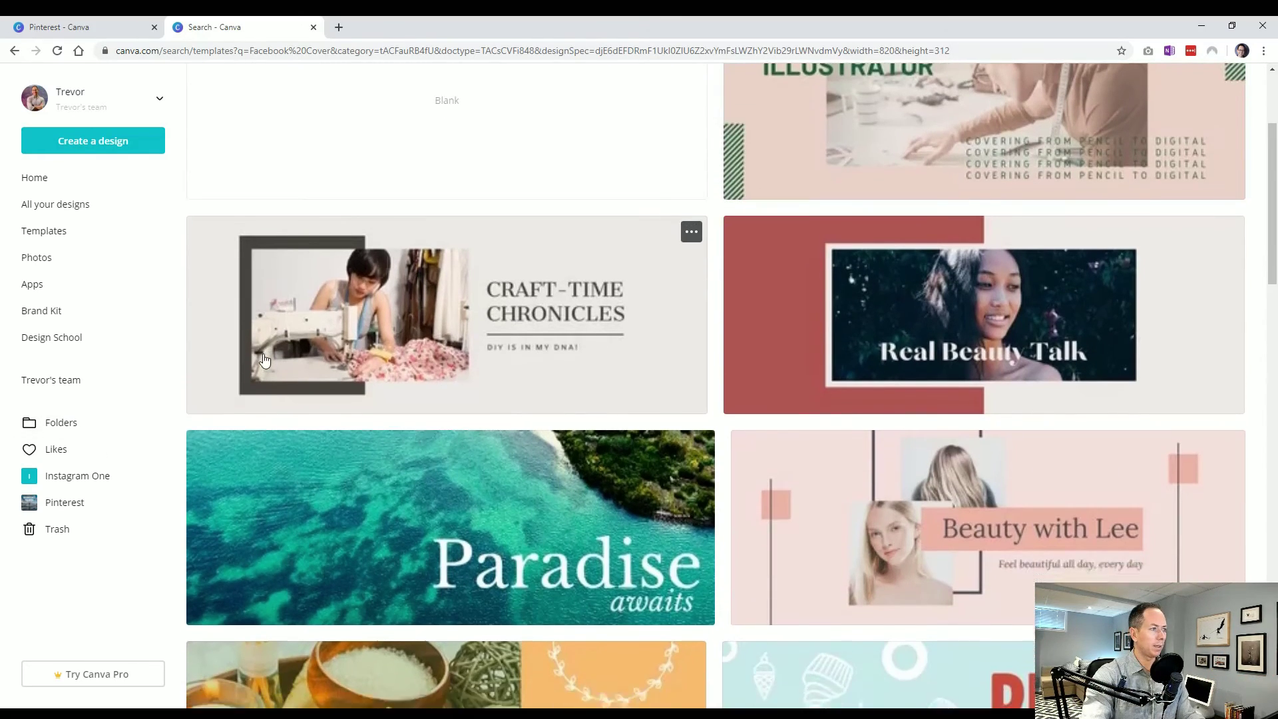
pyautogui.scroll(4, 399, 432)
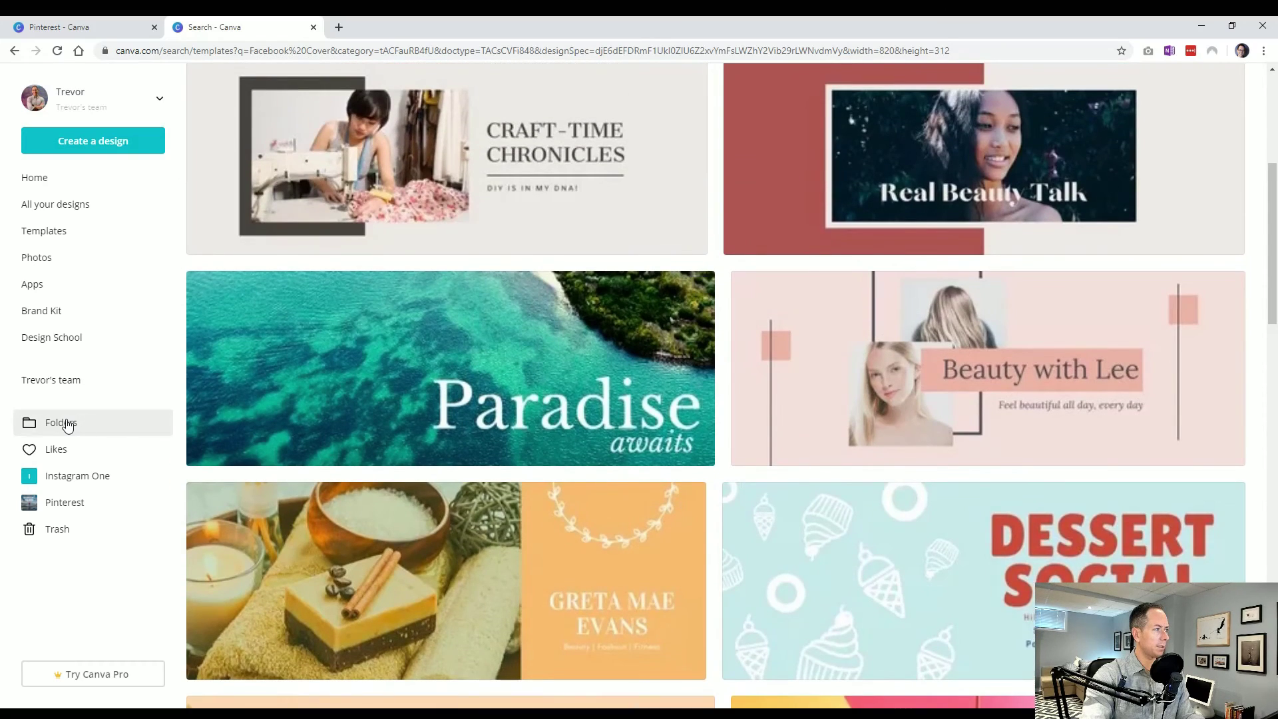
pyautogui.click(68, 425)
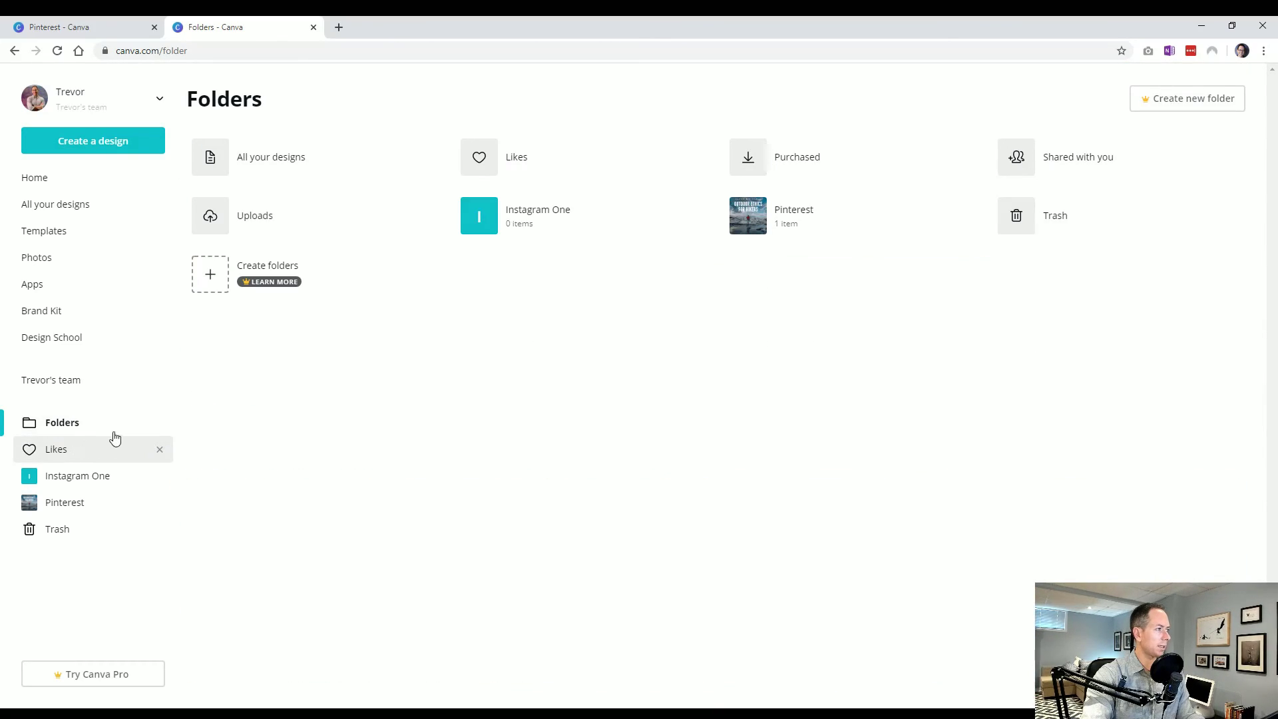
# Visit the Pinterest folder and All your designs, then return Home
pyautogui.click(792, 216)
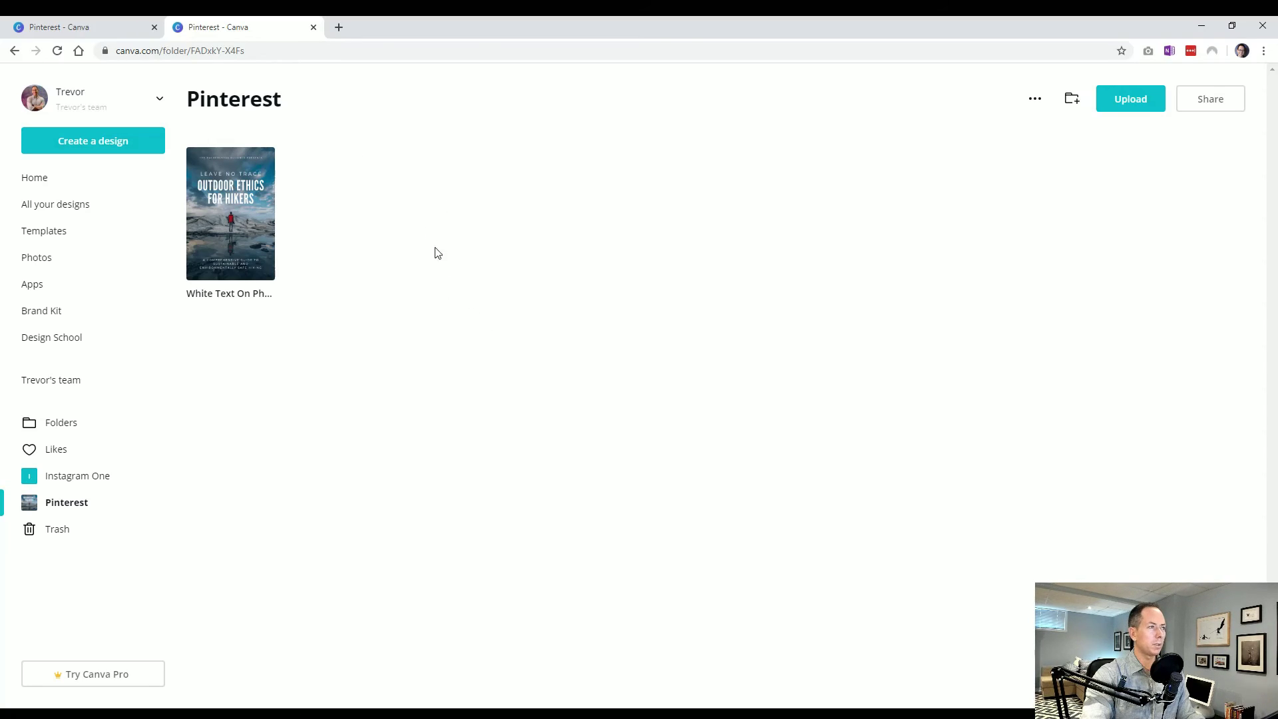
pyautogui.click(55, 212)
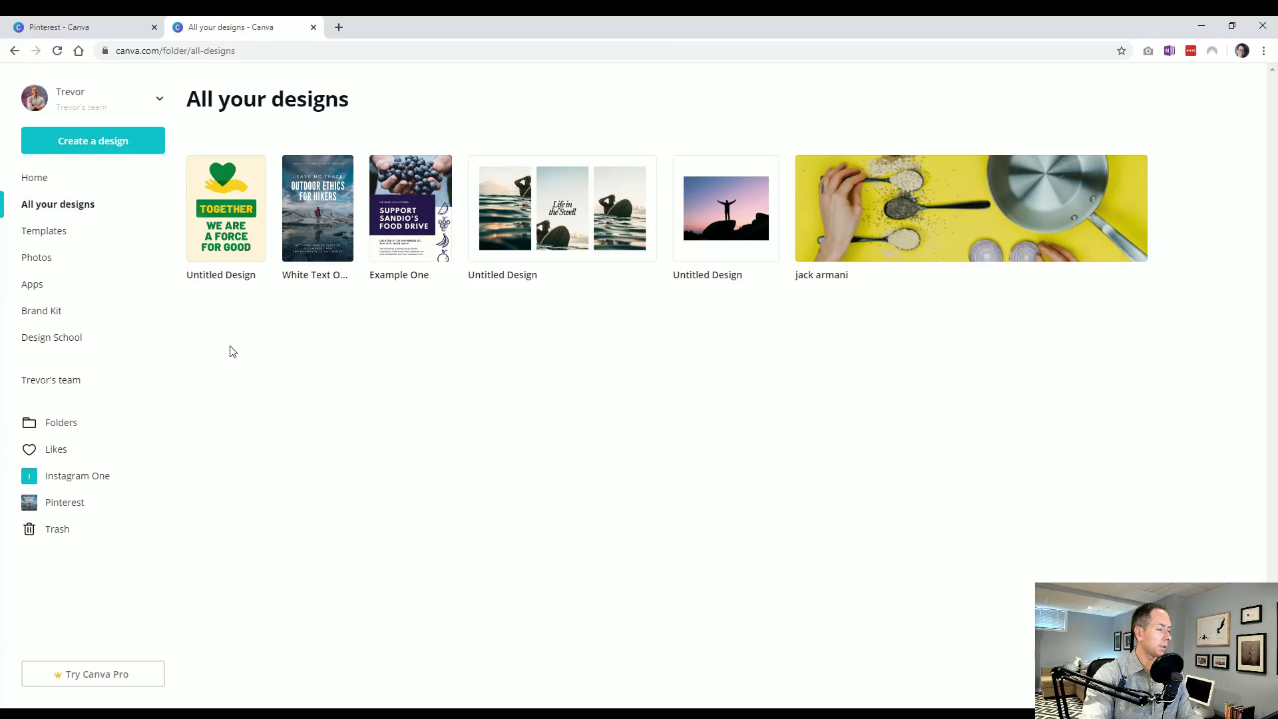
pyautogui.click(35, 185)
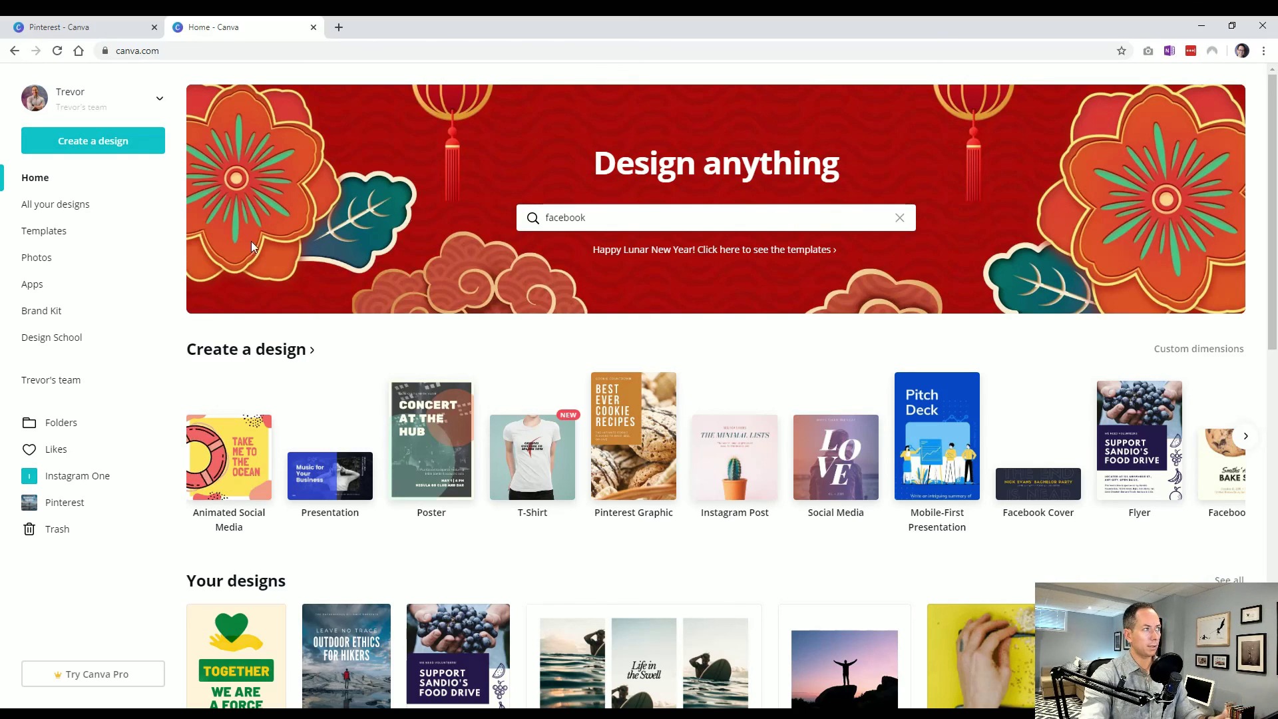
# Replace the 'facebook' design-type search with 'instagram' in Create a design
pyautogui.click(120, 149)
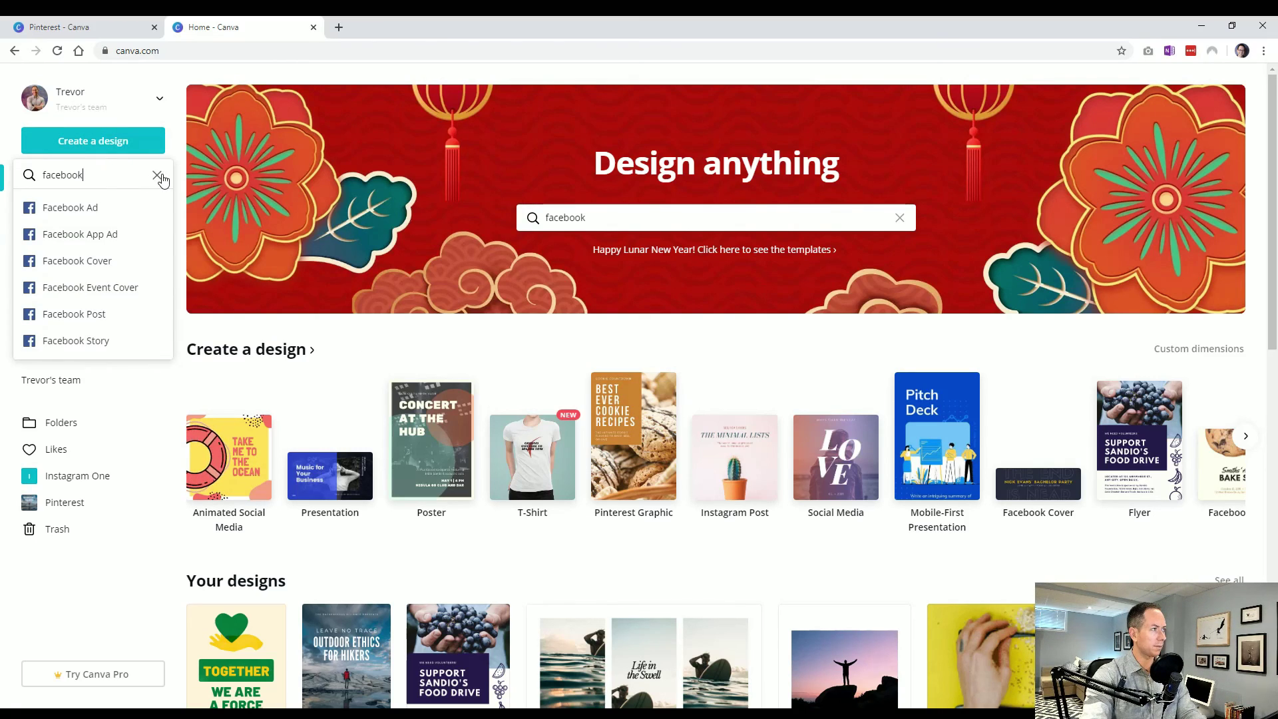
pyautogui.click(158, 175)
pyautogui.write('i')
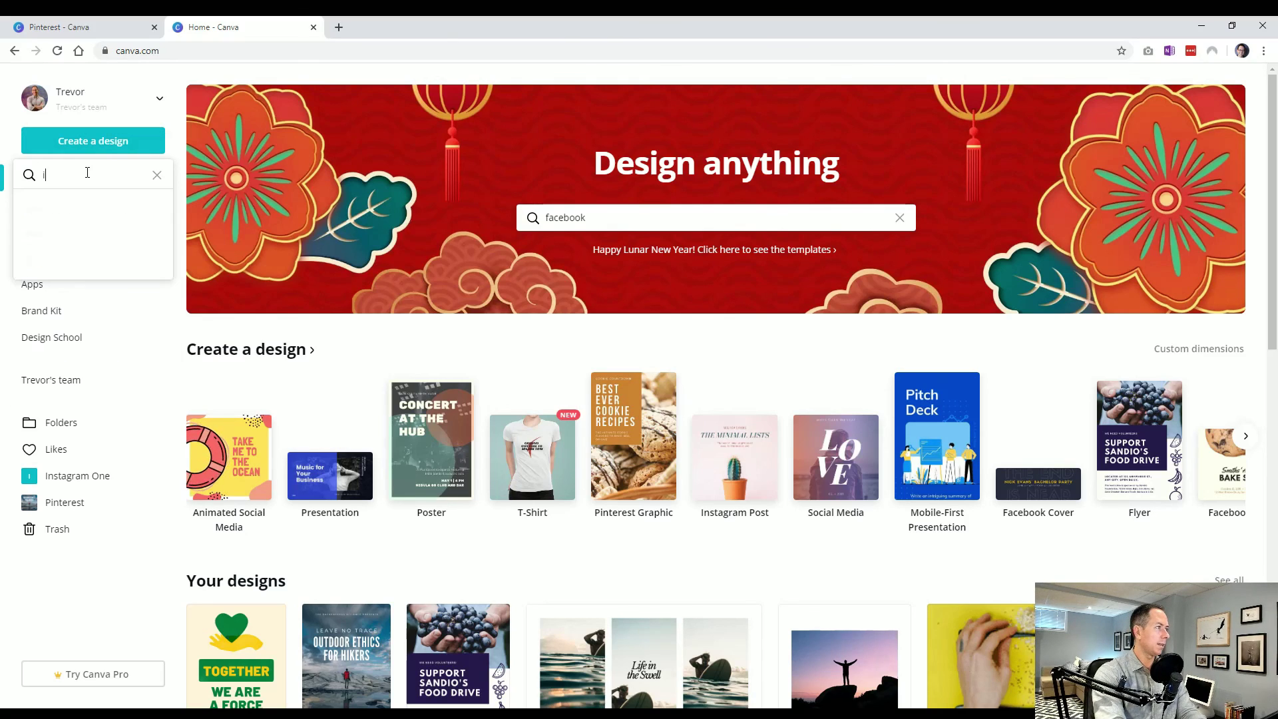
pyautogui.write('nstagram')
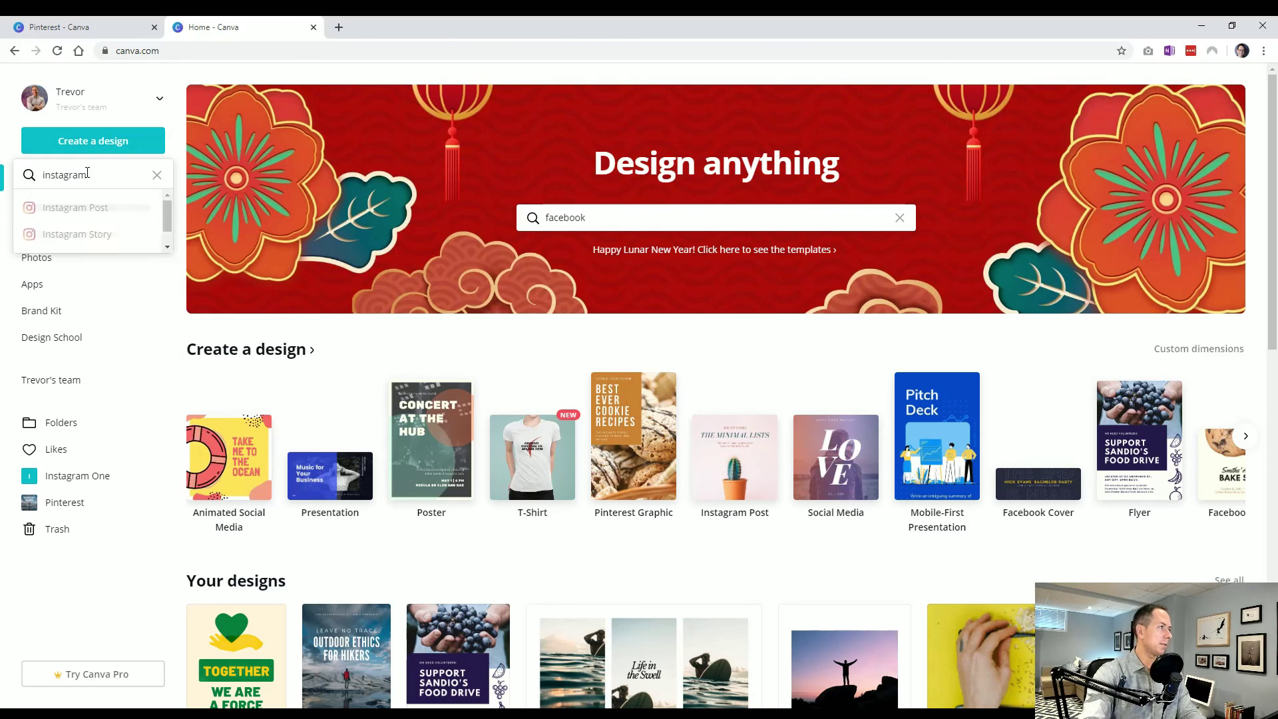